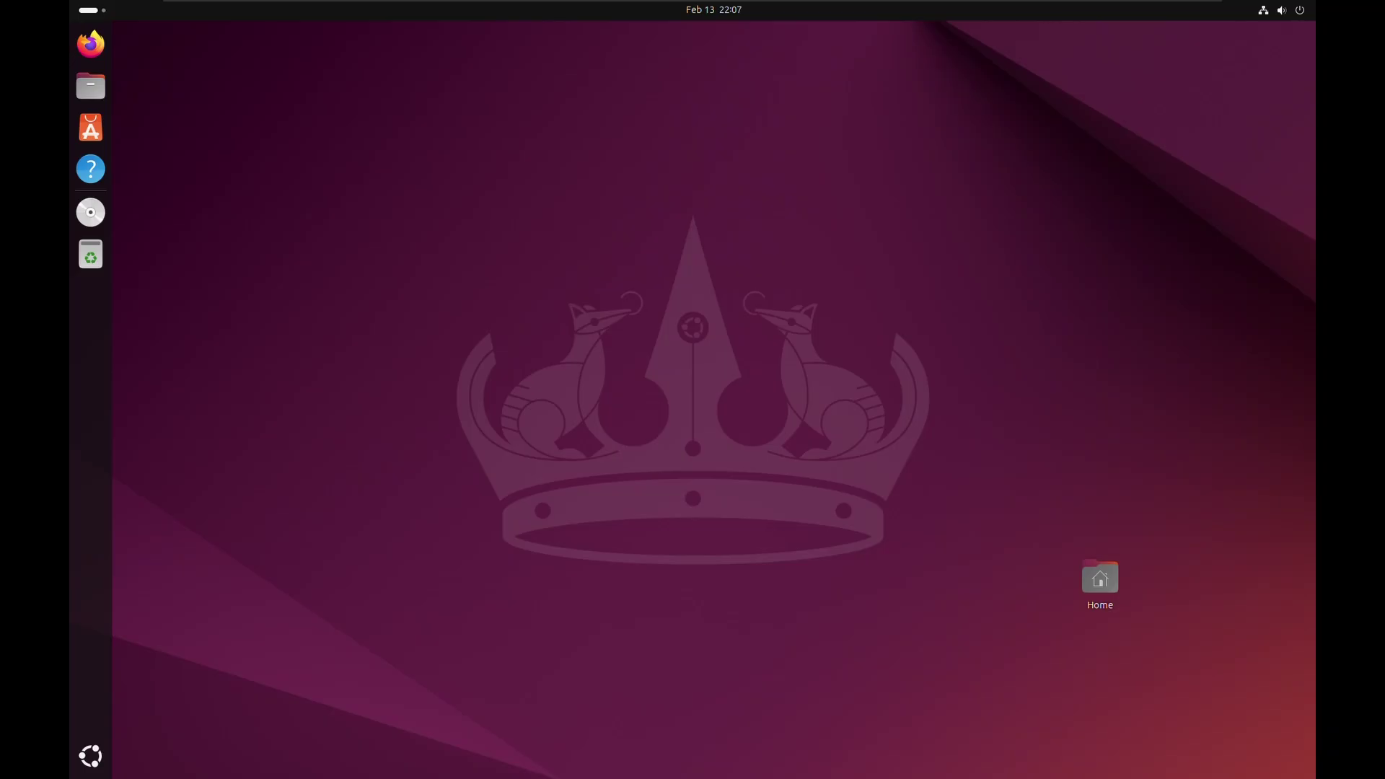
# Step: Open a new GNOME Terminal window with Ctrl+Alt+T and enlarge its font
pyautogui.hotkey('ctrl', 'alt', 't')
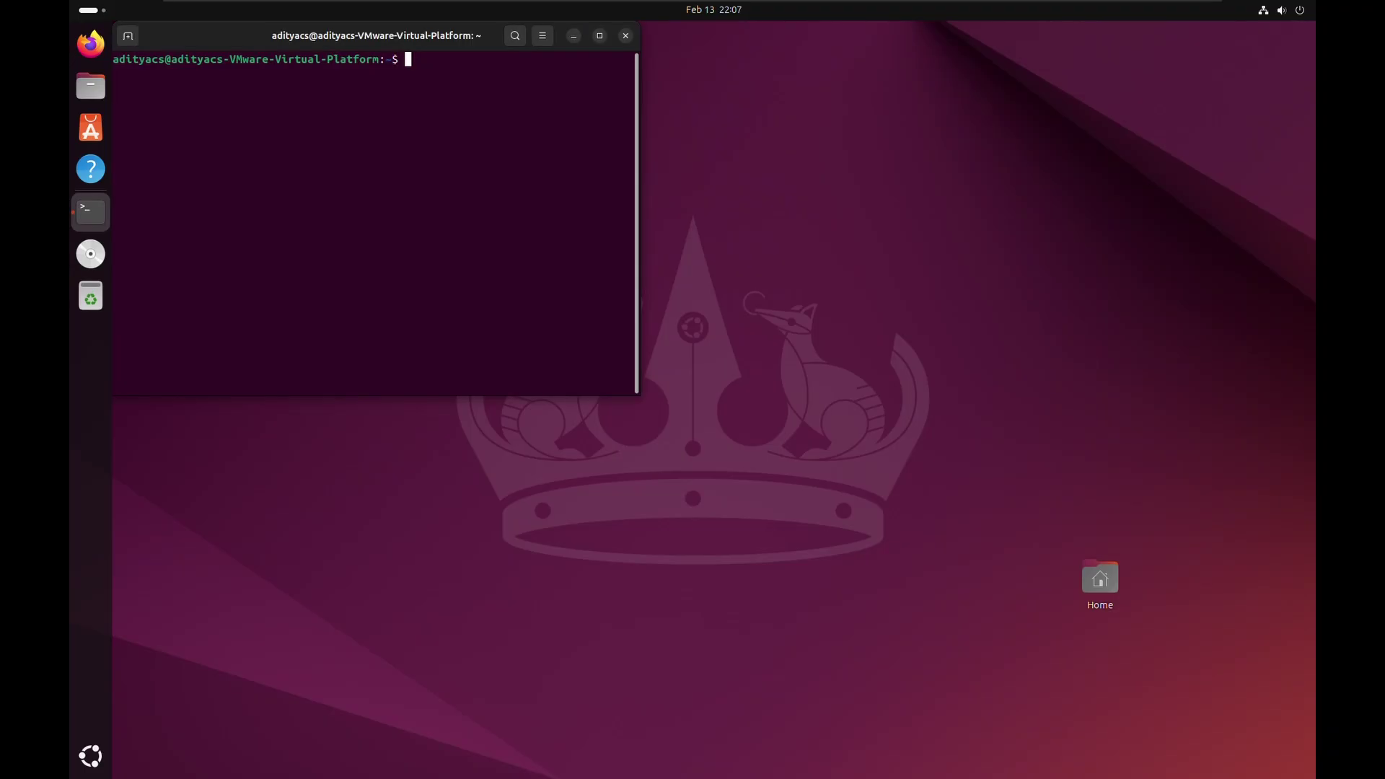
pyautogui.hotkey('ctrl', '+')
pyautogui.hotkey('ctrl', '+')
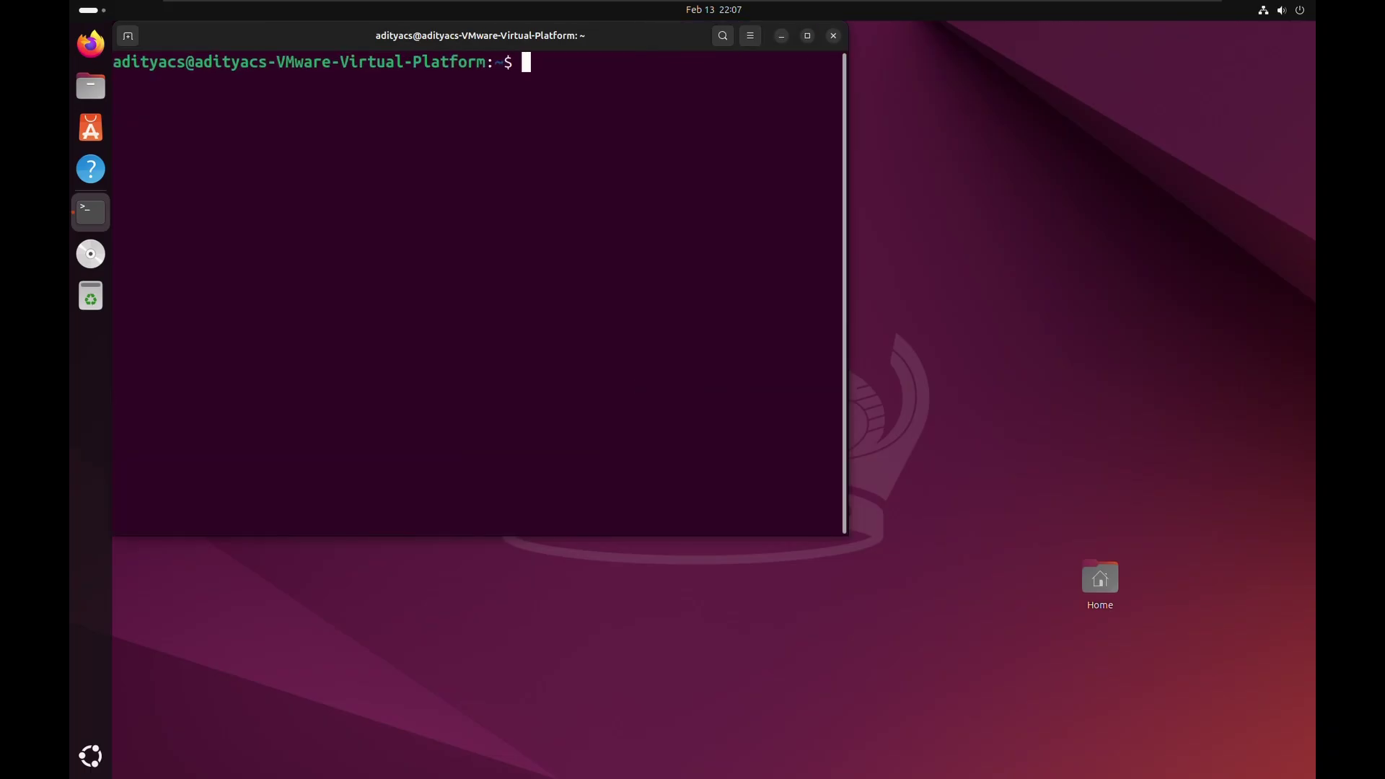
pyautogui.moveTo(840, 62); pyautogui.dragTo(112, 62)
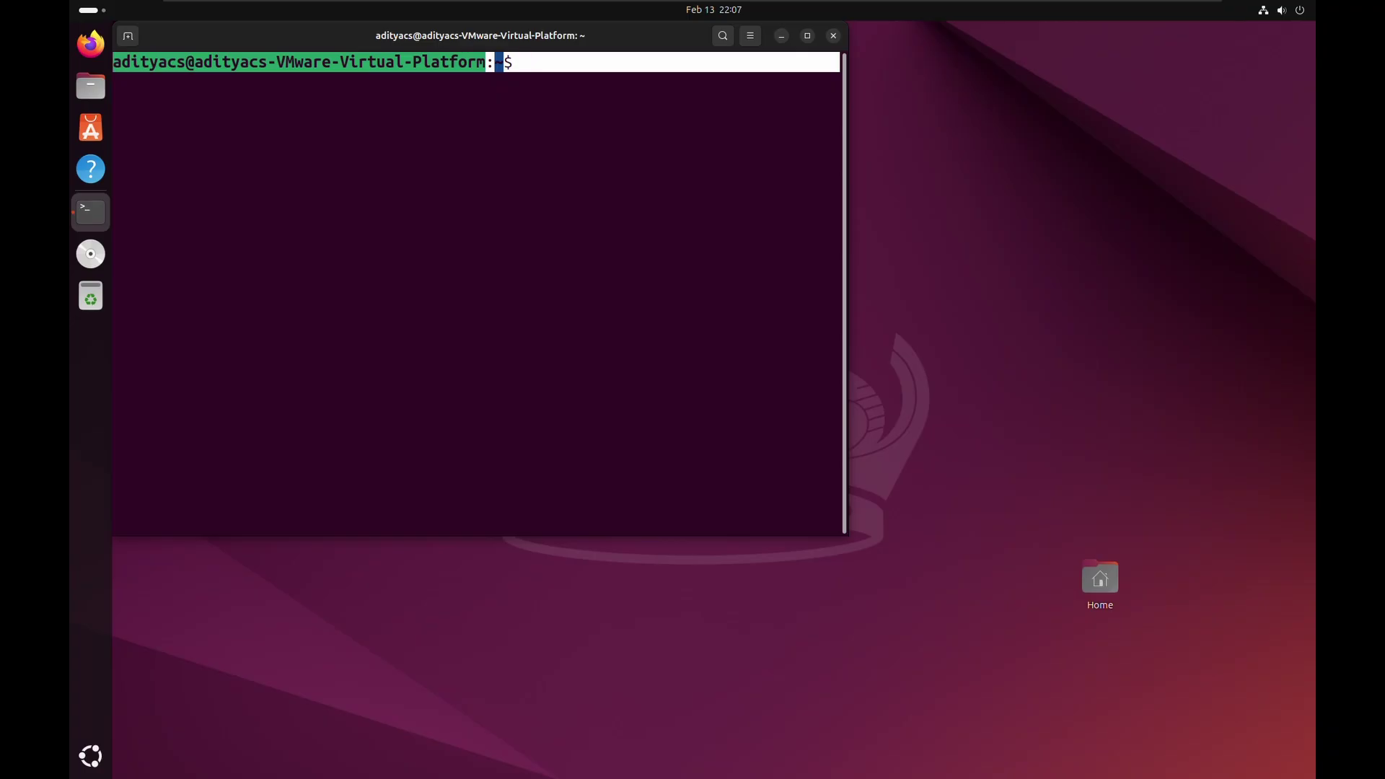
pyautogui.click(113, 62)
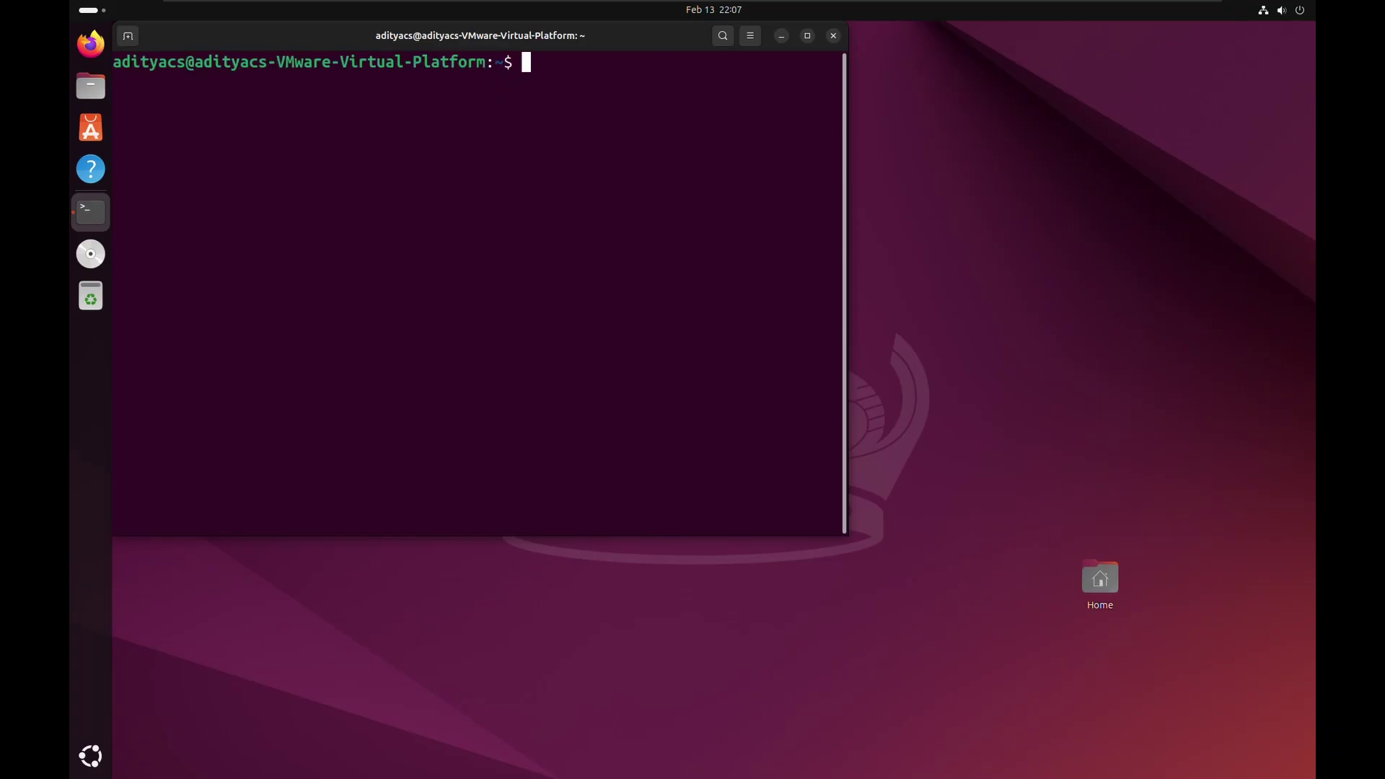
pyautogui.write('s')
pyautogui.write('udo sn')
pyautogui.write('ap install --edge ')
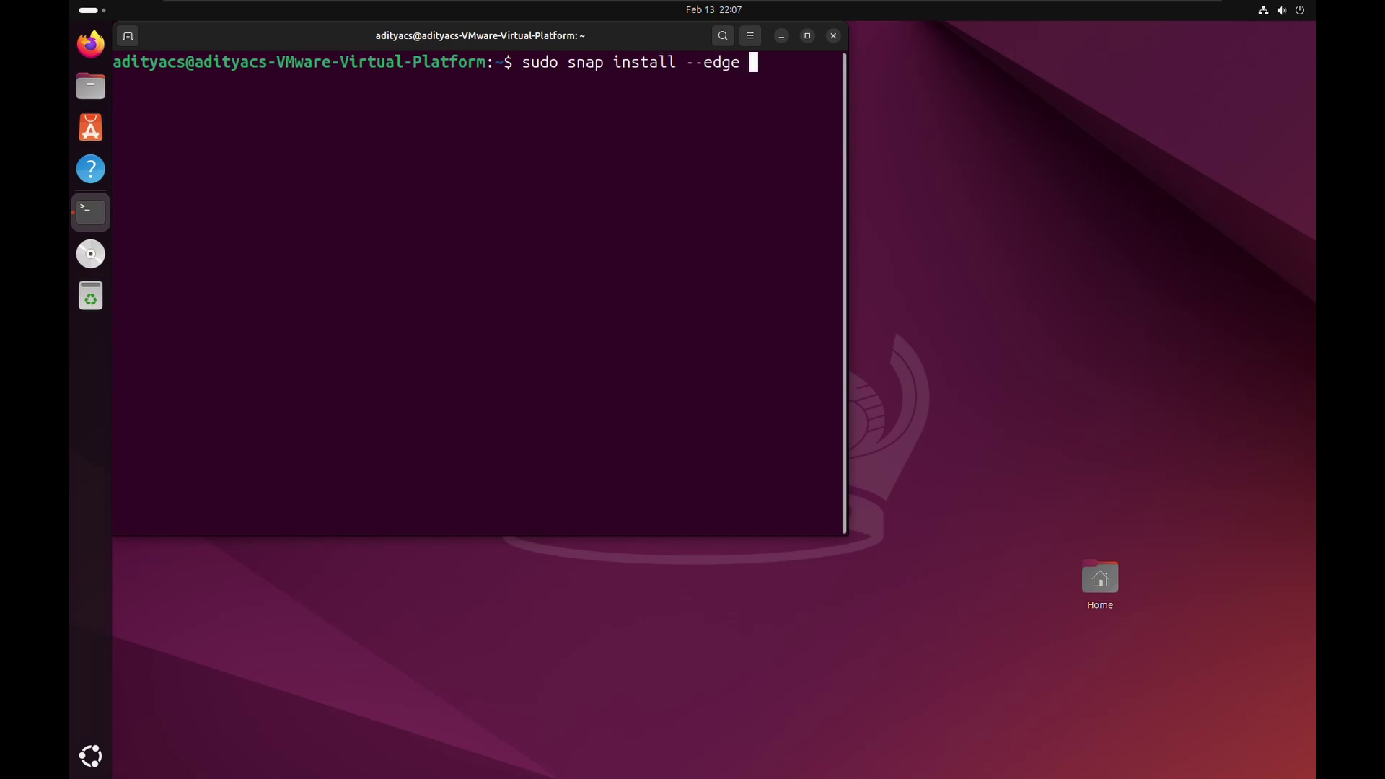
pyautogui.write('star')
pyautogui.write('ship')
# Step: Run sudo snap install --edge starship with the sudo password; Starship is already installed
pyautogui.press('Return')
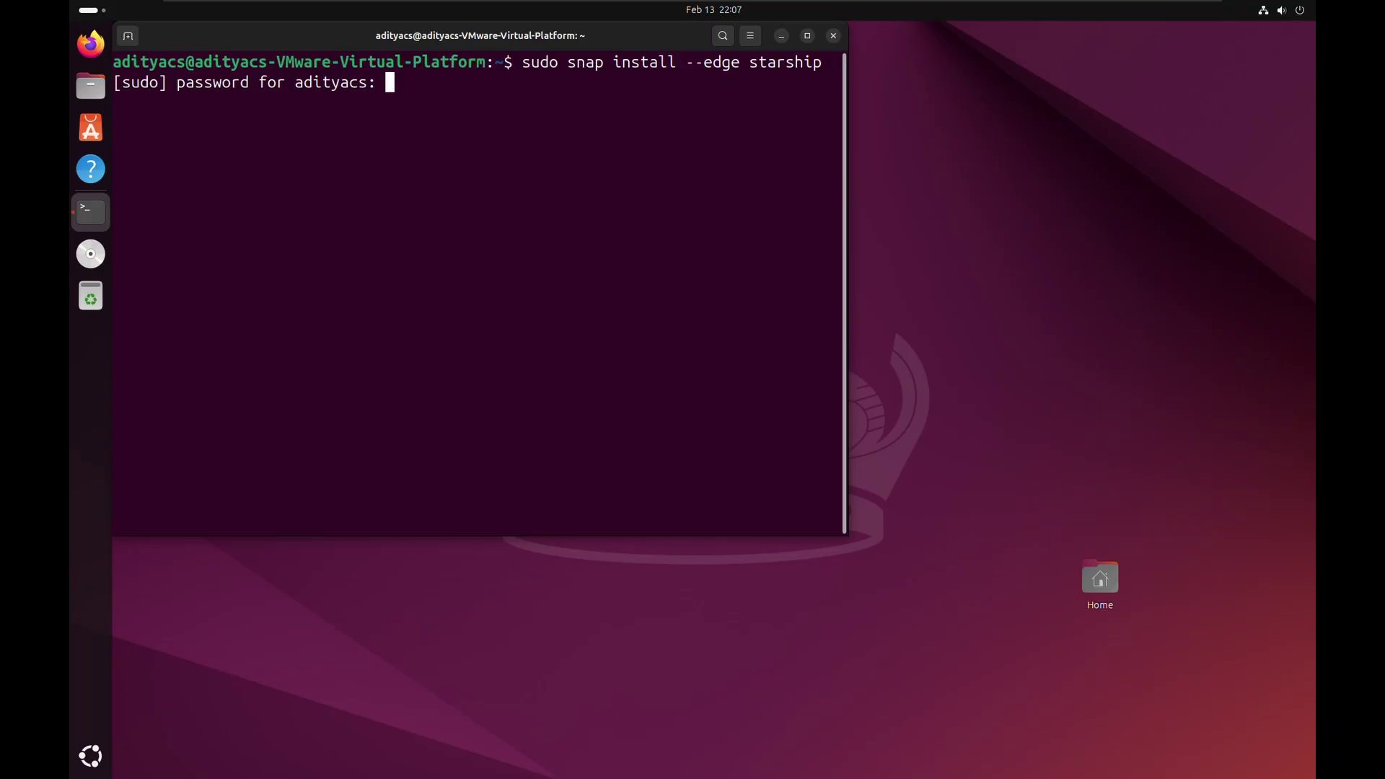
pyautogui.press('Return')
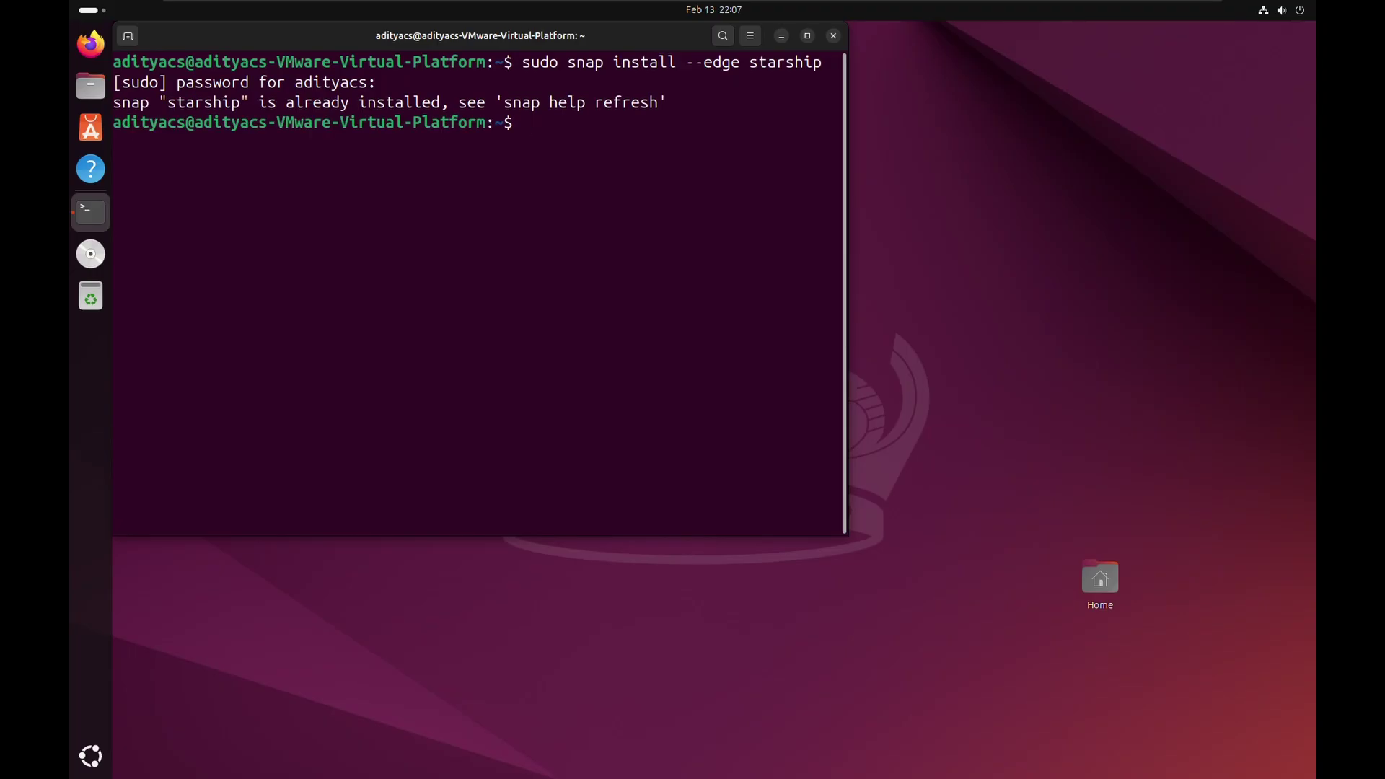
pyautogui.moveTo(668, 102)
pyautogui.mouseDown()
pyautogui.moveTo(313, 102)
pyautogui.moveTo(141, 122)
pyautogui.moveTo(113, 102)
pyautogui.mouseUp()
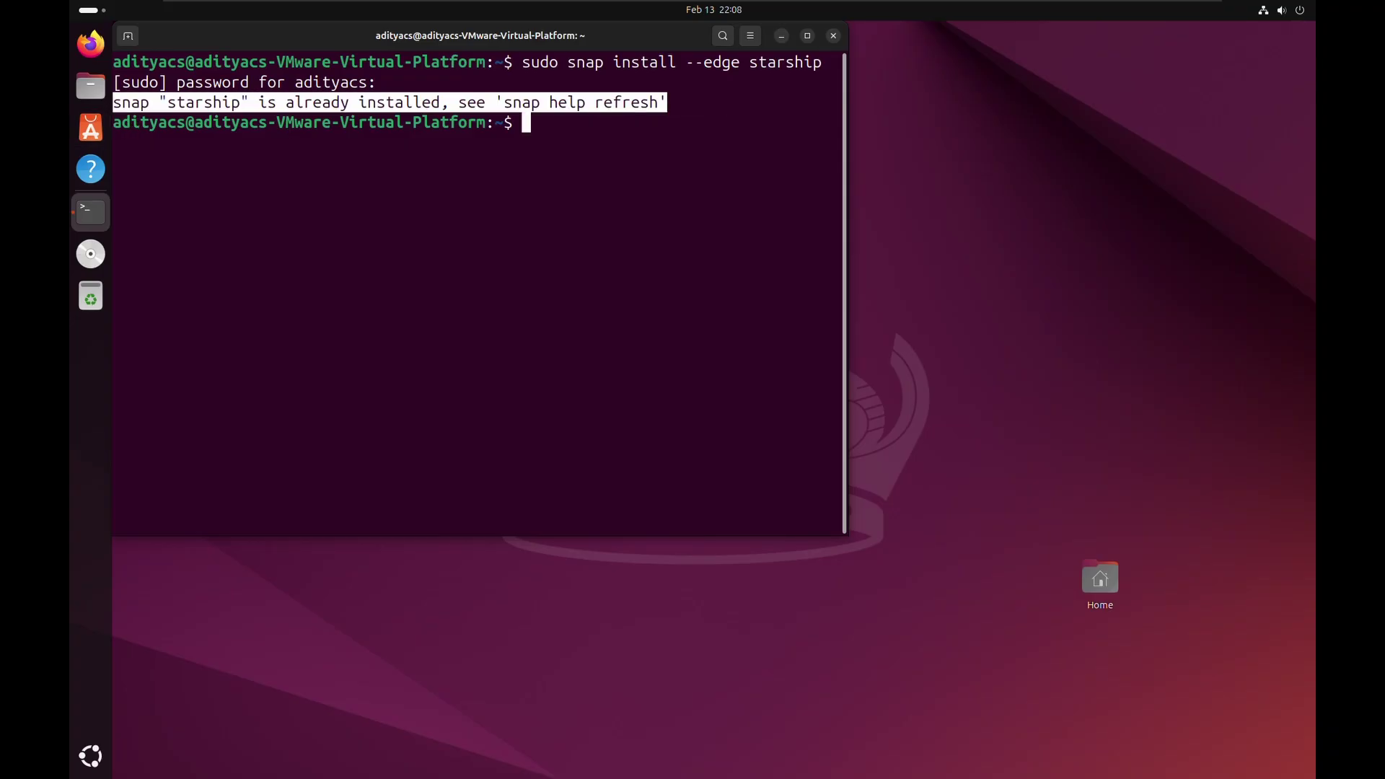
pyautogui.click(113, 102)
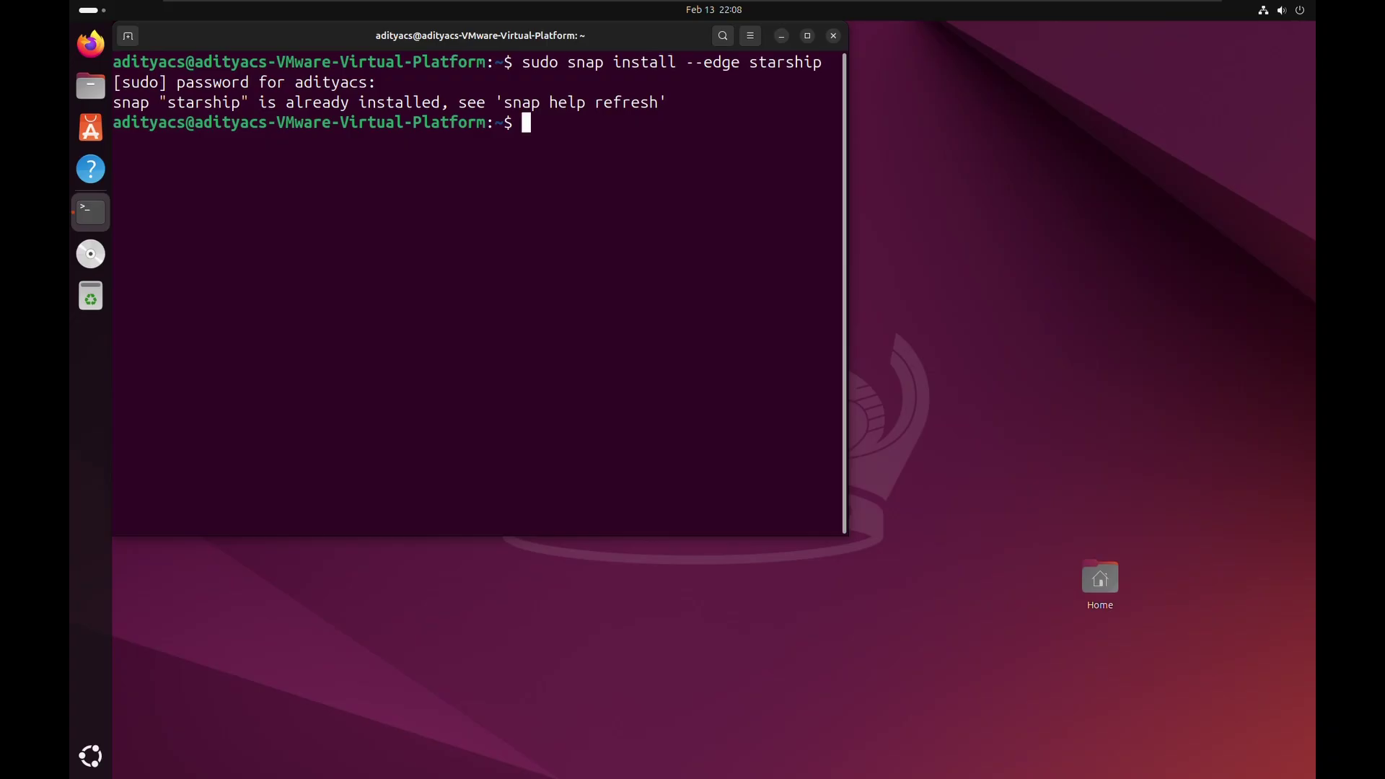
pyautogui.write('snap info ')
pyautogui.write('starsh')
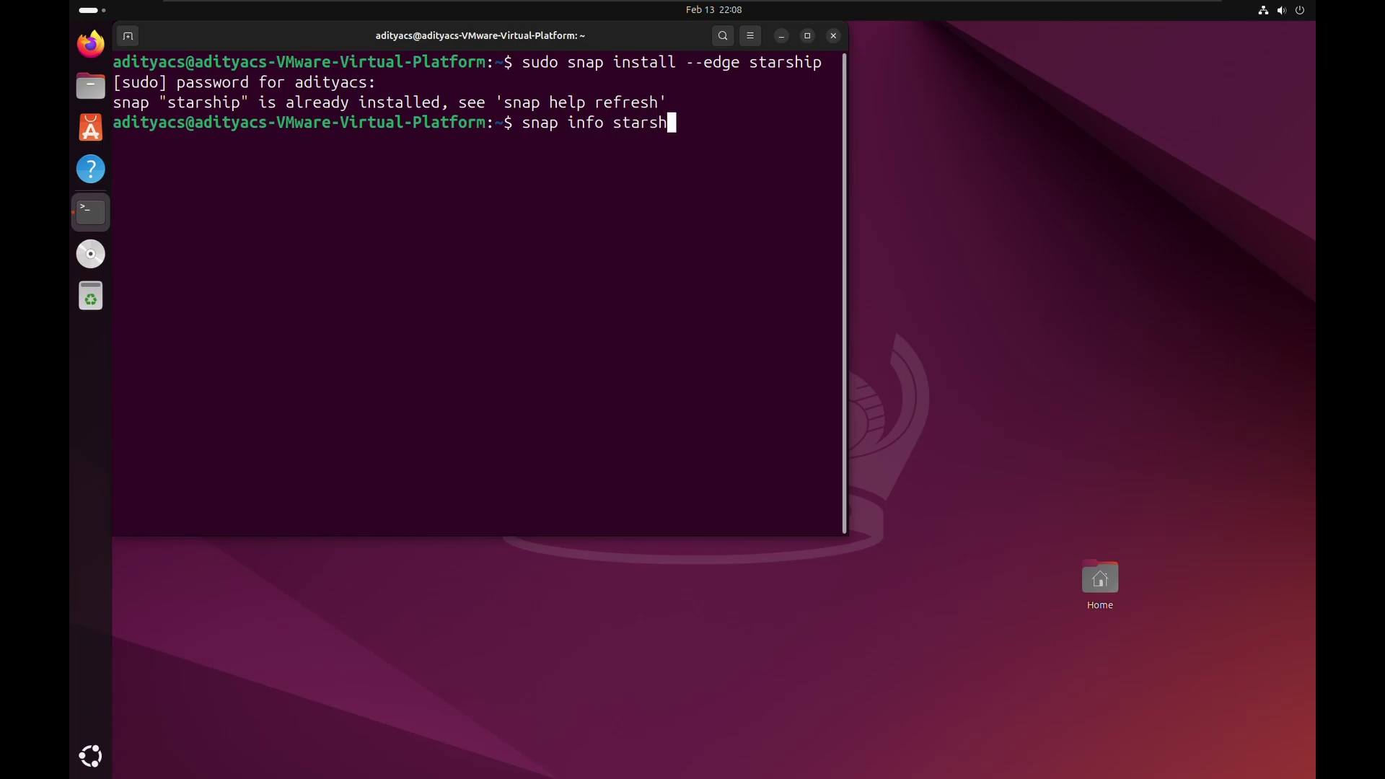
pyautogui.write('ip')
# Step: Show snap info for Starship and copy its bash init eval line
pyautogui.press('Return')
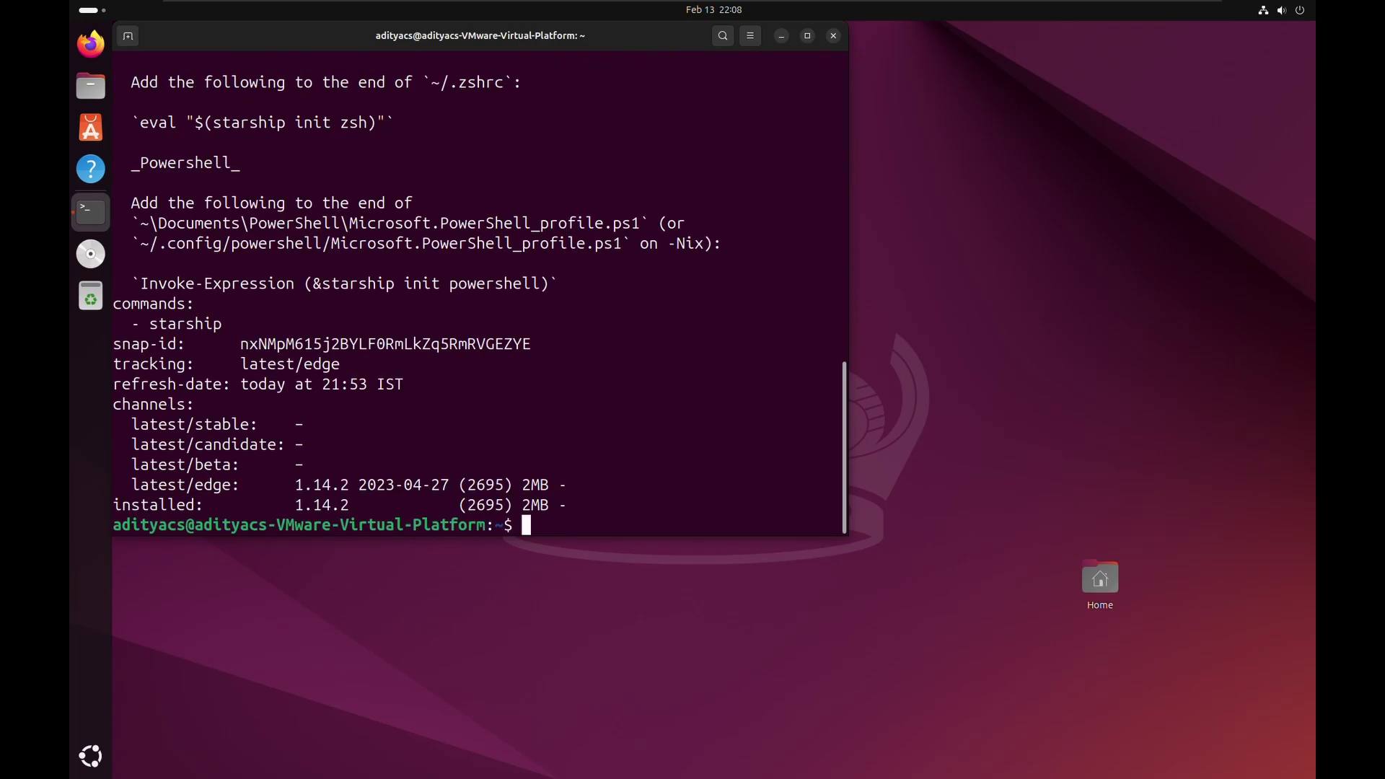
pyautogui.scroll(2, 481, 296)
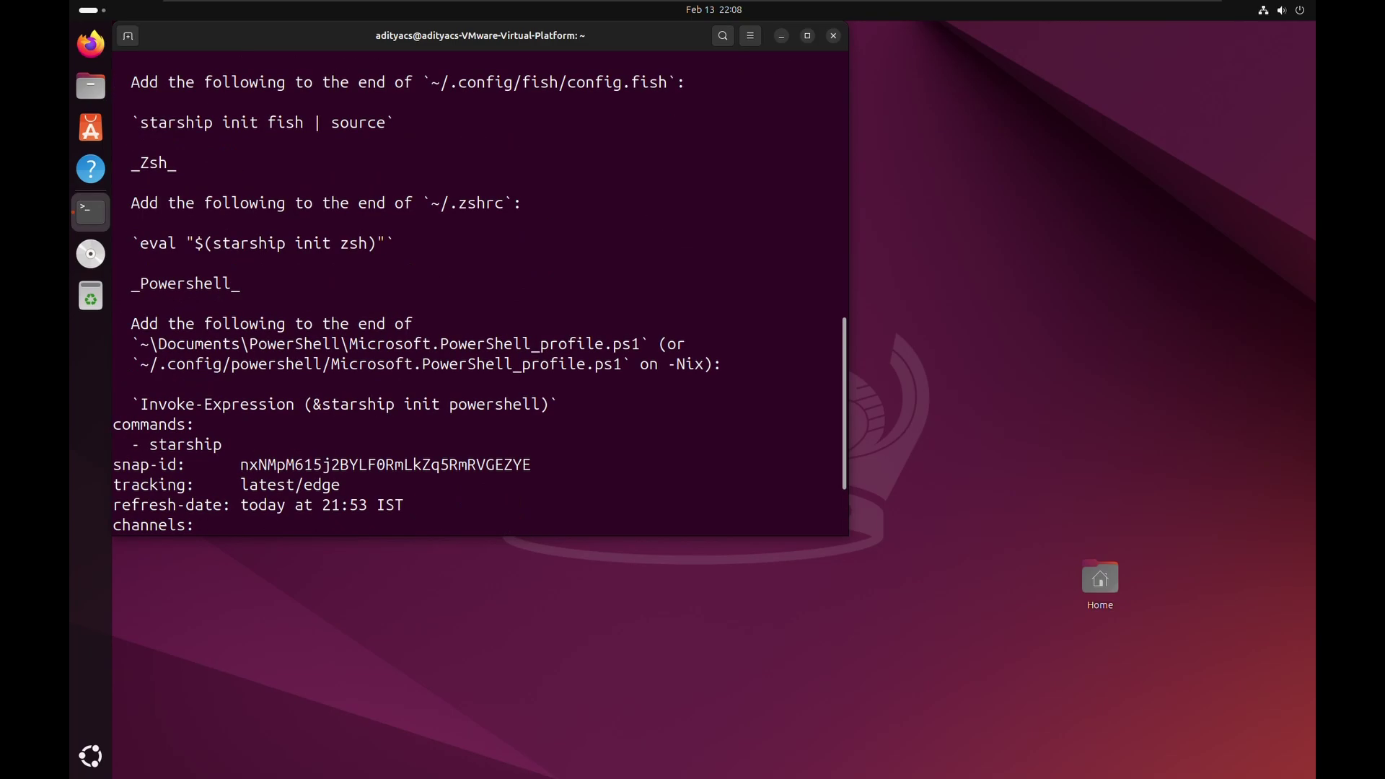
pyautogui.scroll(1, 481, 296)
pyautogui.scroll(1, 481, 295)
pyautogui.scroll(1, 482, 296)
pyautogui.scroll(1, 480, 295)
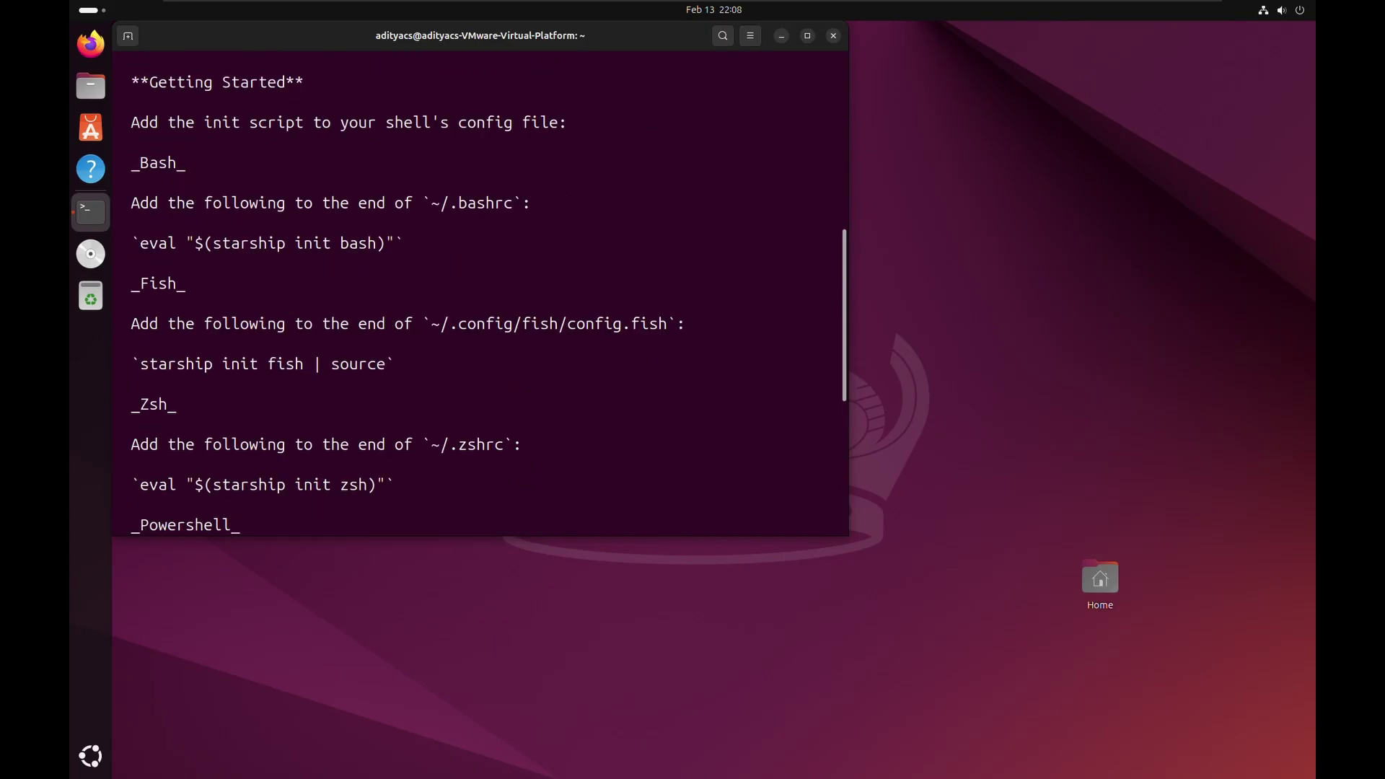
pyautogui.scroll(1, 481, 296)
pyautogui.scroll(1, 481, 296)
pyautogui.scroll(1, 481, 296)
pyautogui.scroll(-2, 480, 296)
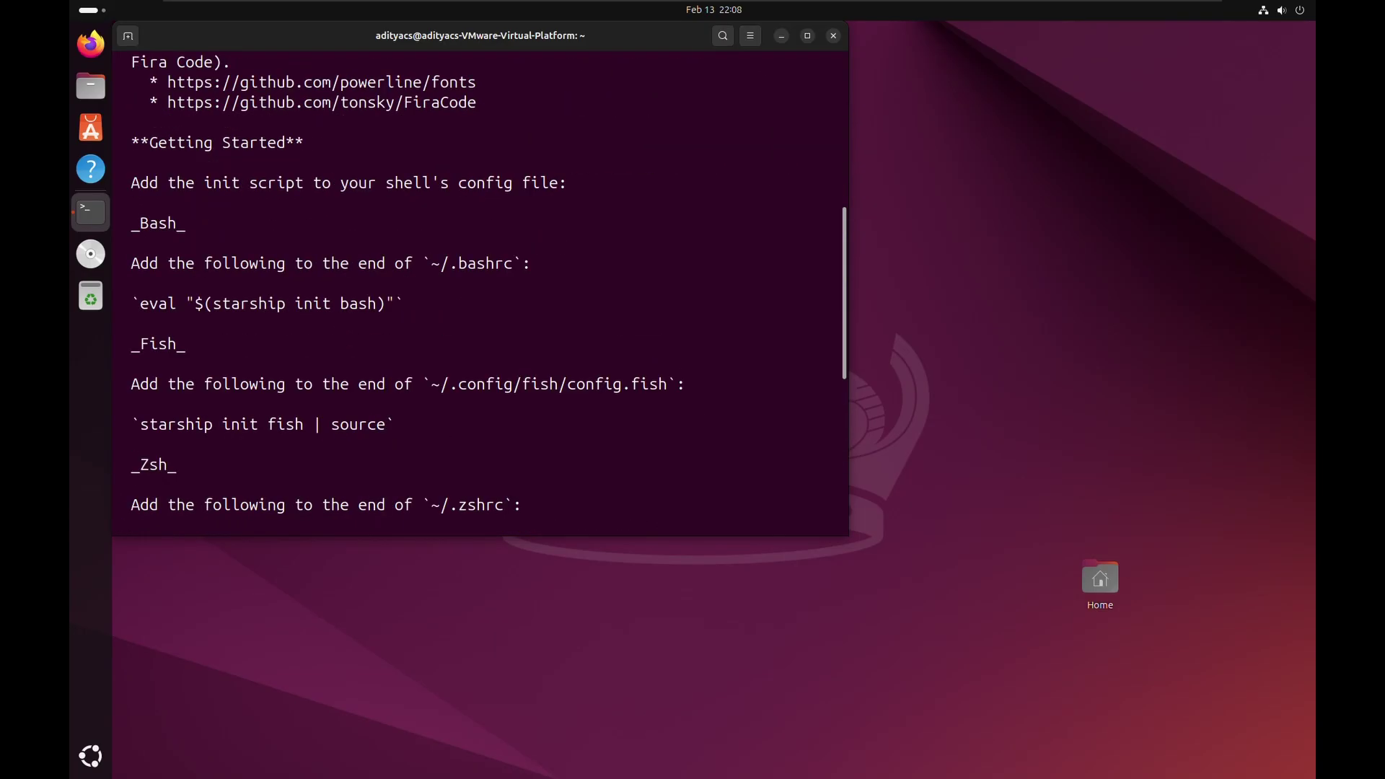
pyautogui.moveTo(403, 305); pyautogui.dragTo(131, 304)
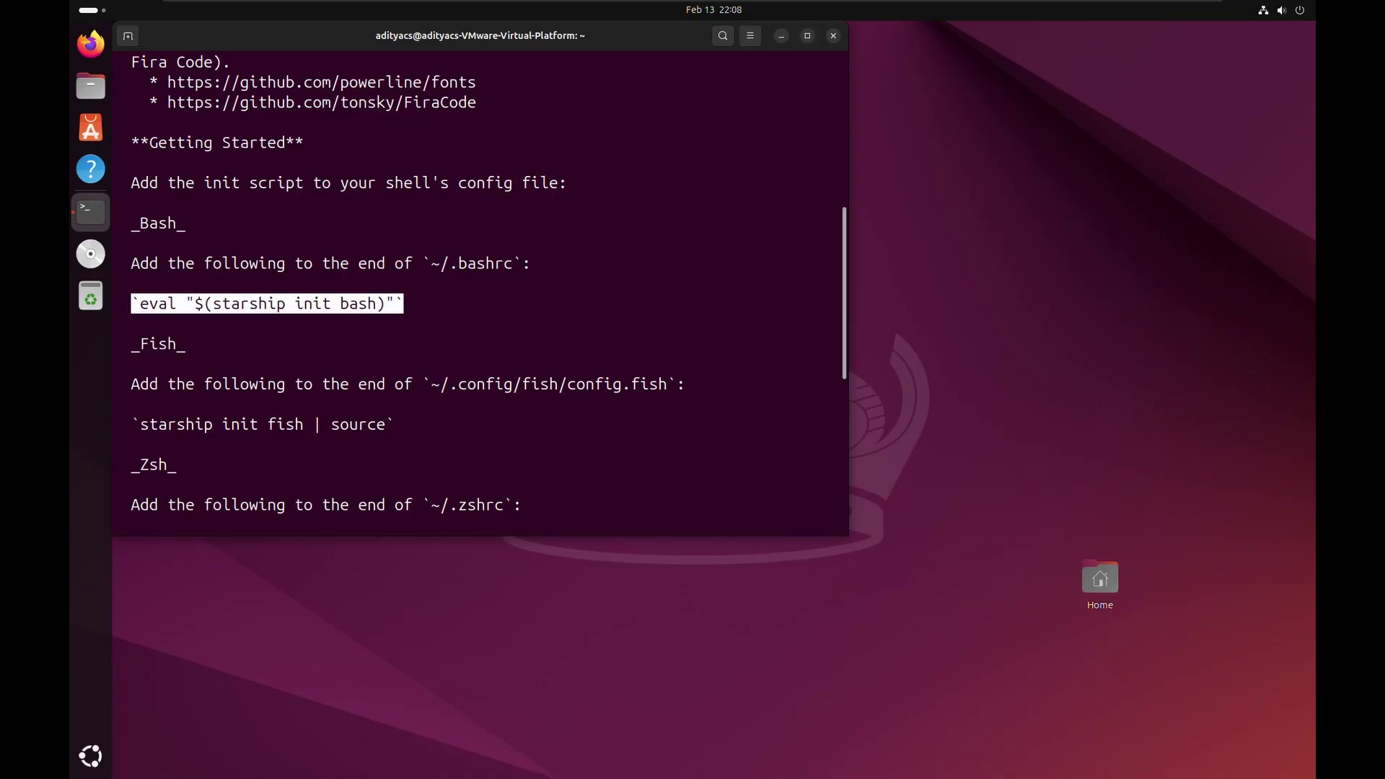
pyautogui.rightClick(210, 305)
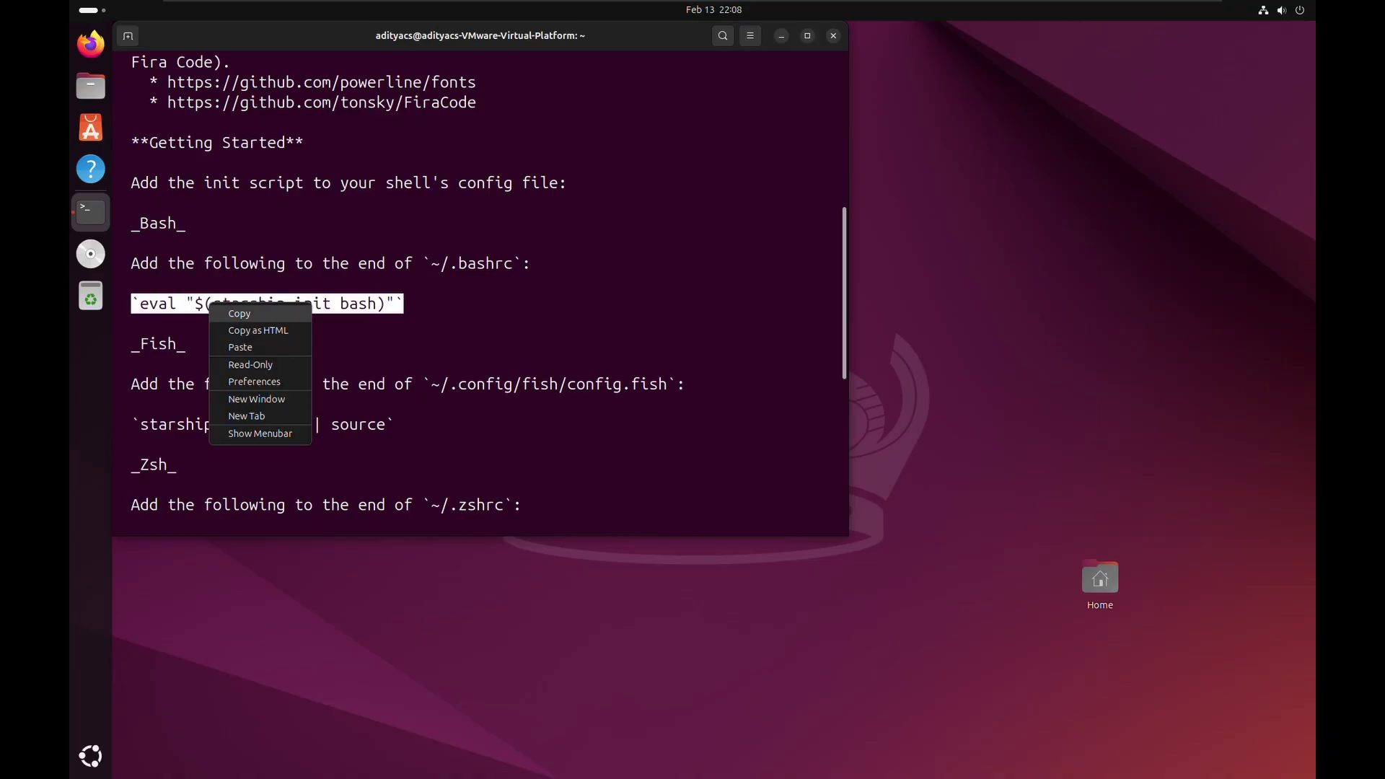
pyautogui.click(240, 314)
pyautogui.scroll(-7, 477, 293)
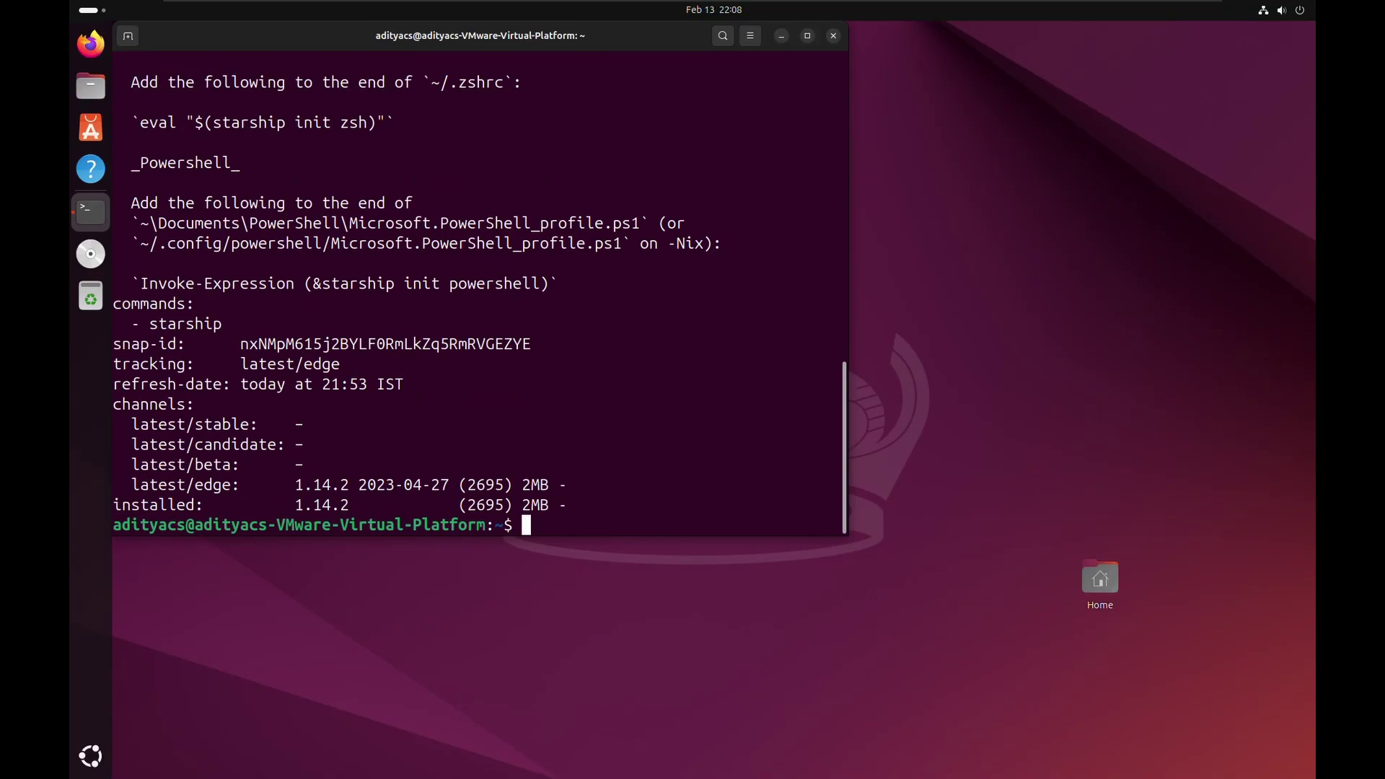
pyautogui.write('clea')
pyautogui.write('r')
# Step: Clear the screen, list all home-folder files, and open ~/.bashrc in vim
pyautogui.press('Return')
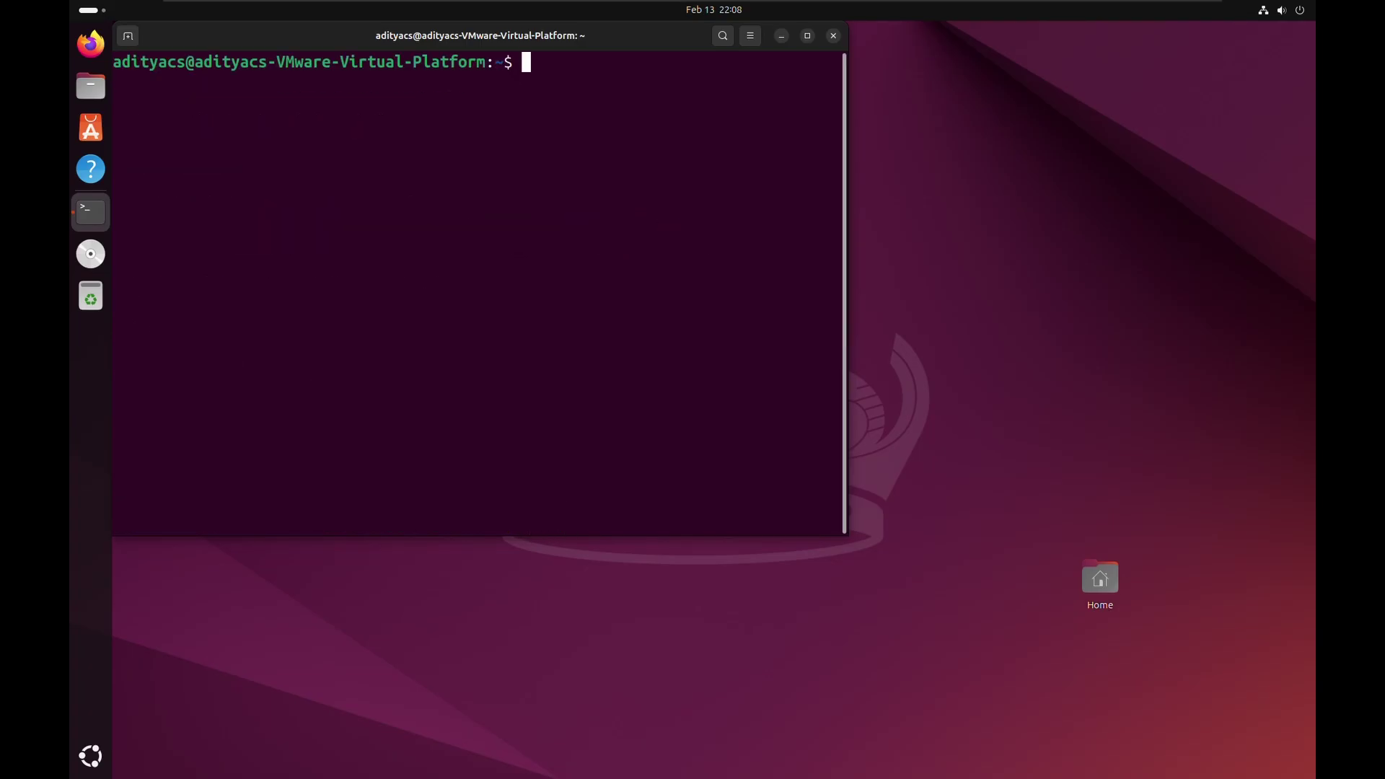
pyautogui.write('ls -la')
pyautogui.press('Return')
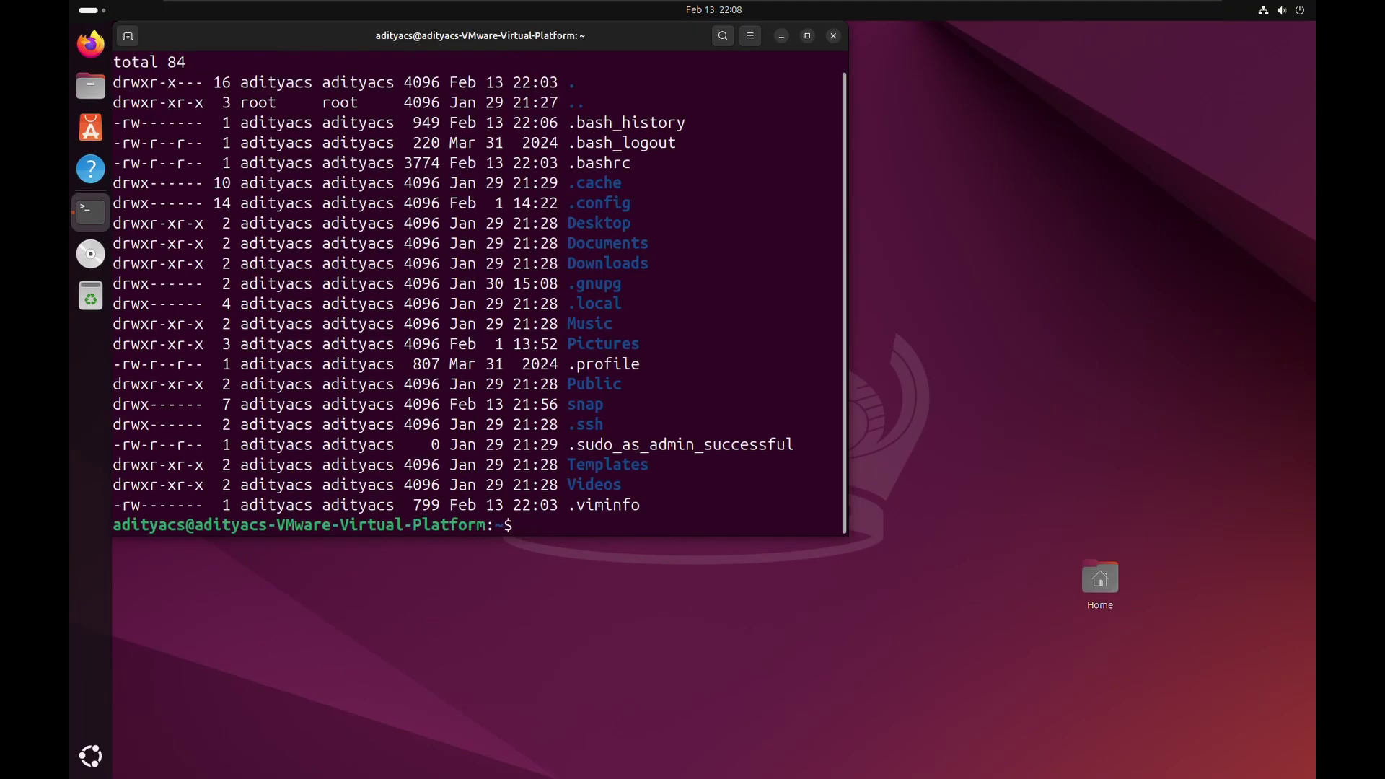
pyautogui.moveTo(840, 163); pyautogui.dragTo(567, 162)
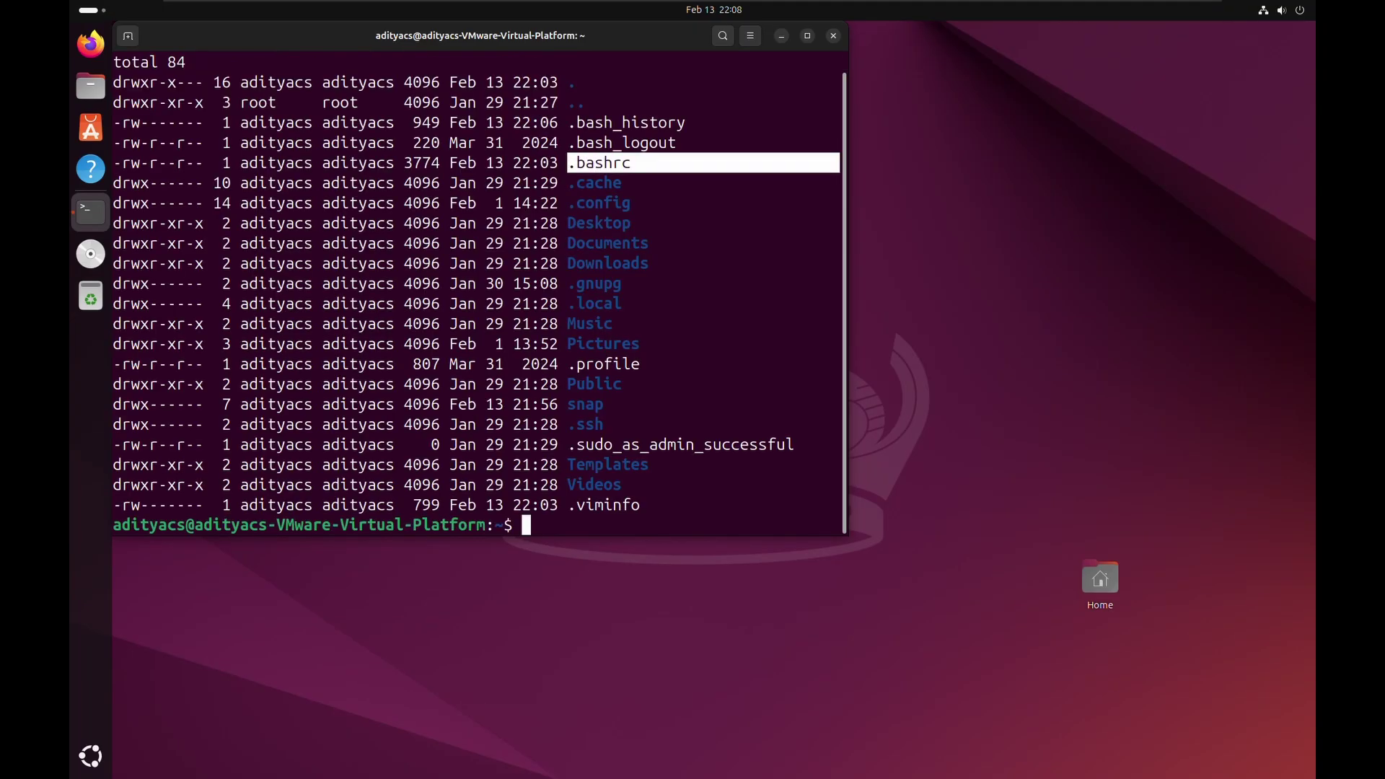
pyautogui.click(568, 162)
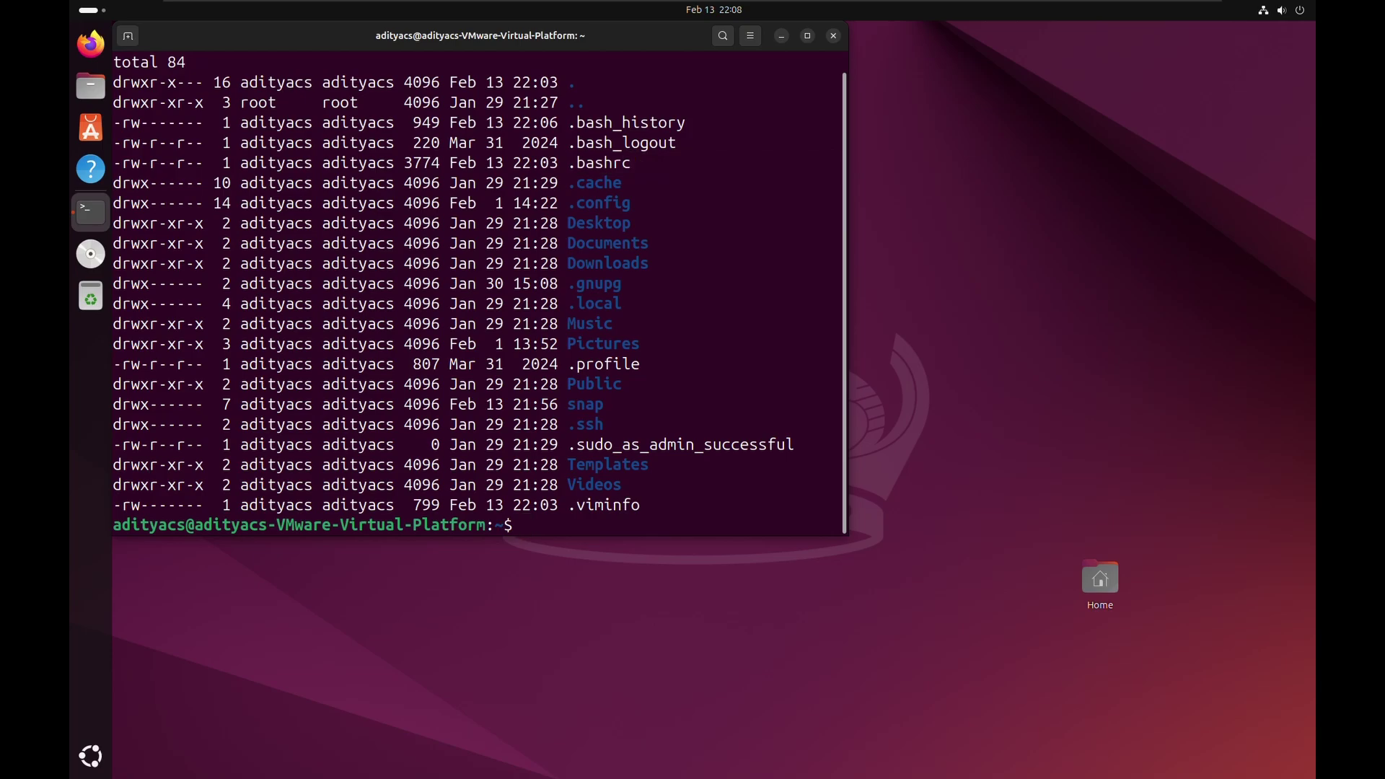
pyautogui.write('vi')
pyautogui.write('m ')
pyautogui.write('~/')
pyautogui.write('.bash')
pyautogui.write('rc')
pyautogui.press('Return')
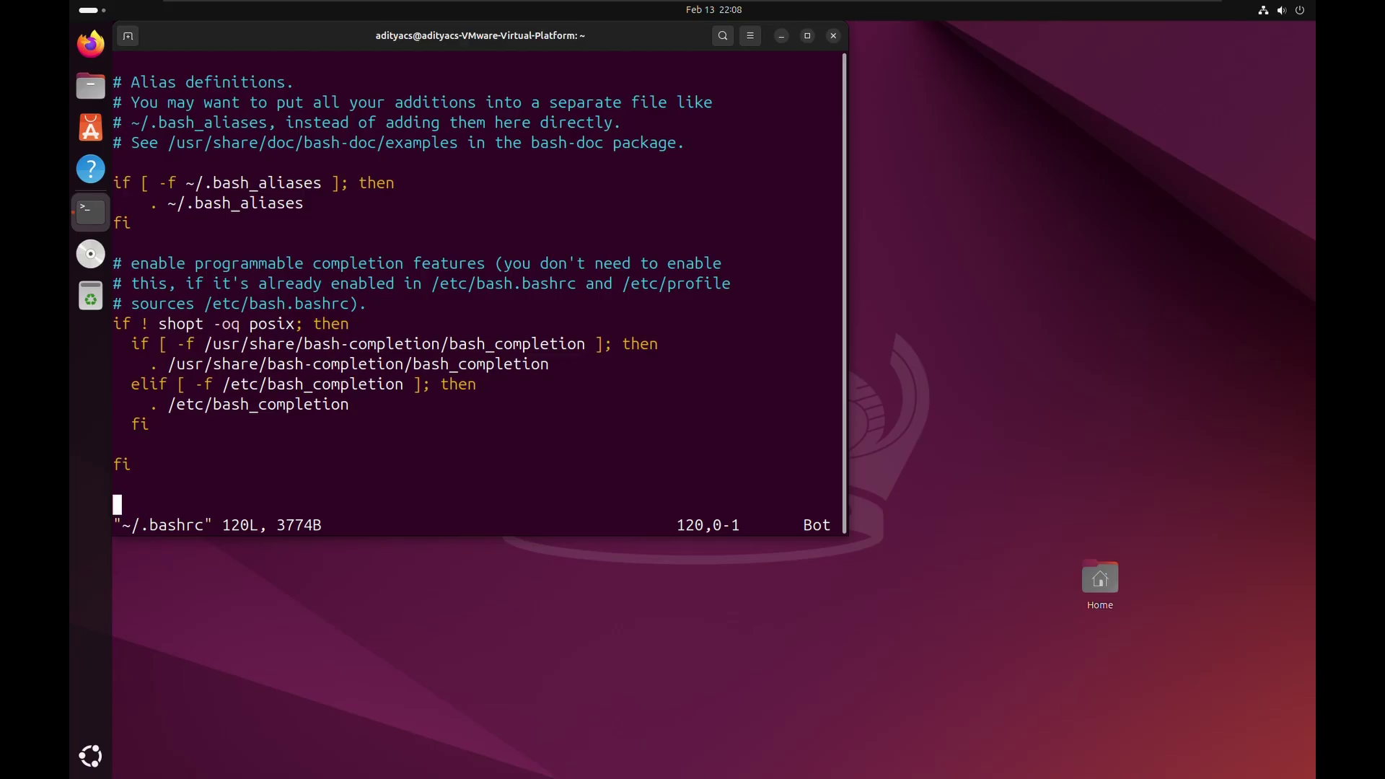
pyautogui.hotkey('ctrl', 'alt', 't')
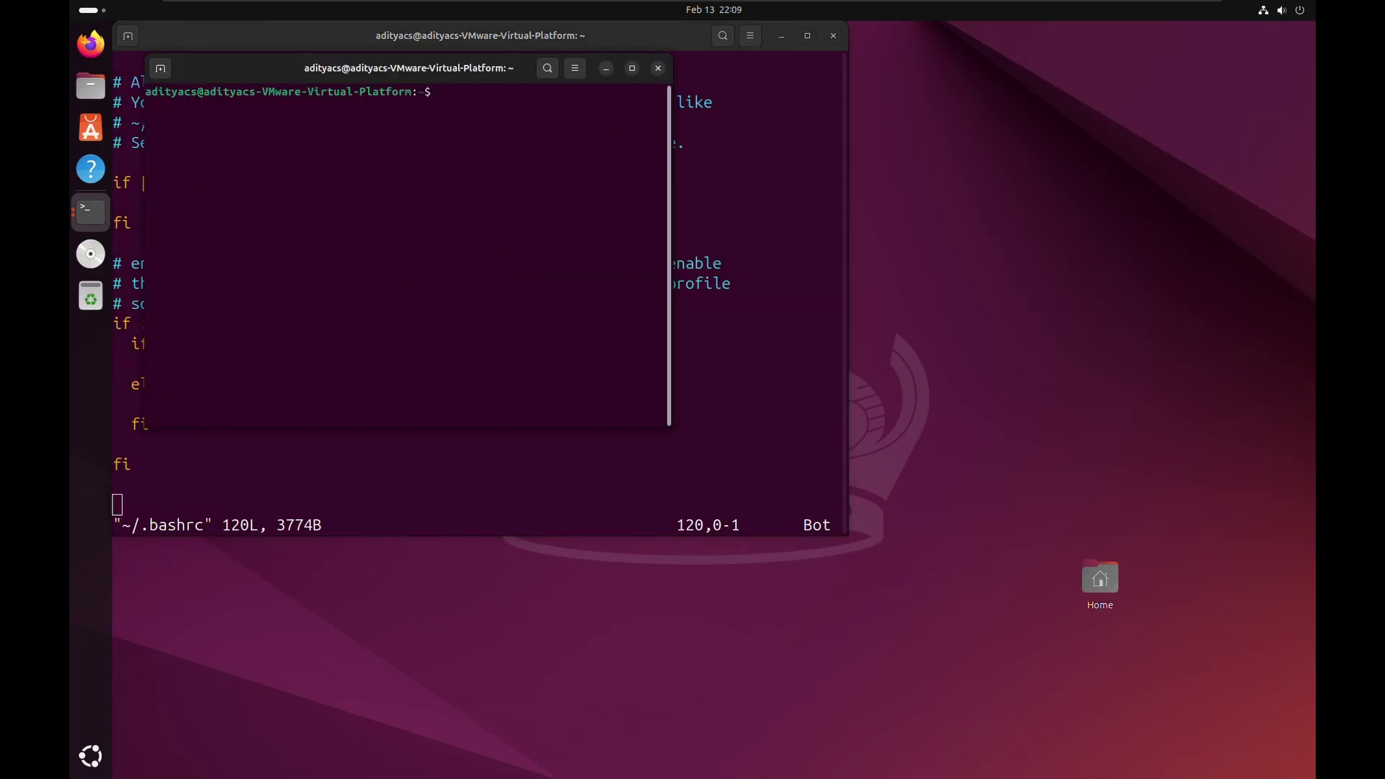
pyautogui.write('sudo a')
pyautogui.write('pt ins')
pyautogui.write('tall vim')
pyautogui.press('Return')
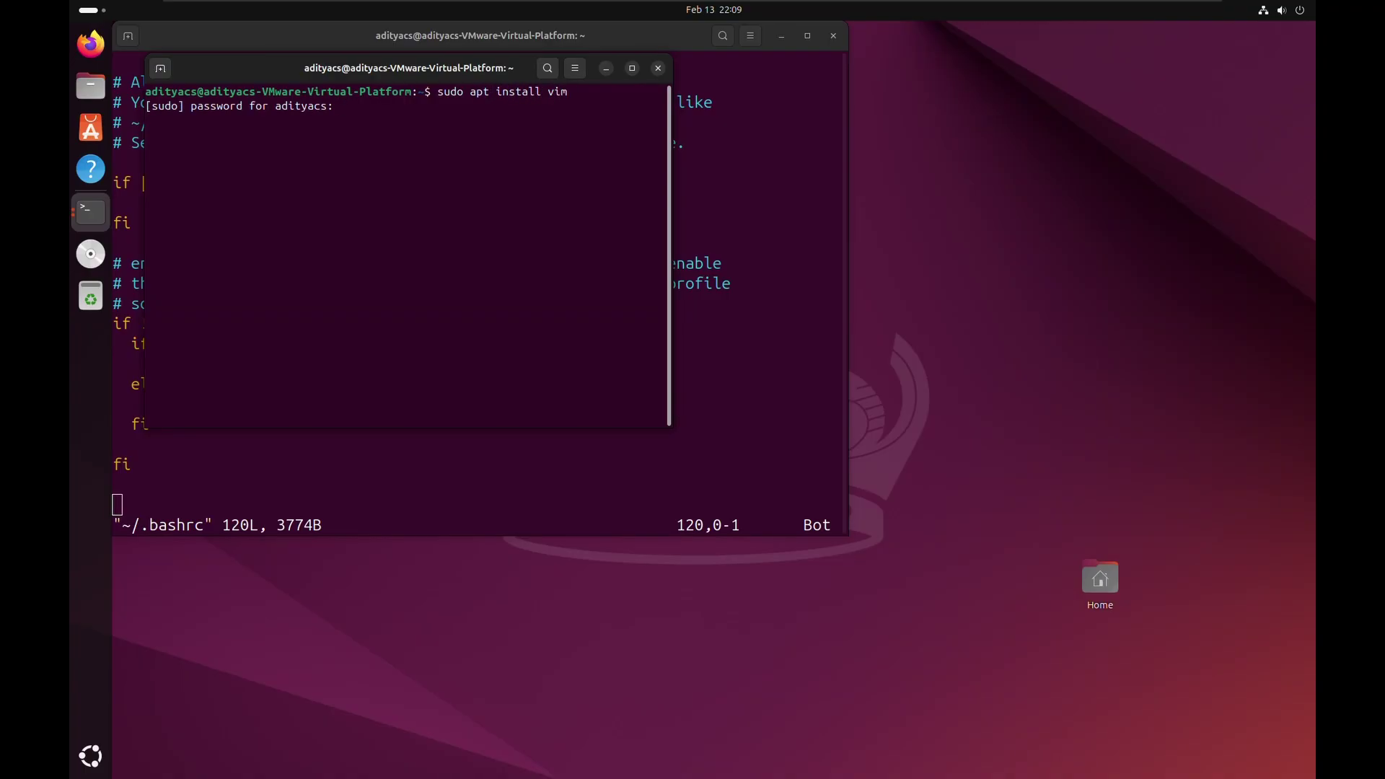
pyautogui.click(658, 67)
pyautogui.press('Return')
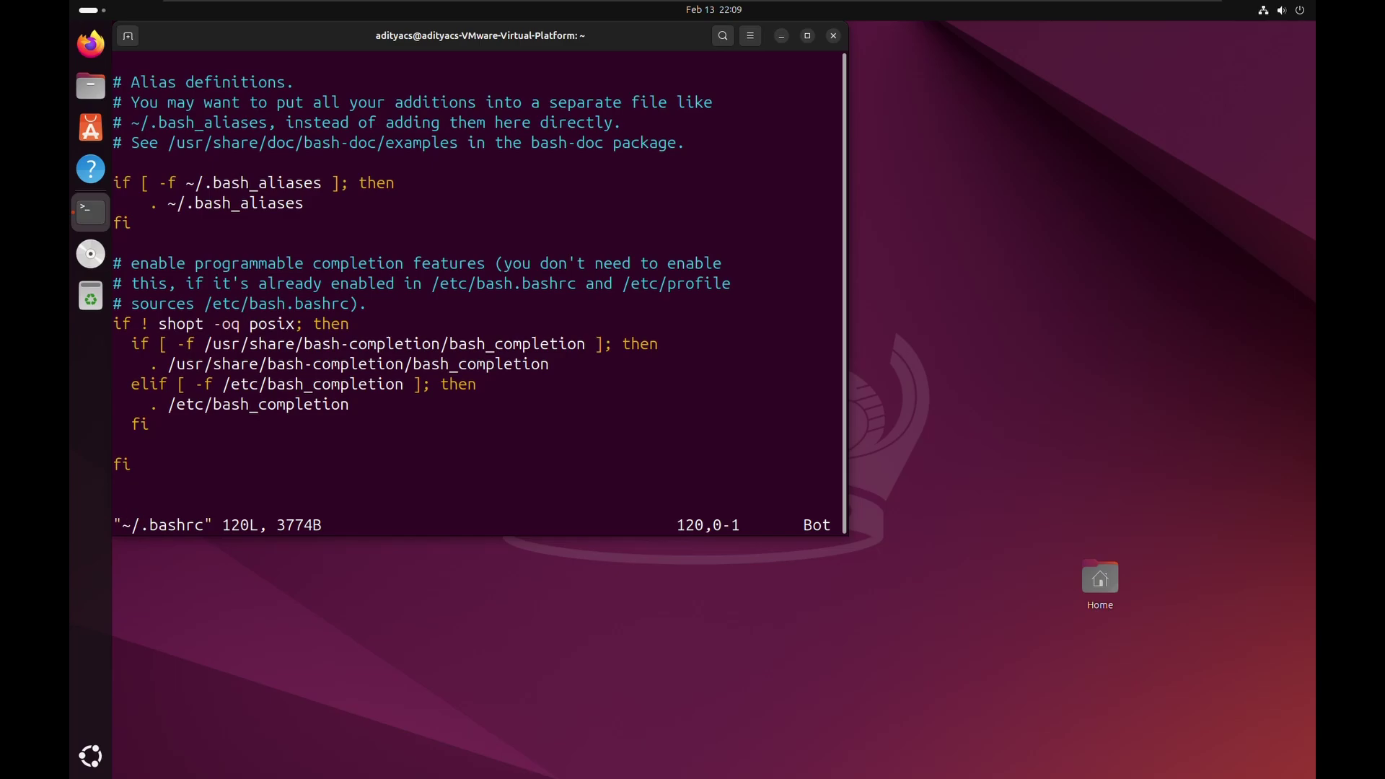
pyautogui.scroll(1, 477, 292)
pyautogui.scroll(3, 477, 292)
pyautogui.scroll(-3, 477, 293)
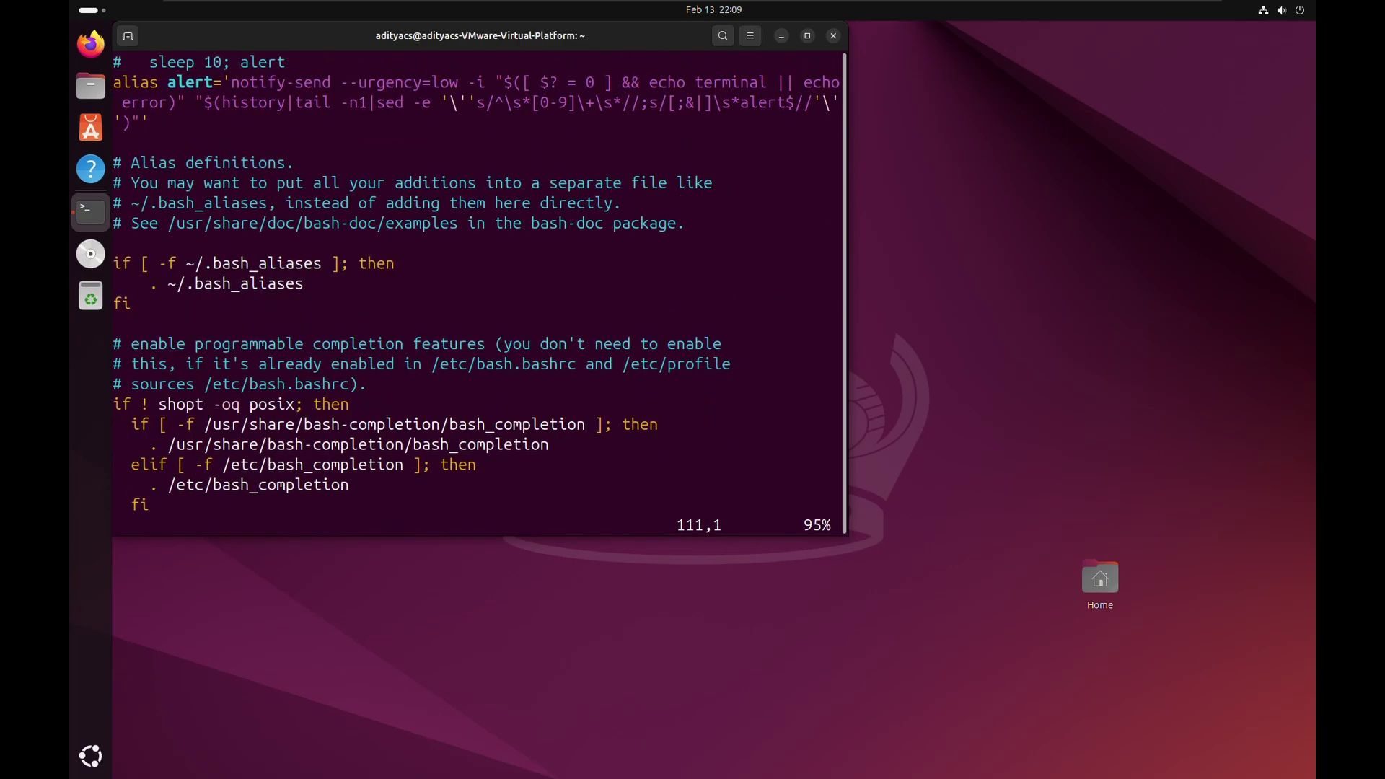
pyautogui.scroll(-2, 477, 292)
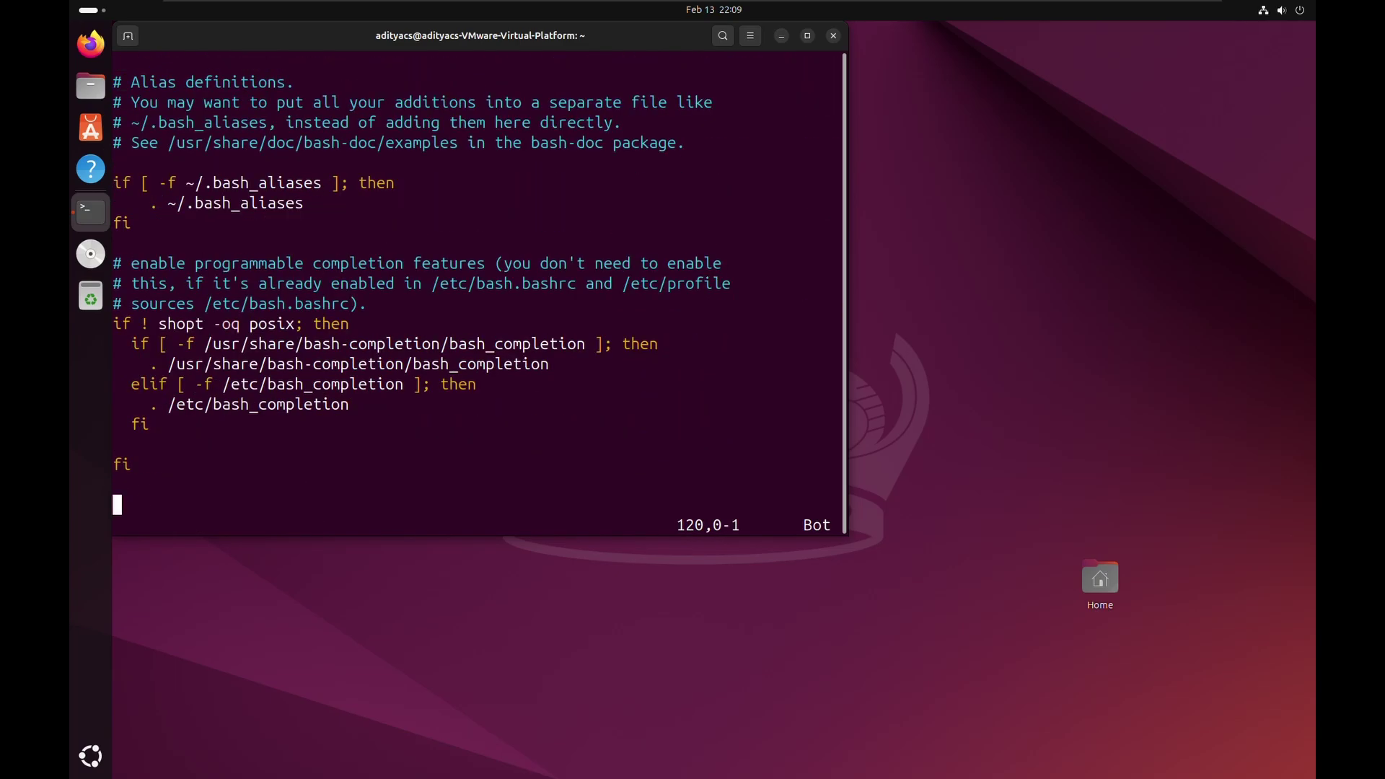
# Step: Maximize the terminal and paste eval "$(starship init bash)" into .bashrc in insert mode
pyautogui.click(807, 36)
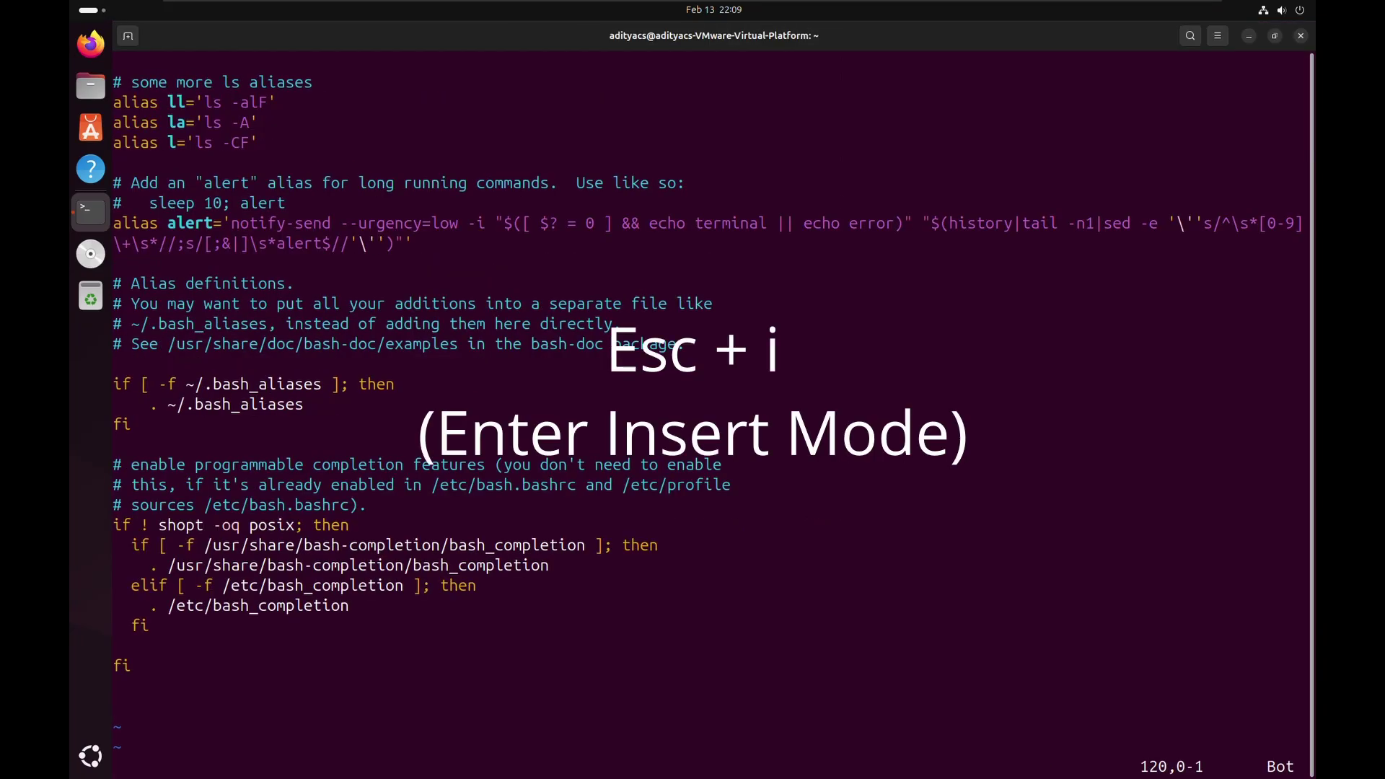
pyautogui.press('Escape')
pyautogui.press('i')
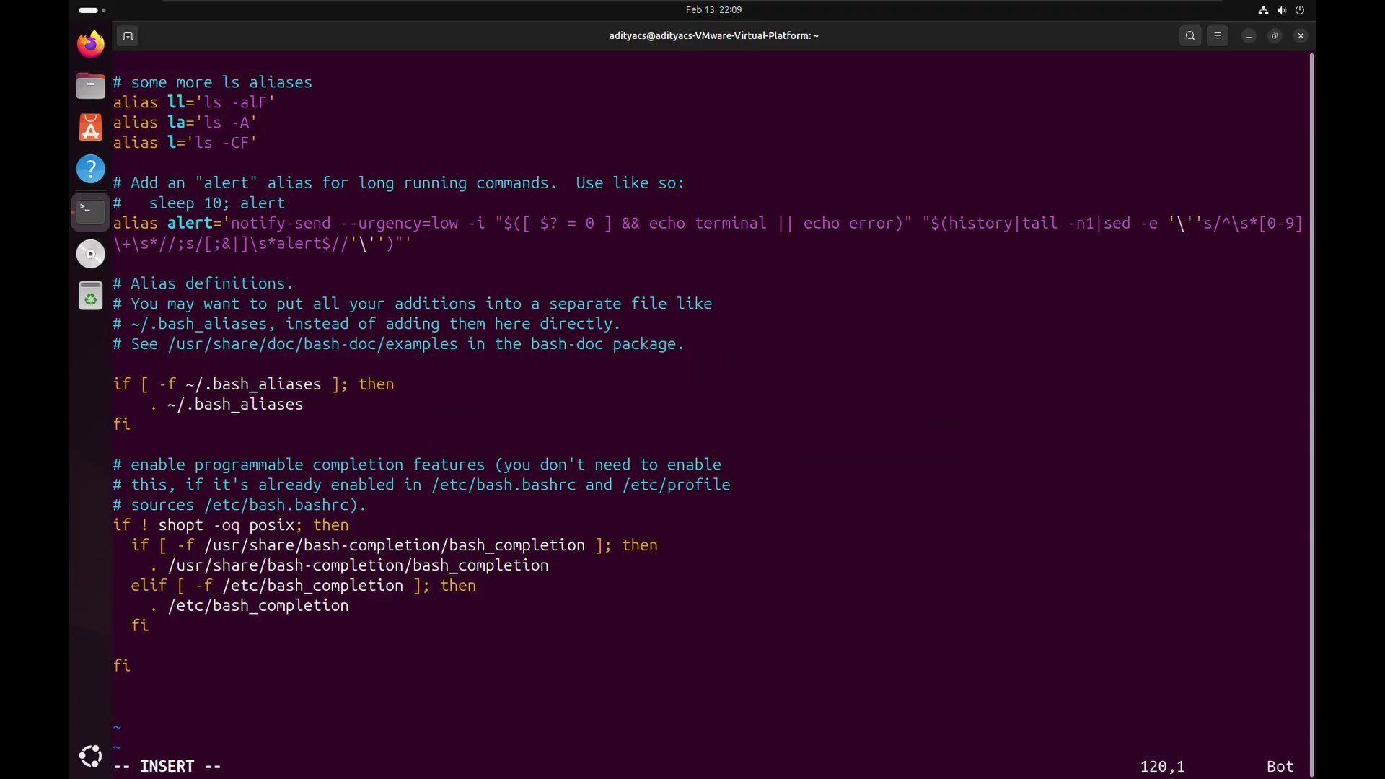
pyautogui.rightClick(142, 561)
pyautogui.click(173, 608)
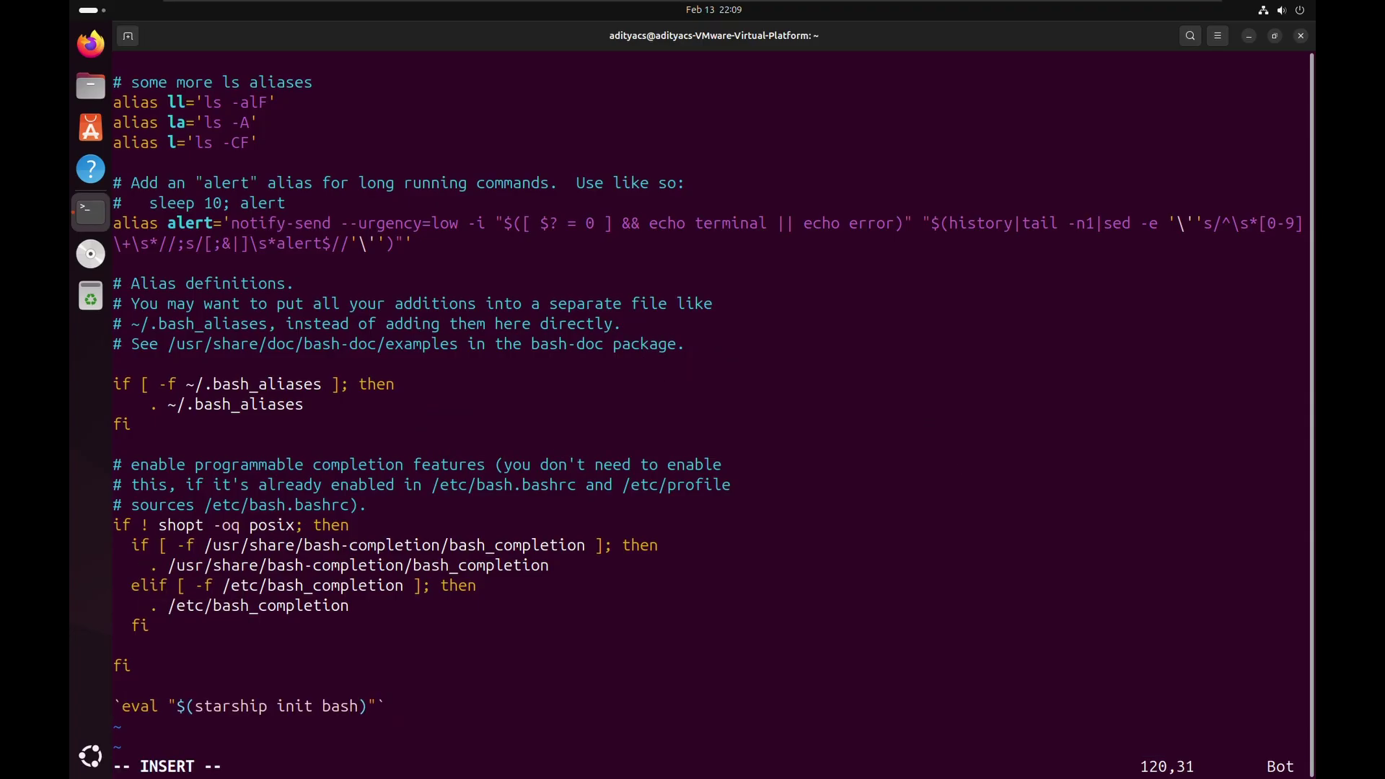
# Step: Delete the stray backticks around the Starship line, then save and quit with :wq
pyautogui.press('BackSpace')
pyautogui.press('Left')
pyautogui.press('Left')
pyautogui.press('Left')
pyautogui.press('Left')
pyautogui.press('Left')
pyautogui.press('Left')
pyautogui.press('Left')
pyautogui.press('Left')
pyautogui.press('Left')
pyautogui.press('Right')
pyautogui.press('BackSpace')
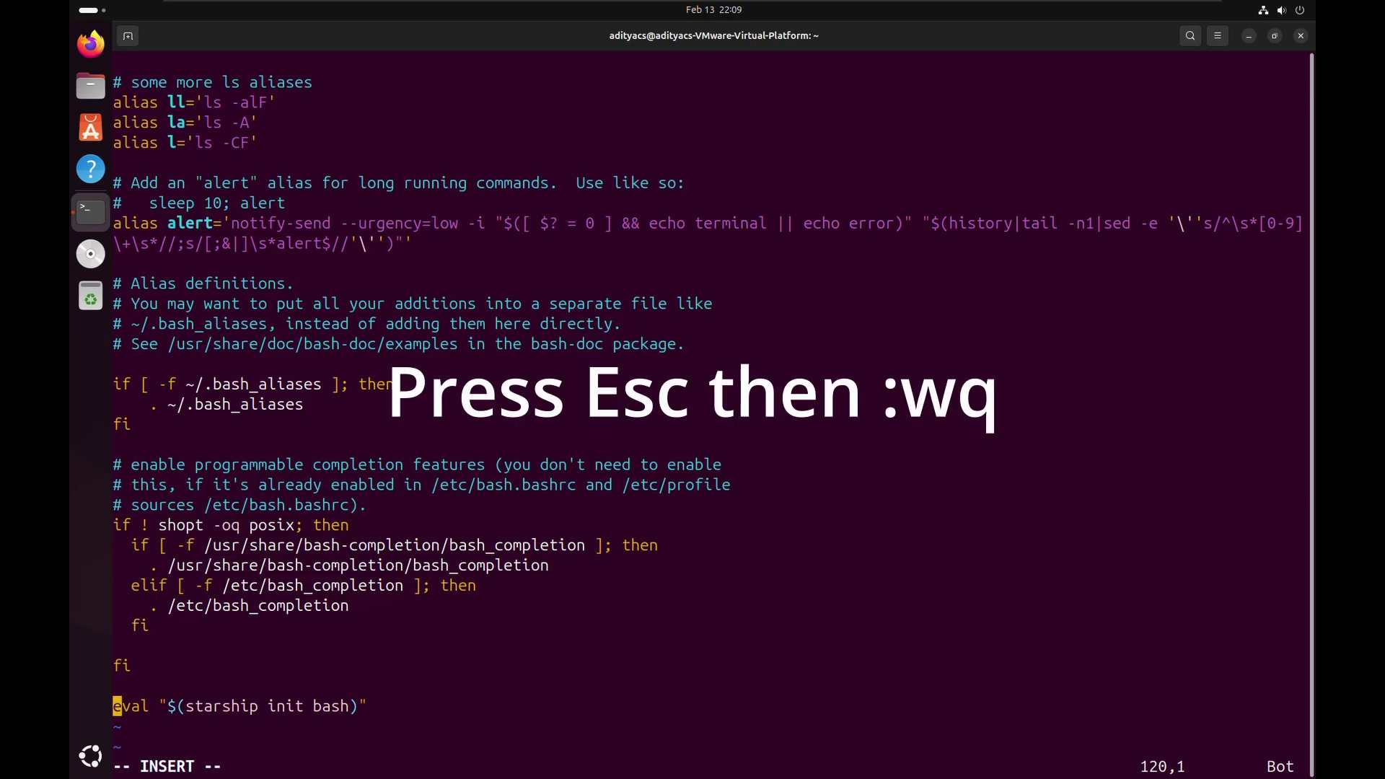
pyautogui.press('Escape')
pyautogui.write(':')
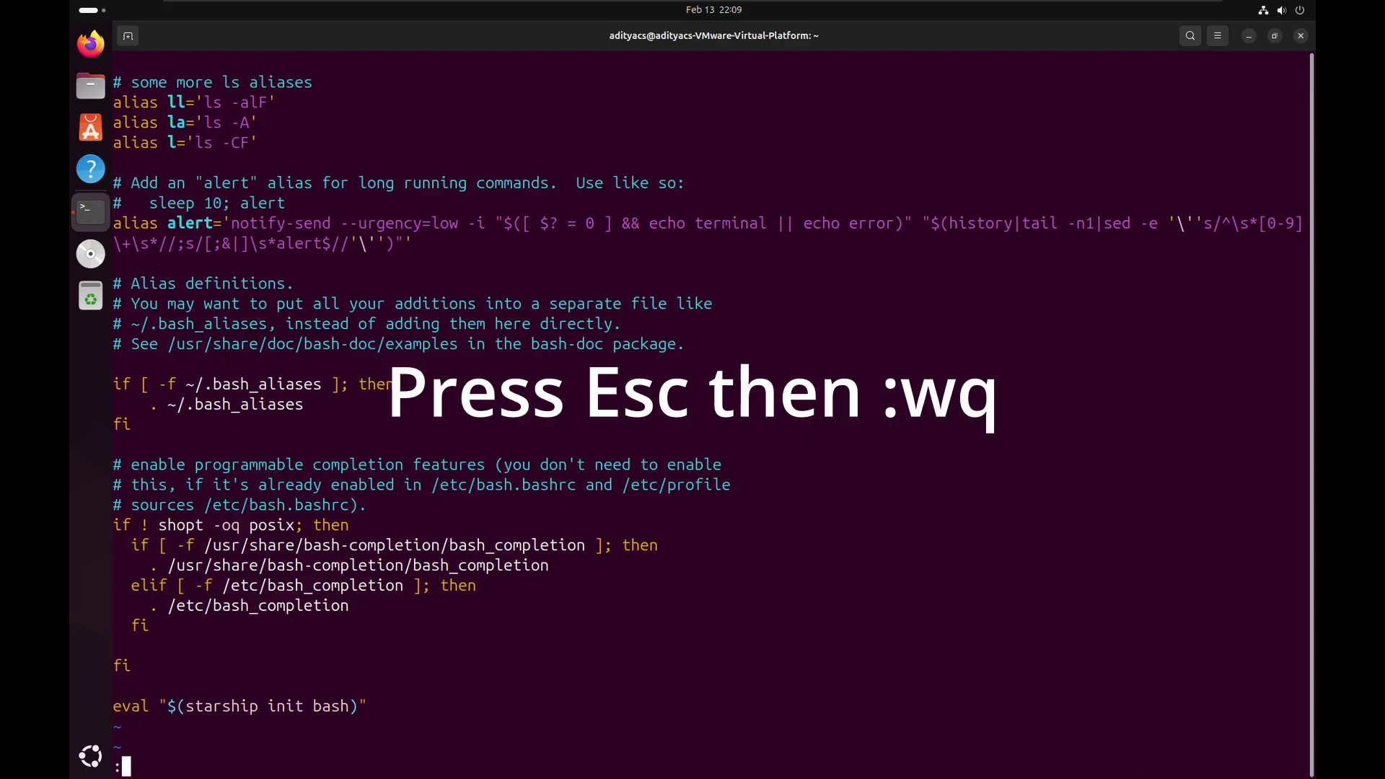
pyautogui.write('wq')
pyautogui.press('Return')
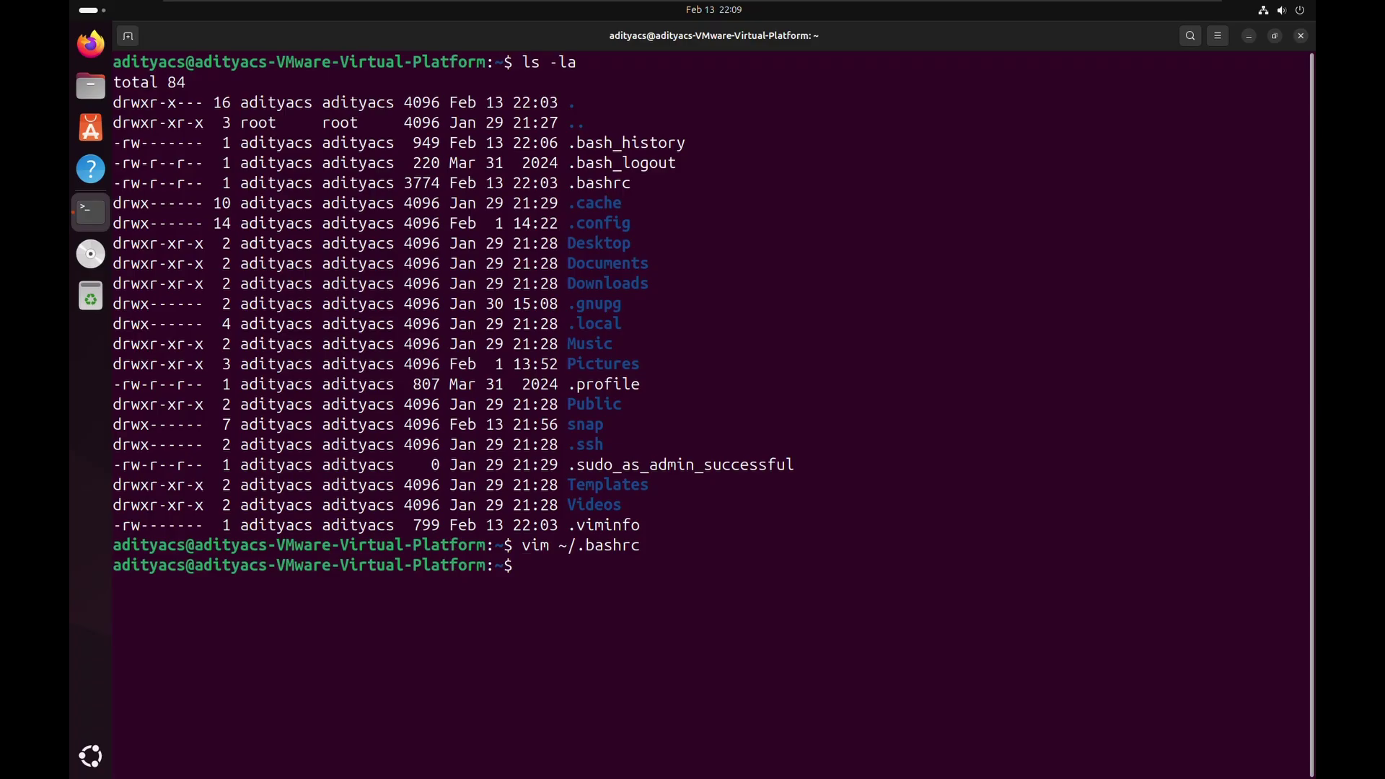
# Step: Reopen the terminal with enlarged text, list the home folder, and cd into Downloads
pyautogui.hotkey('ctrl', 'd')
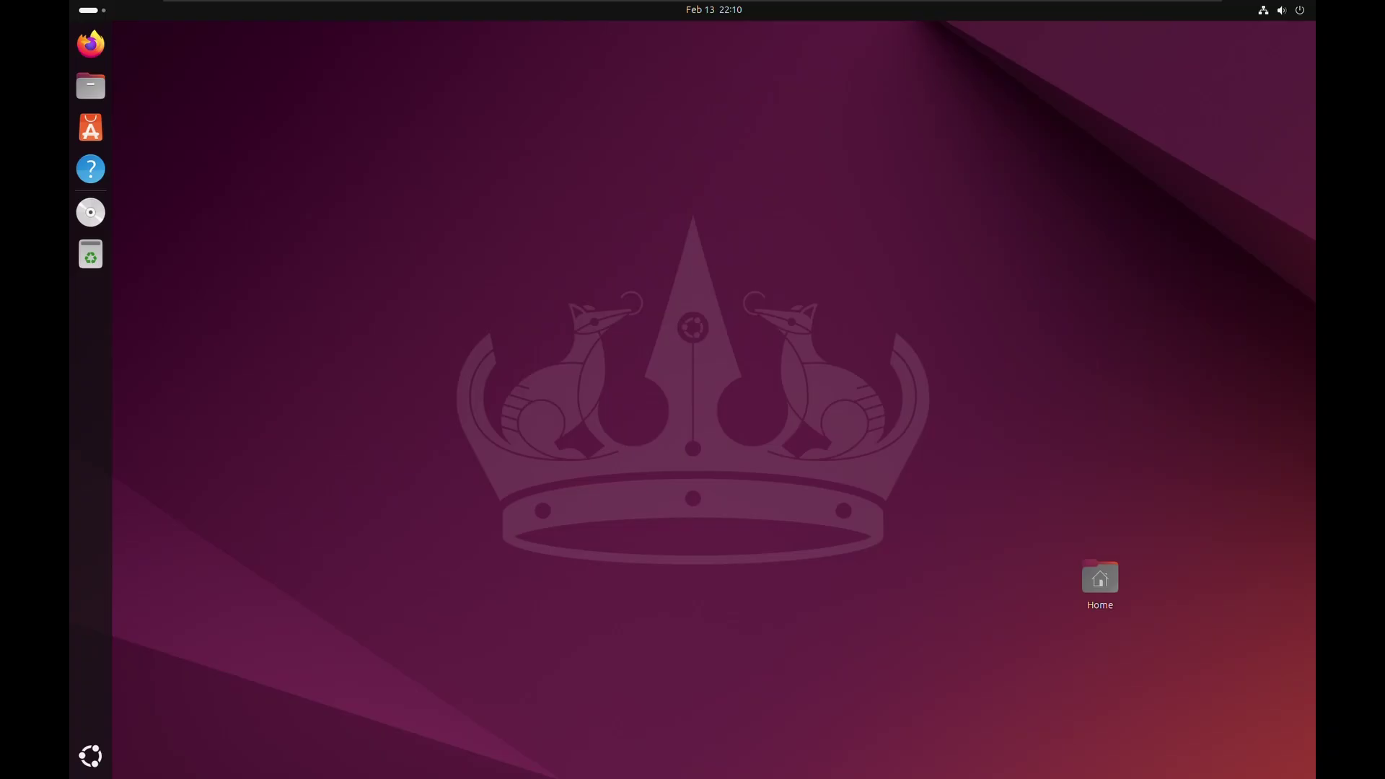
pyautogui.hotkey('ctrl', 'alt', 't')
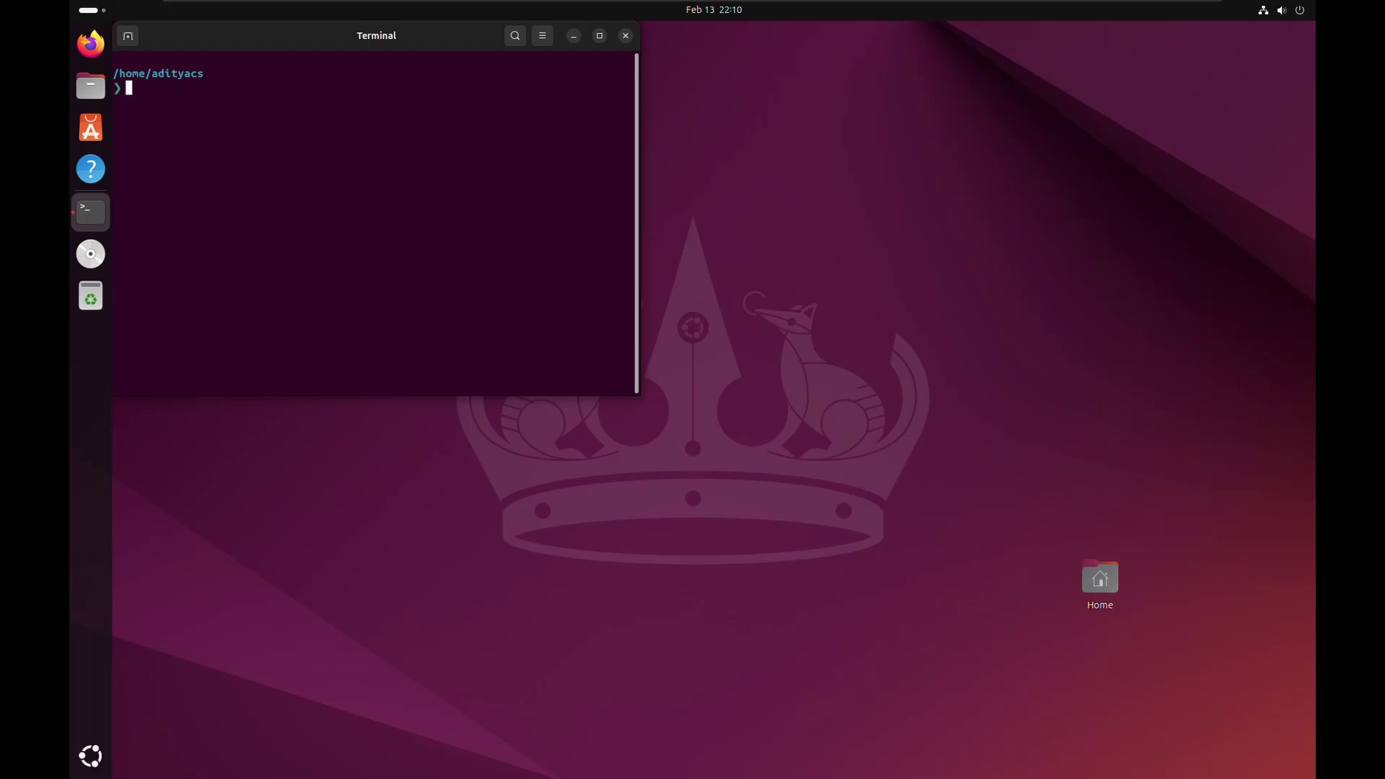
pyautogui.hotkey('ctrl', '+')
pyautogui.hotkey('ctrl', '+')
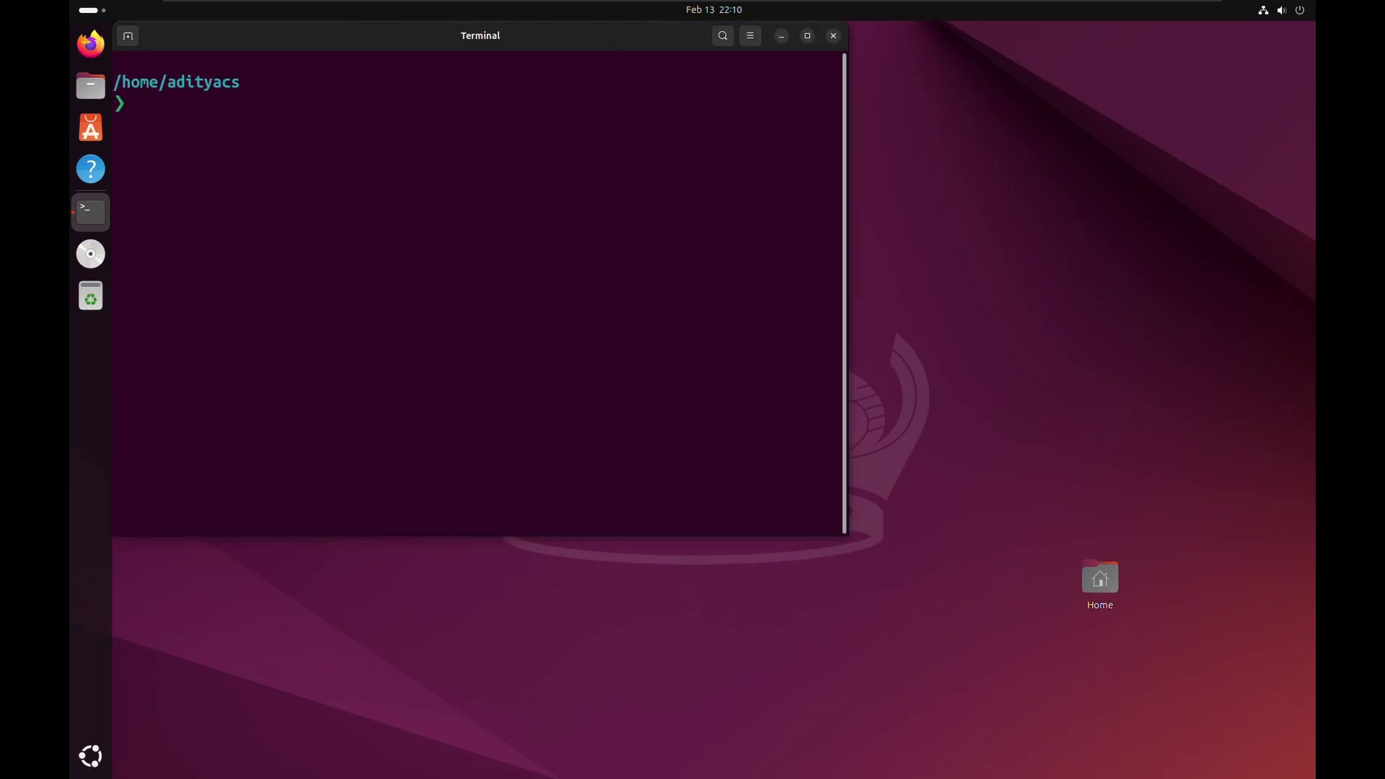
pyautogui.write('ls')
pyautogui.press('Return')
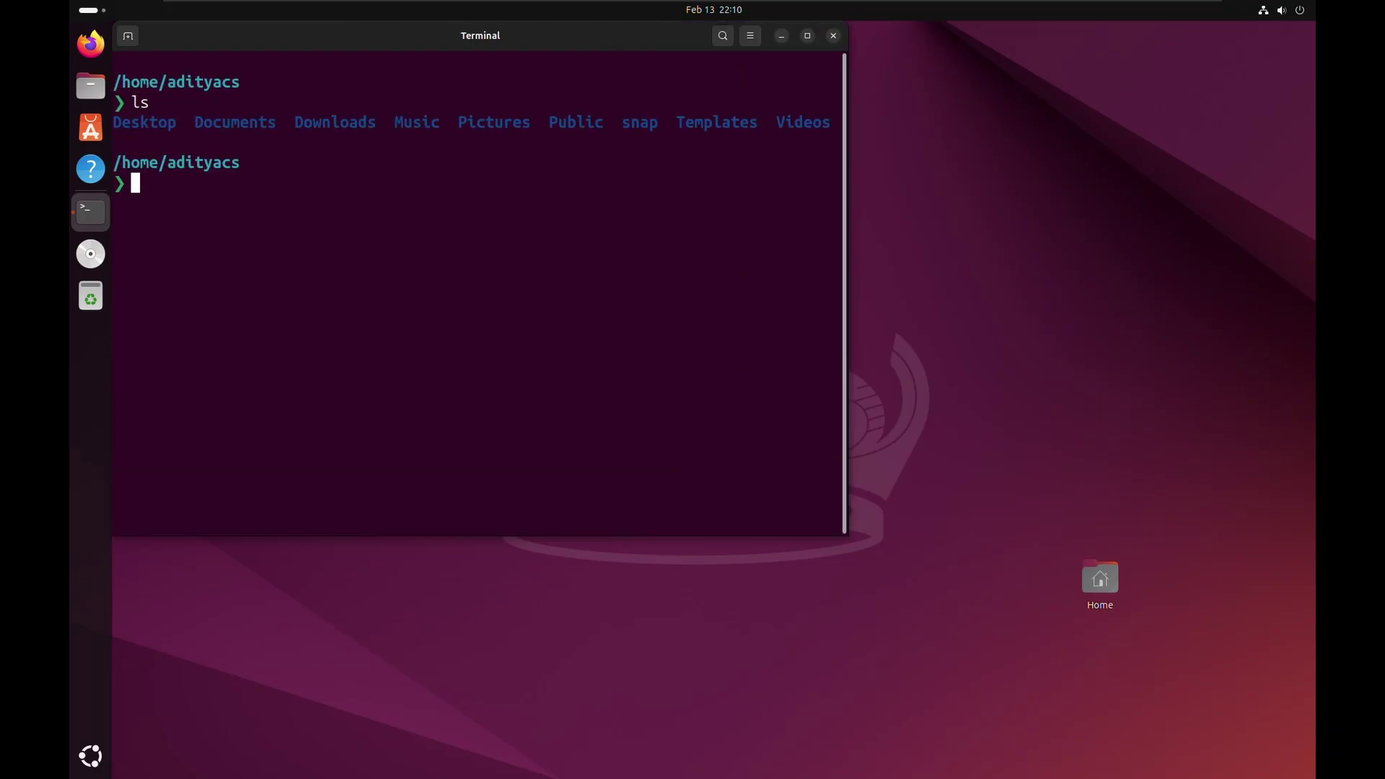
pyautogui.write('cs')
pyautogui.press('BackSpace')
pyautogui.press('BackSpace')
pyautogui.write('d Do')
pyautogui.write('wnloads')
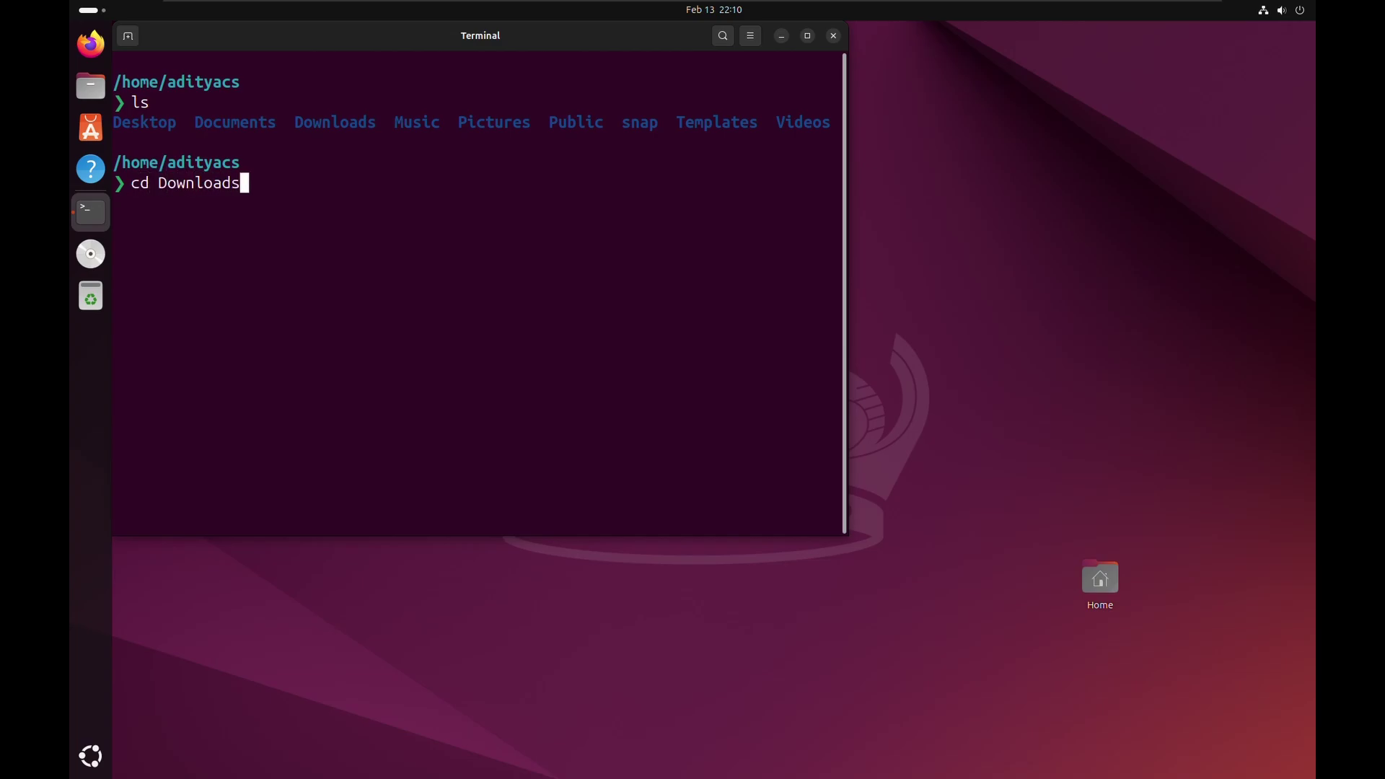
pyautogui.press('Return')
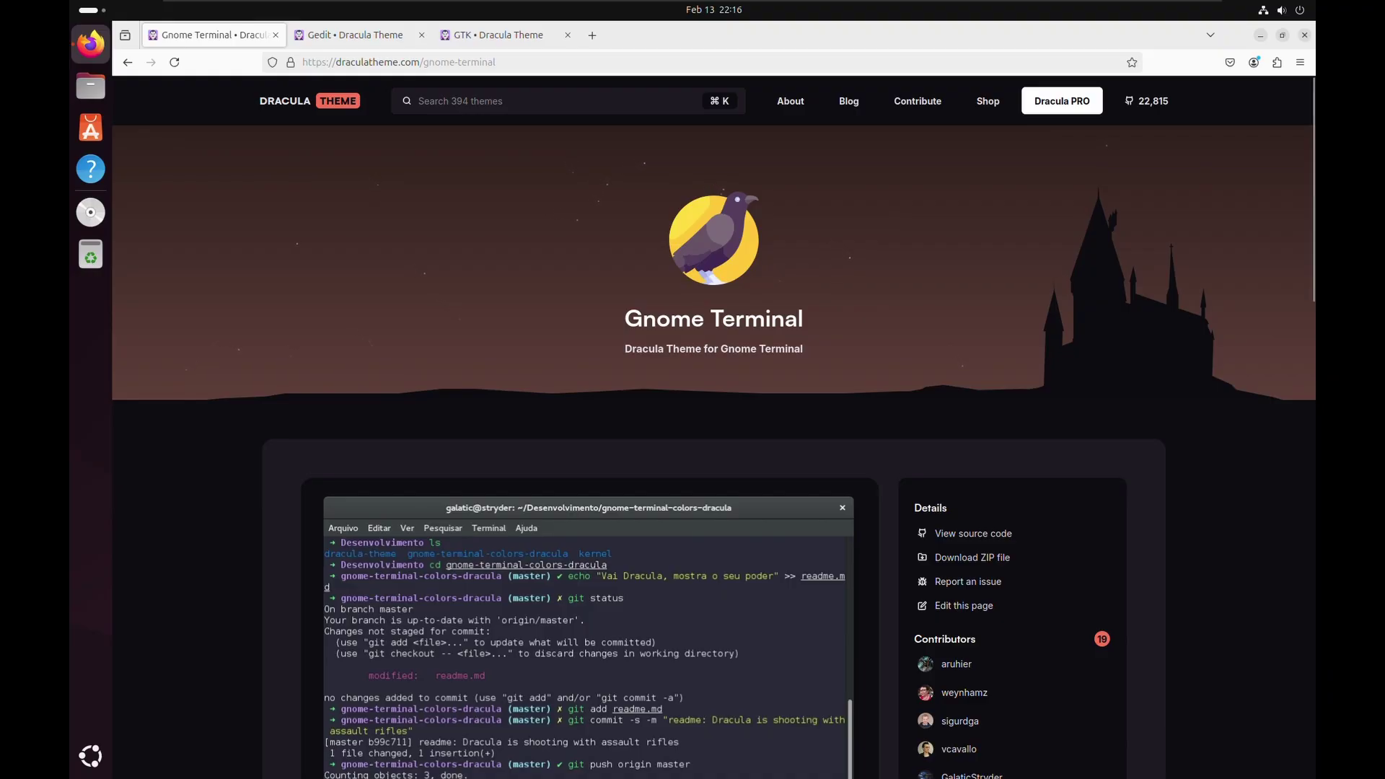
pyautogui.scroll(-3, 693, 433)
pyautogui.scroll(-2, 694, 433)
pyautogui.scroll(-2, 693, 433)
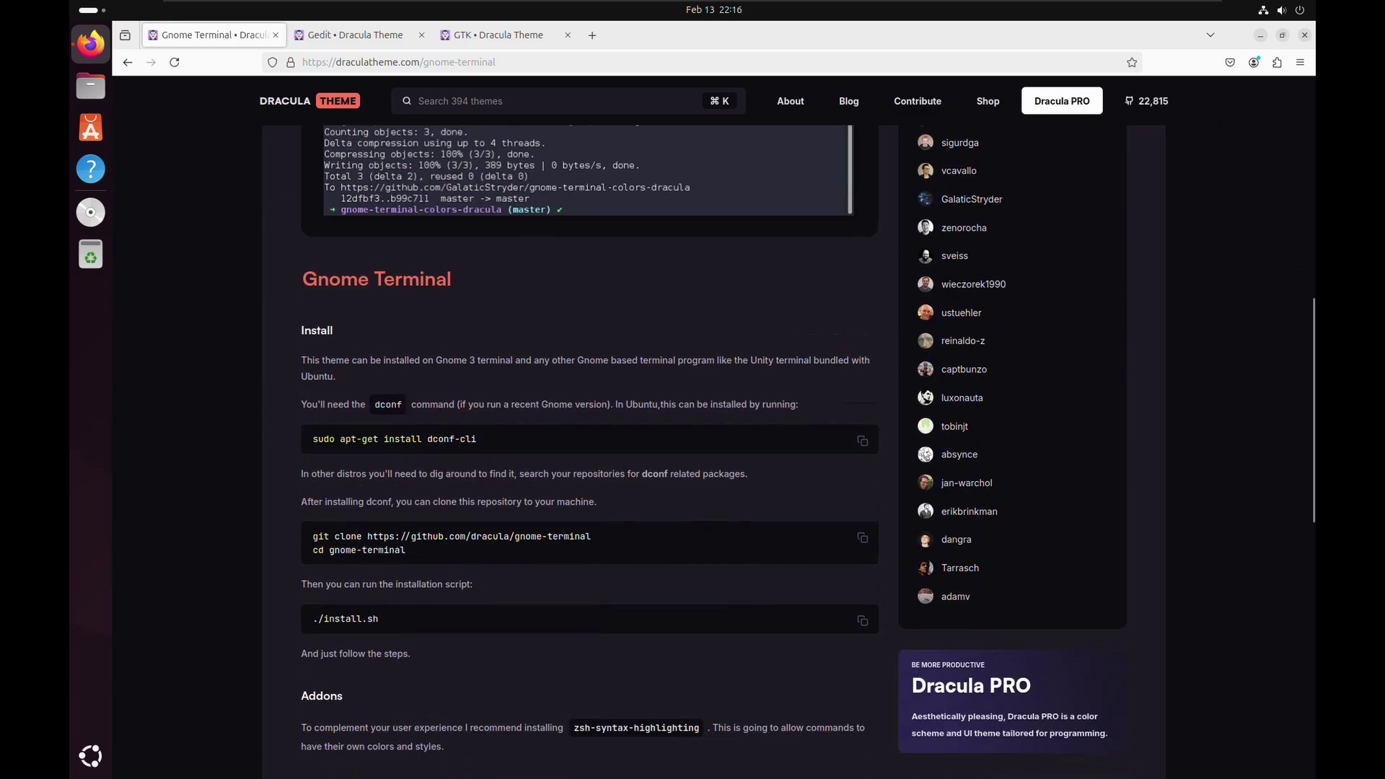
pyautogui.scroll(-1, 693, 433)
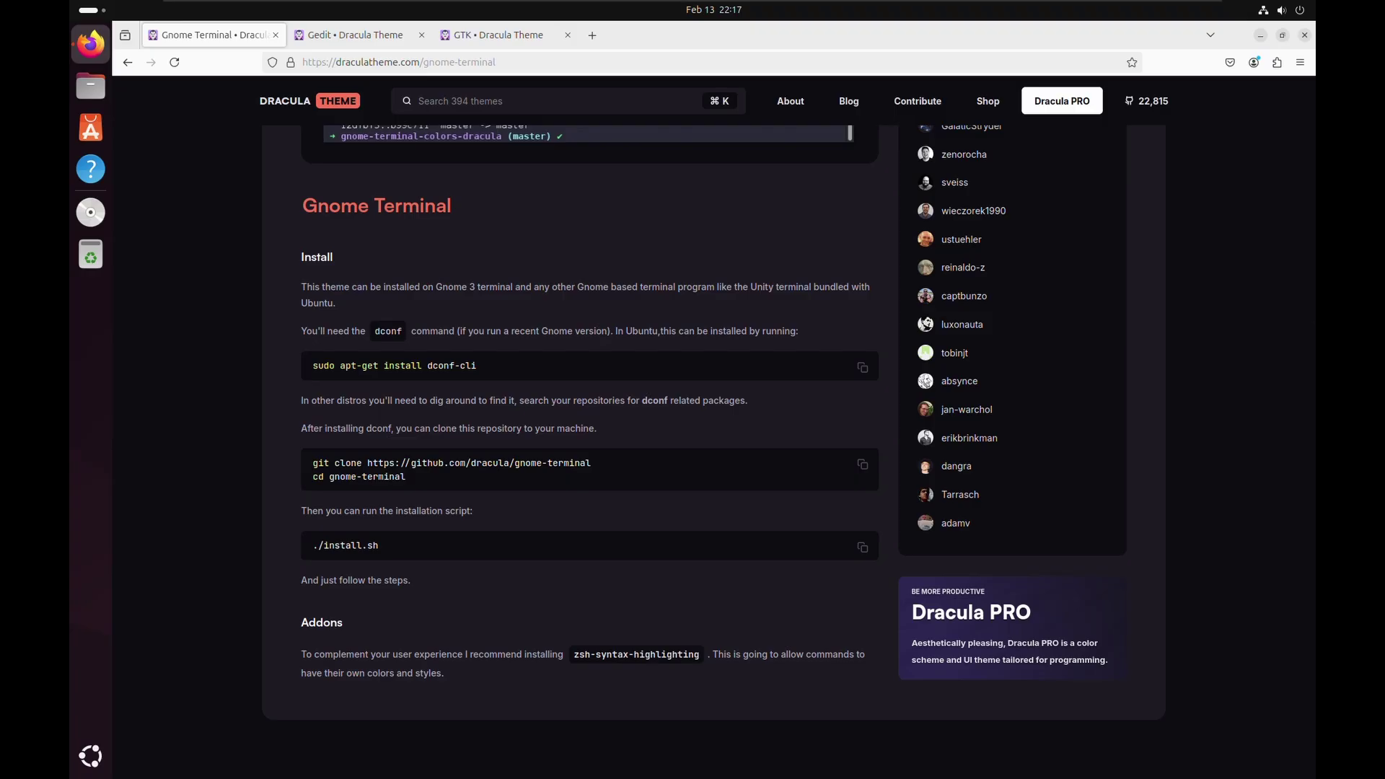
# Step: Open a new terminal window over the Dracula GNOME Terminal install page
pyautogui.hotkey('ctrl', 'alt', 't')
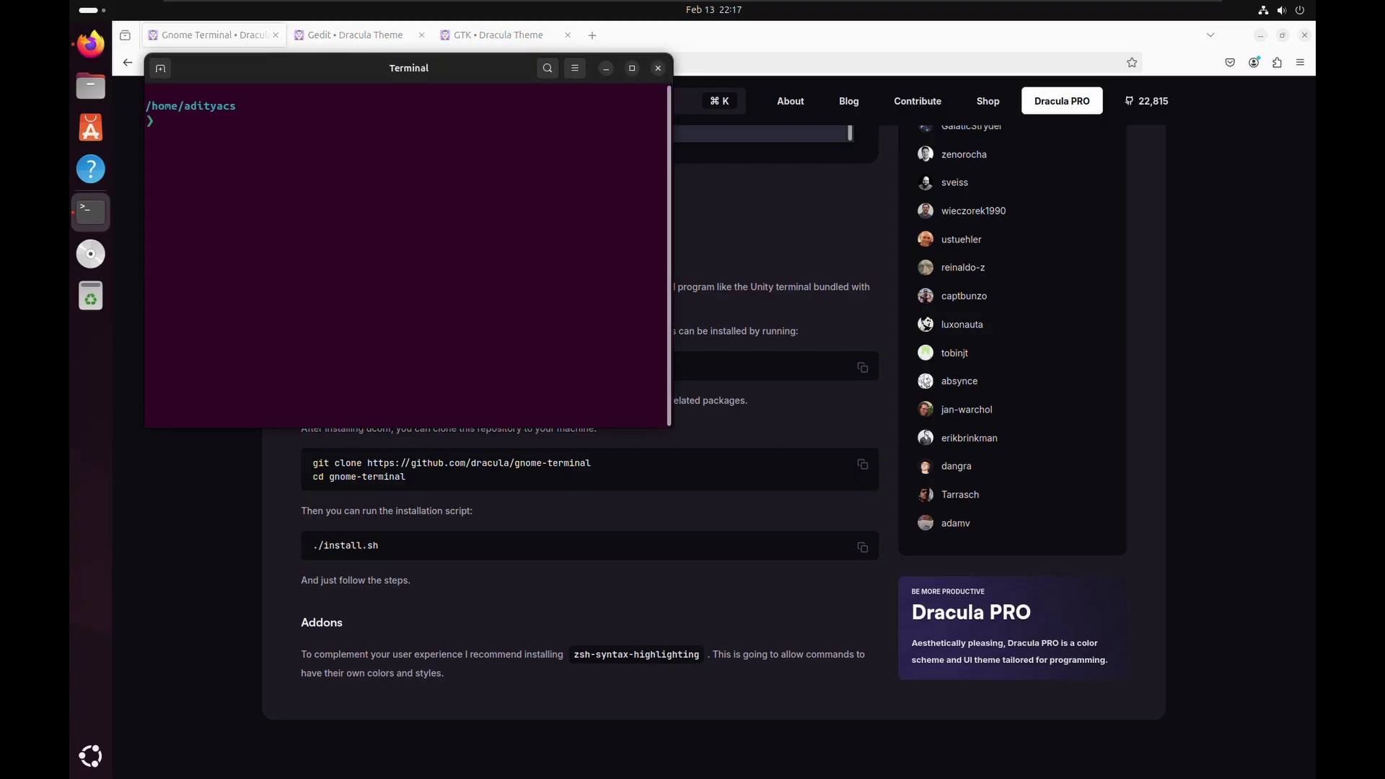
# Step: Paste and run the dconf-cli apt-get install command from the theme page with sudo
pyautogui.moveTo(409, 67)
pyautogui.mouseDown()
pyautogui.moveTo(851, 189)
pyautogui.moveTo(695, 340)
pyautogui.moveTo(672, 407)
pyautogui.moveTo(687, 413)
pyautogui.mouseUp()
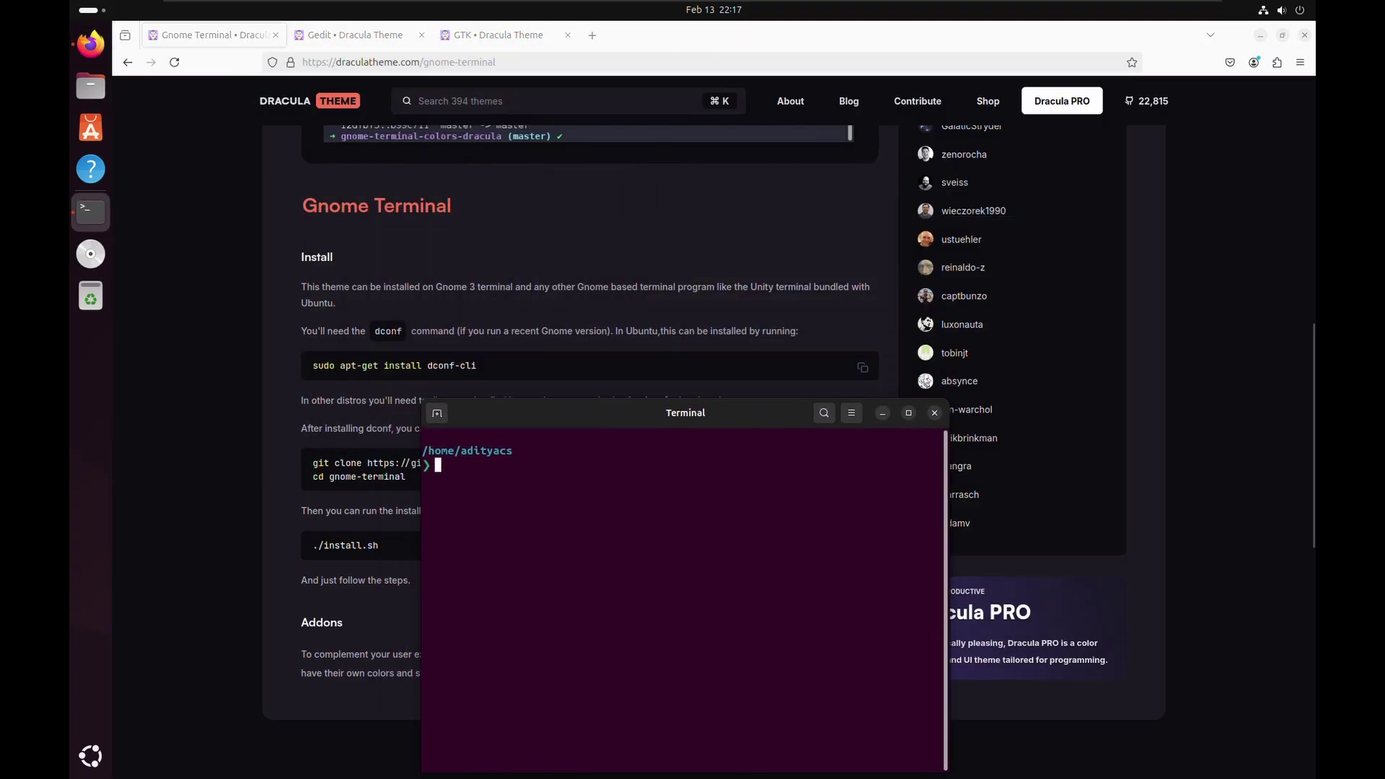
pyautogui.click(863, 366)
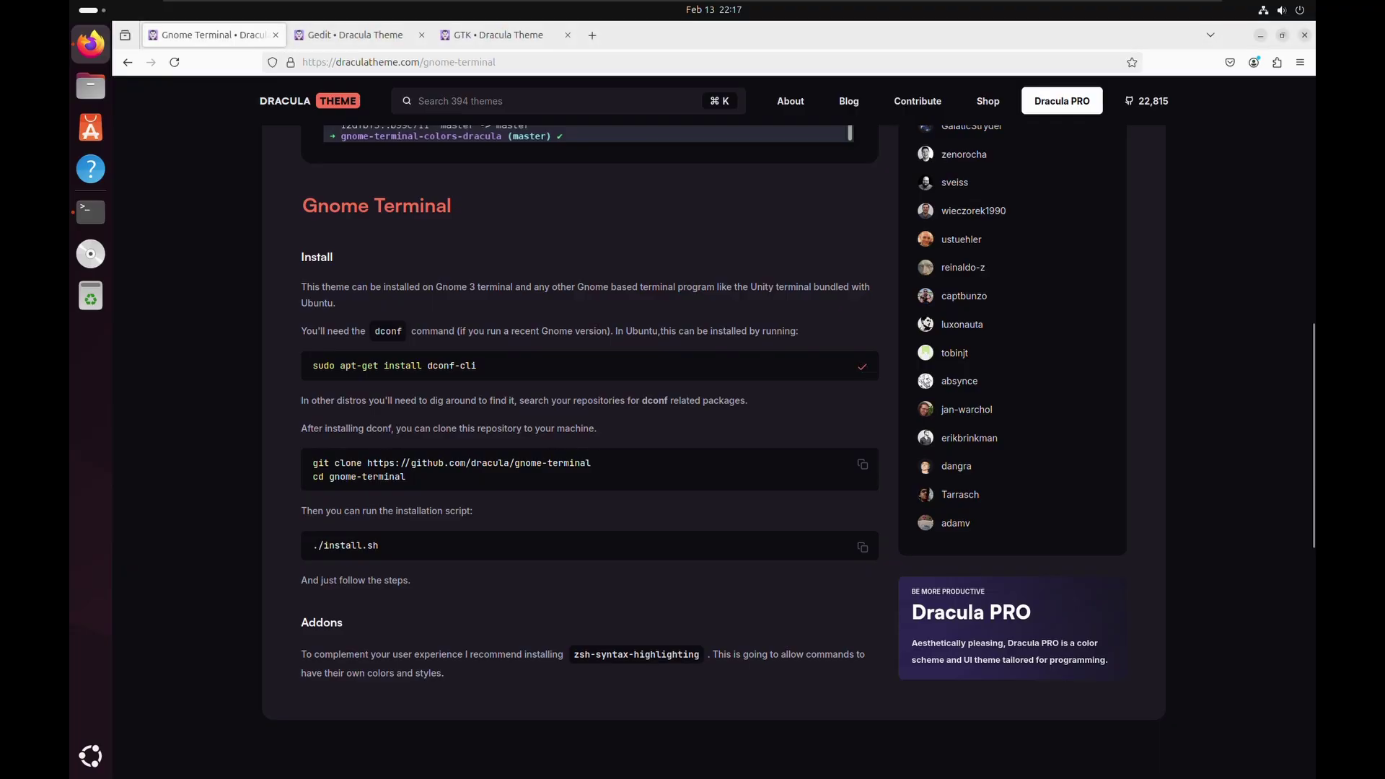
pyautogui.hotkey('alt', 'Tab')
pyautogui.rightClick(546, 477)
pyautogui.click(574, 519)
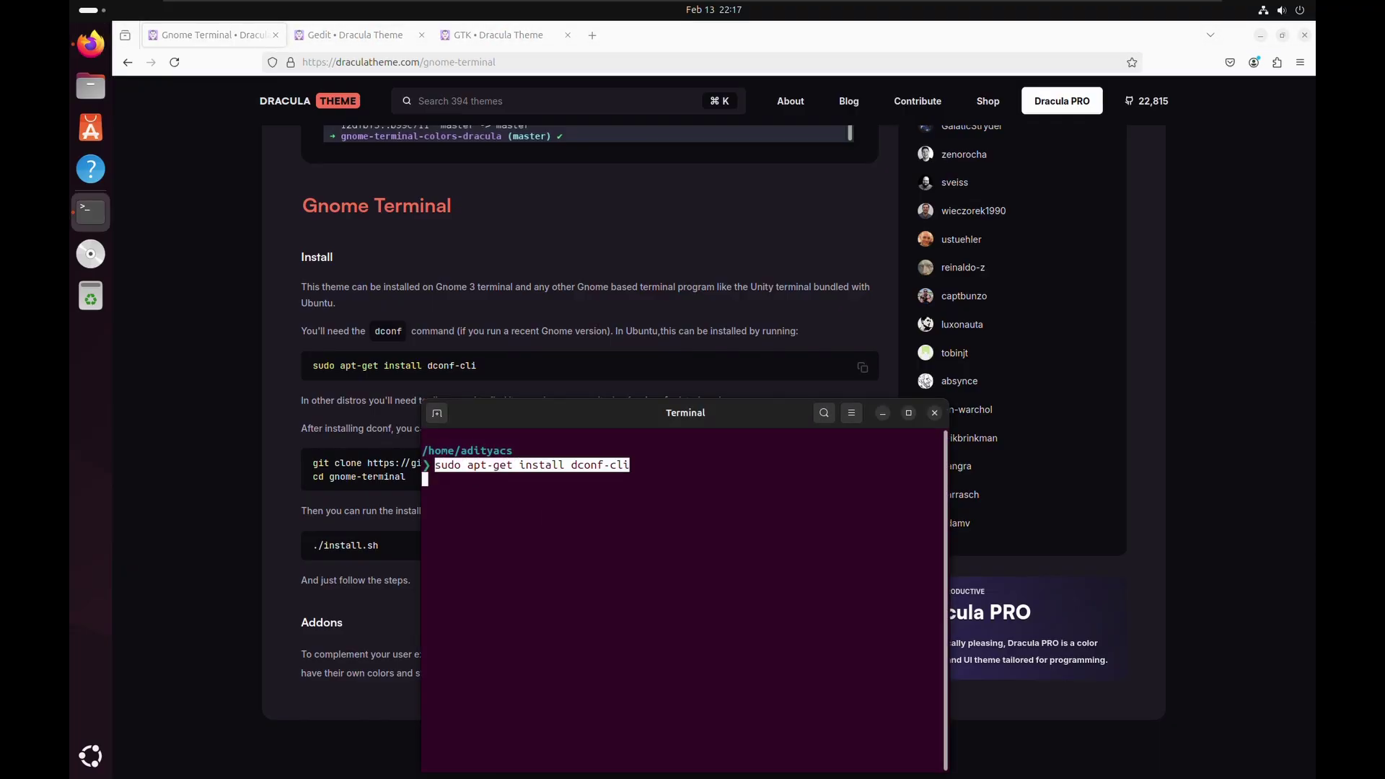
pyautogui.press('Return')
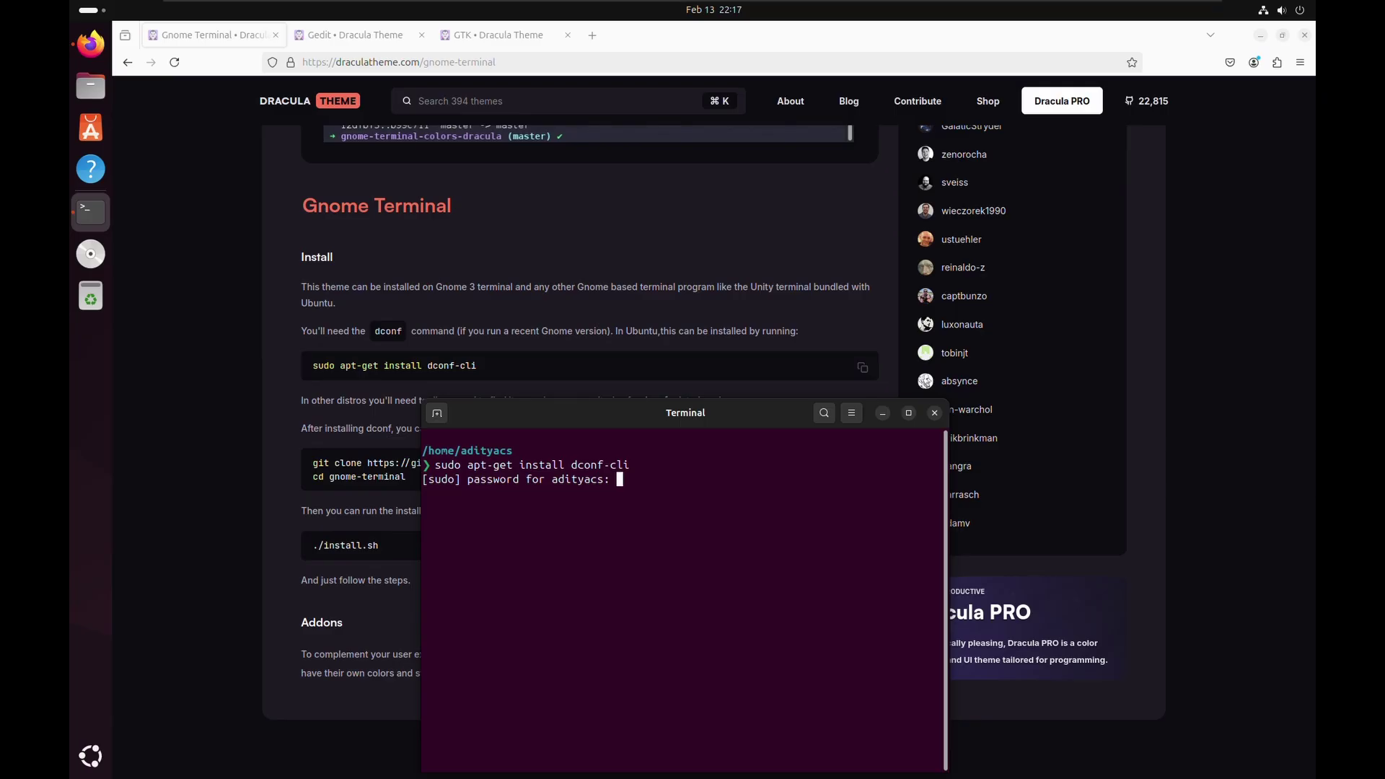
pyautogui.press('Return')
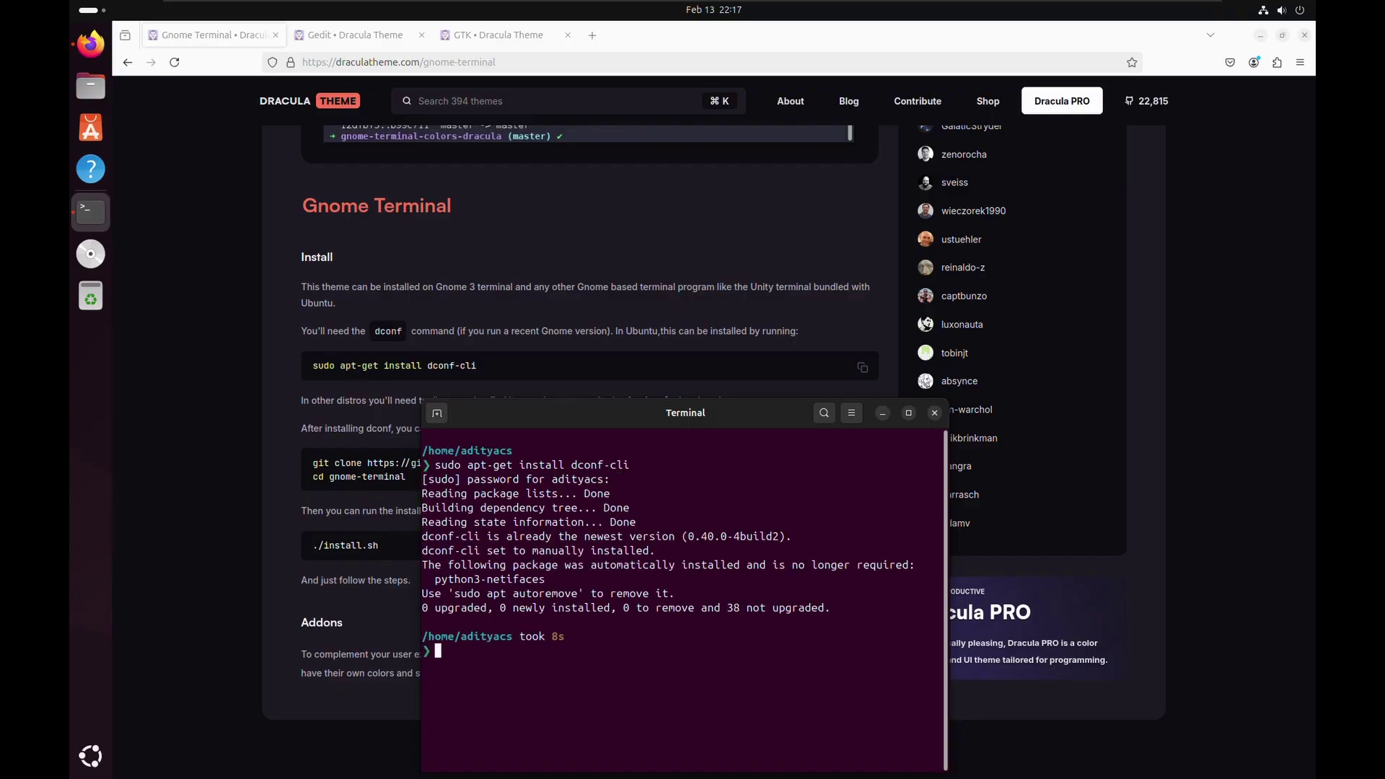
pyautogui.hotkey('ctrl', '+')
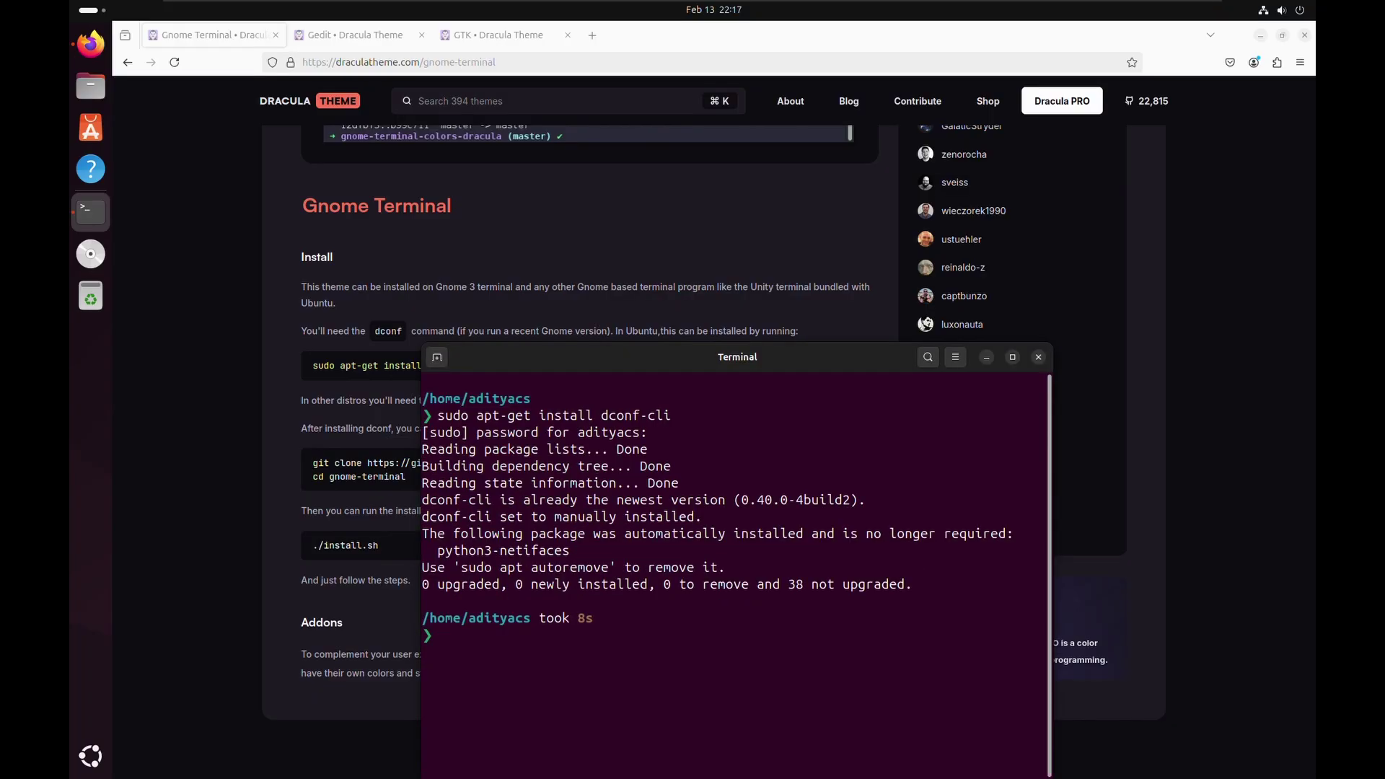
# Step: Copy the Dracula git clone command from the theme page
pyautogui.moveTo(737, 356)
pyautogui.mouseDown()
pyautogui.moveTo(780, 323)
pyautogui.moveTo(1000, 266)
pyautogui.mouseUp()
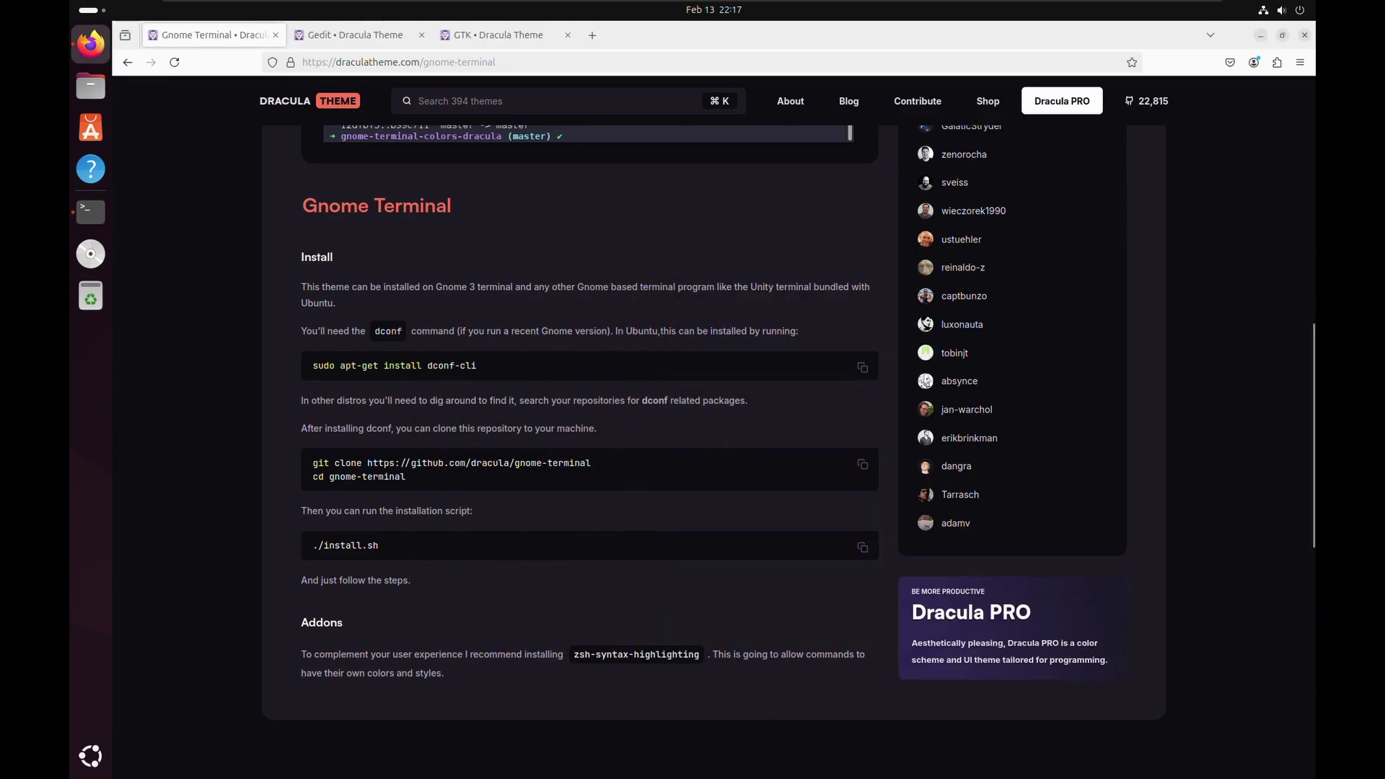
pyautogui.moveTo(591, 462); pyautogui.dragTo(314, 462)
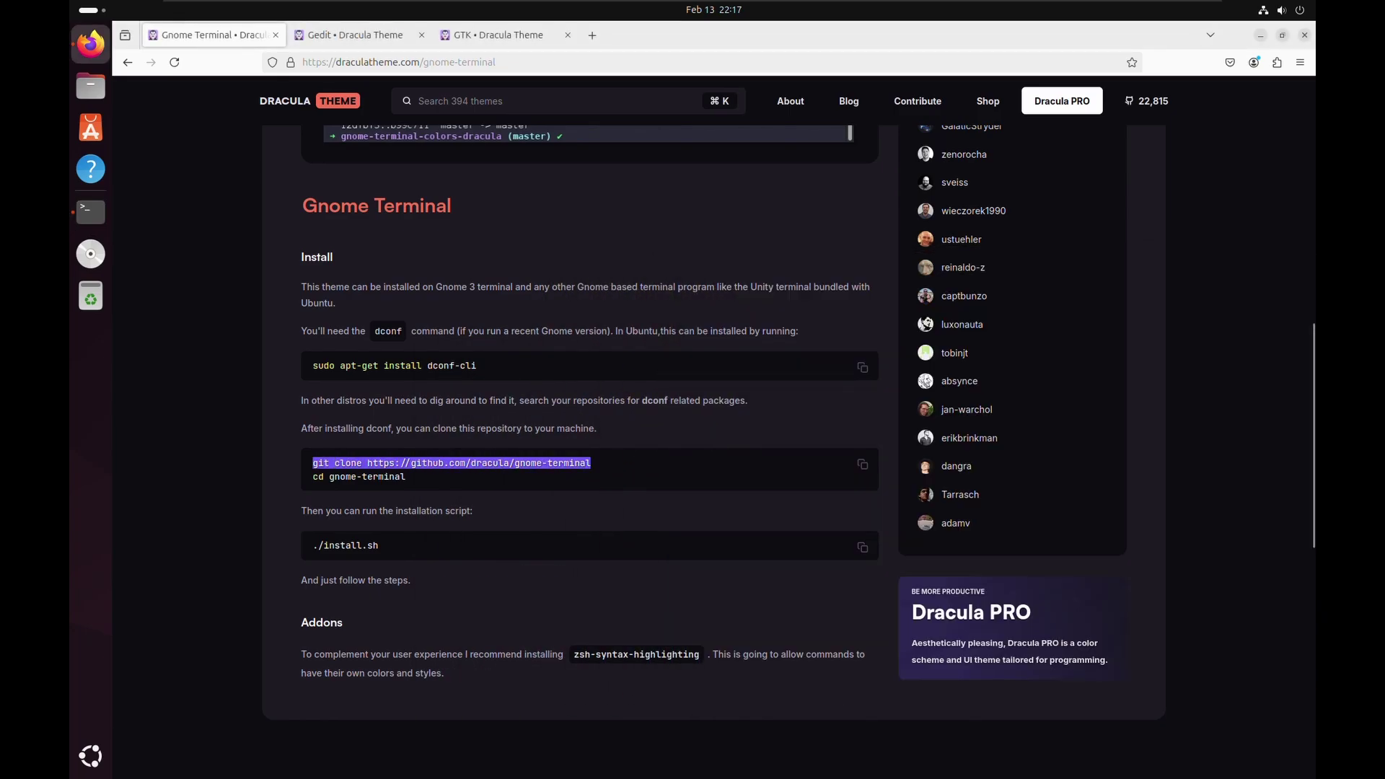
pyautogui.rightClick(358, 468)
pyautogui.click(391, 478)
pyautogui.hotkey('alt', 'Tab')
# Step: Run the pasted git clone, then install git with sudo apt install git, confirming with y
pyautogui.rightClick(719, 547)
pyautogui.click(758, 597)
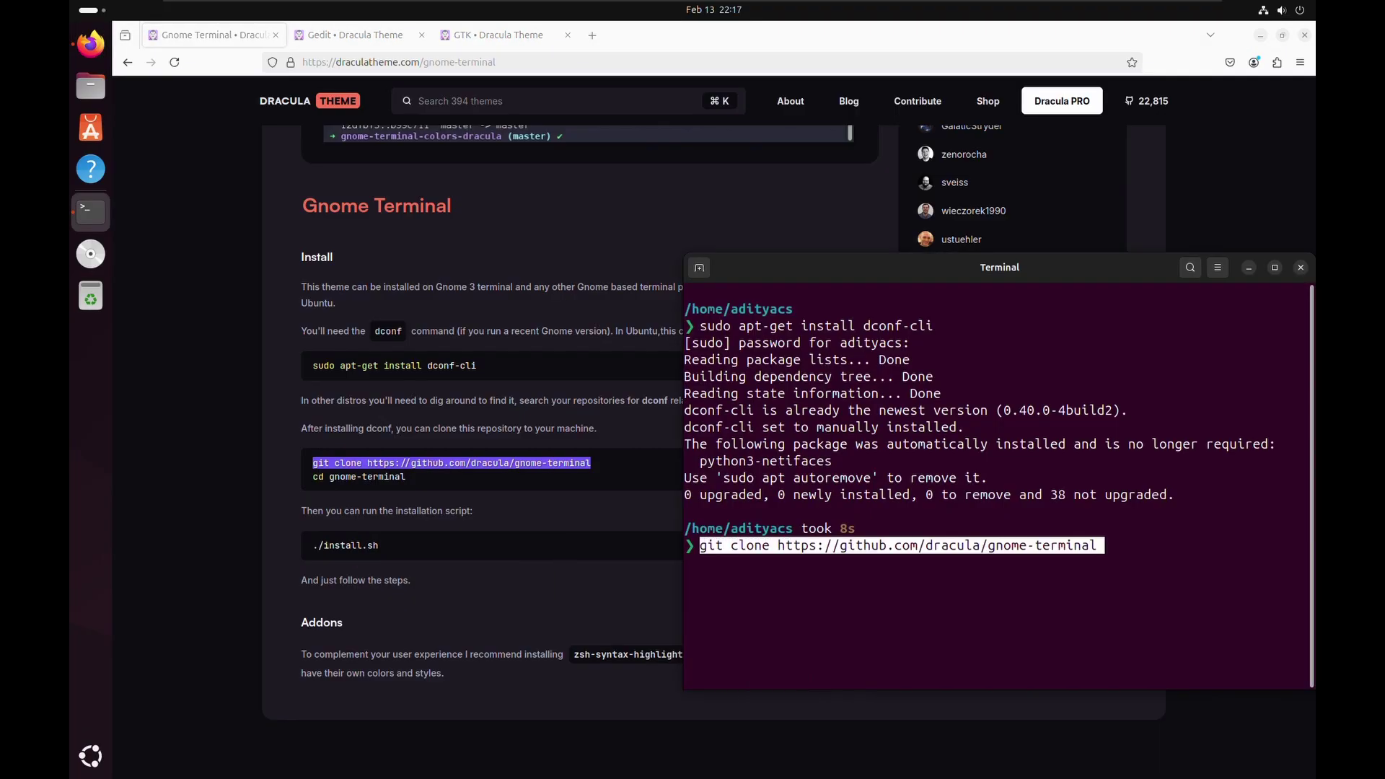
pyautogui.press('Return')
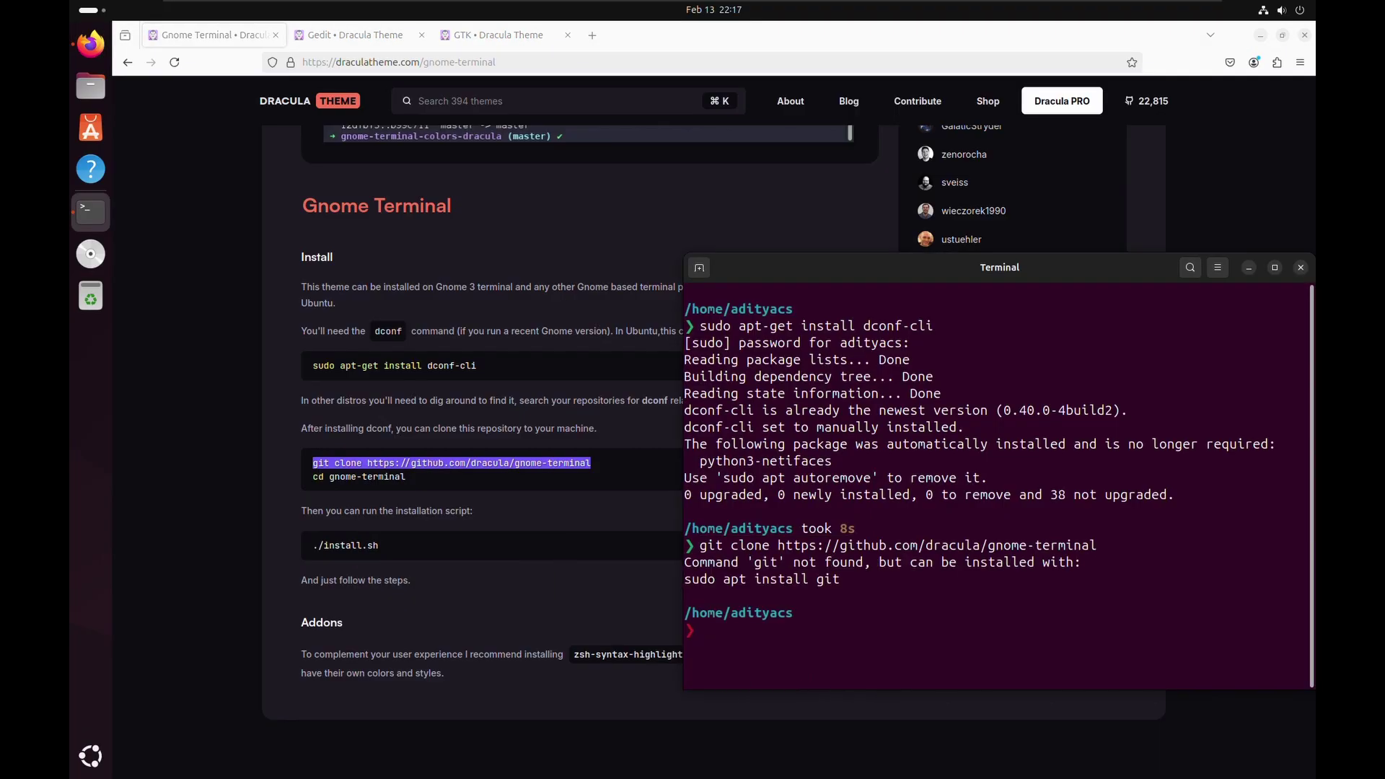
pyautogui.write('s')
pyautogui.write('udo apt ')
pyautogui.write('install git')
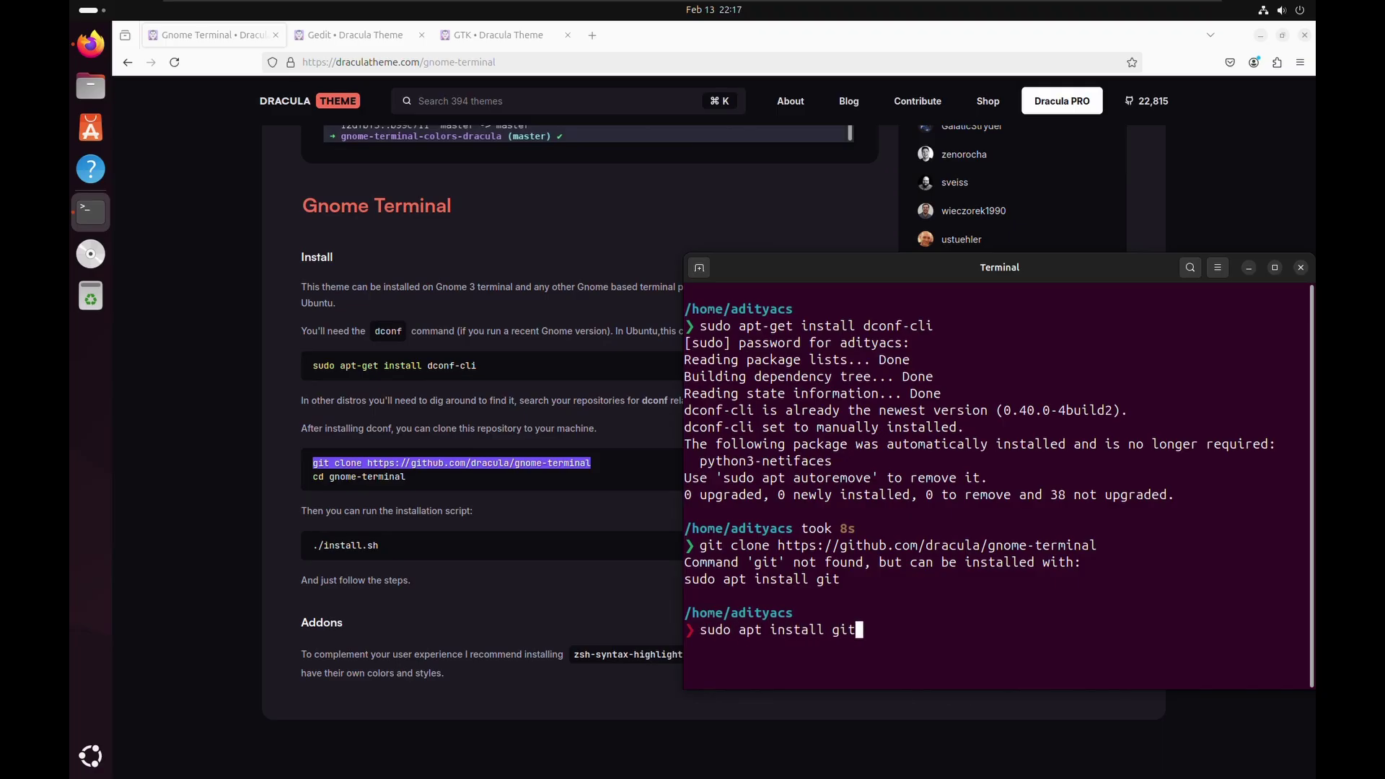
pyautogui.press('Return')
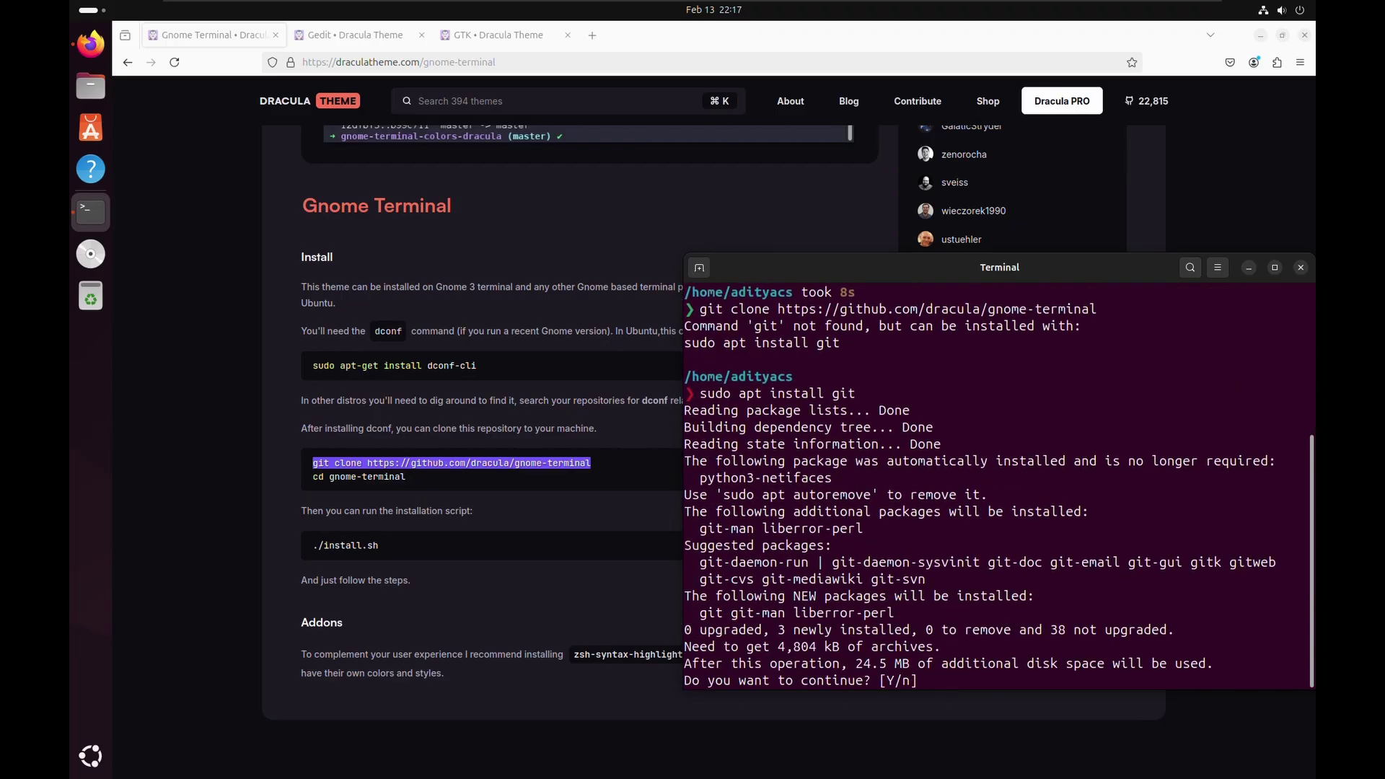
pyautogui.write('y')
pyautogui.press('Return')
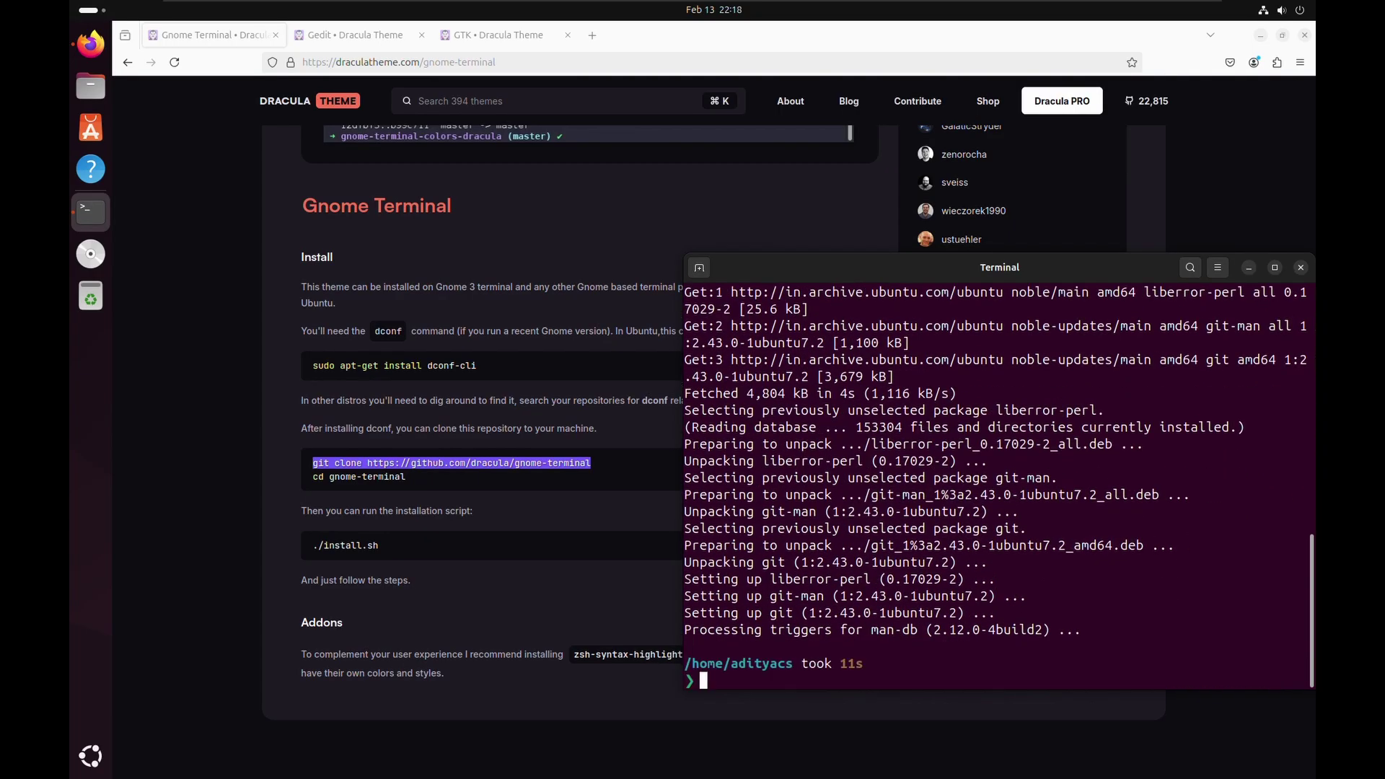
# Step: Rerun the Dracula gnome-terminal git clone command from shell history
pyautogui.press('Up')
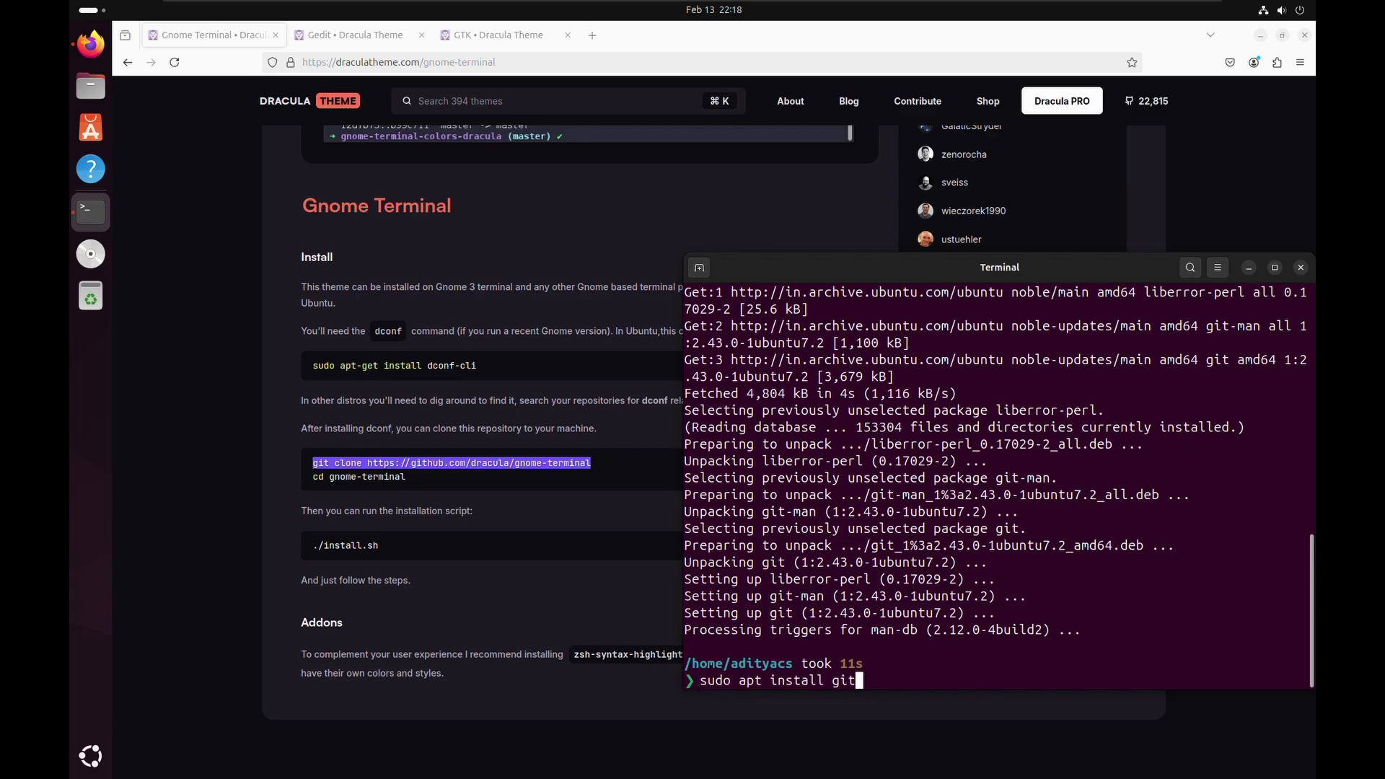
pyautogui.press('Up')
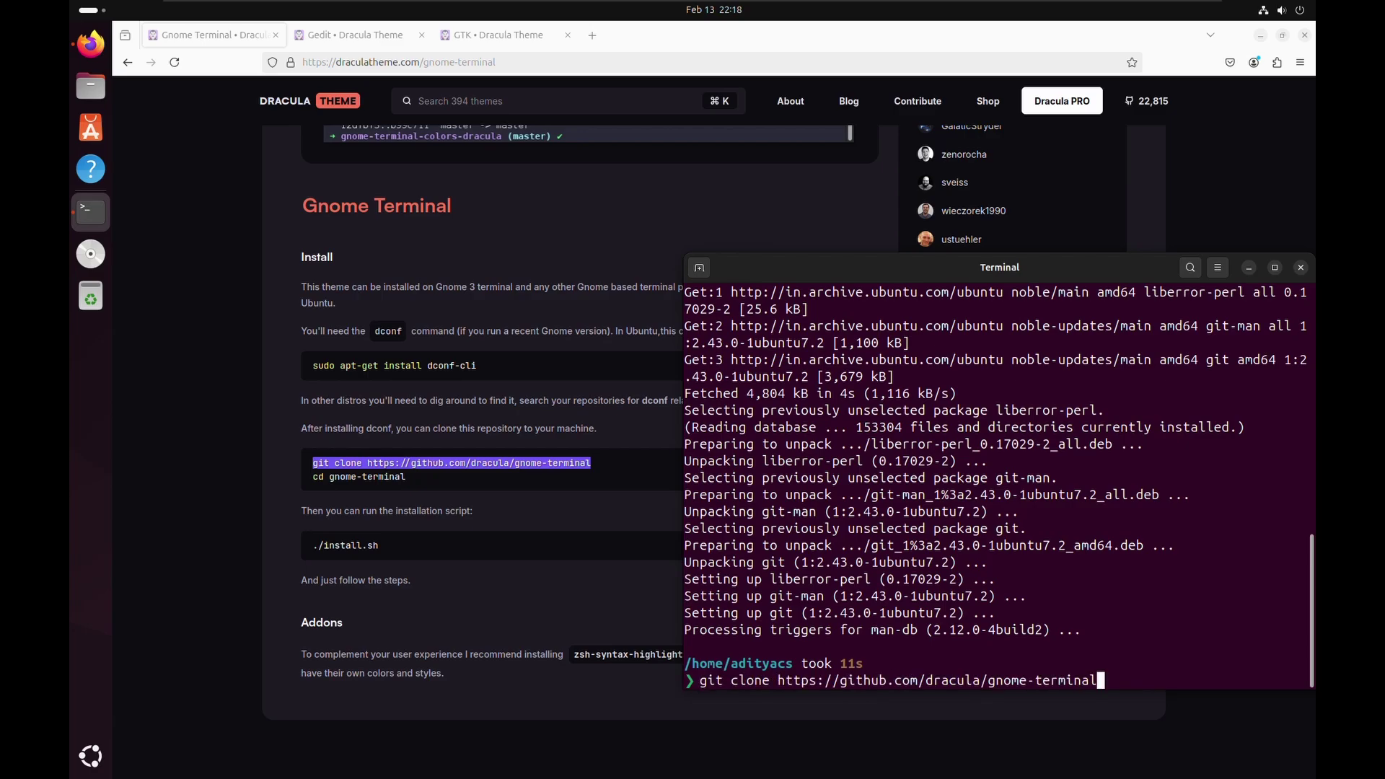
pyautogui.press('Return')
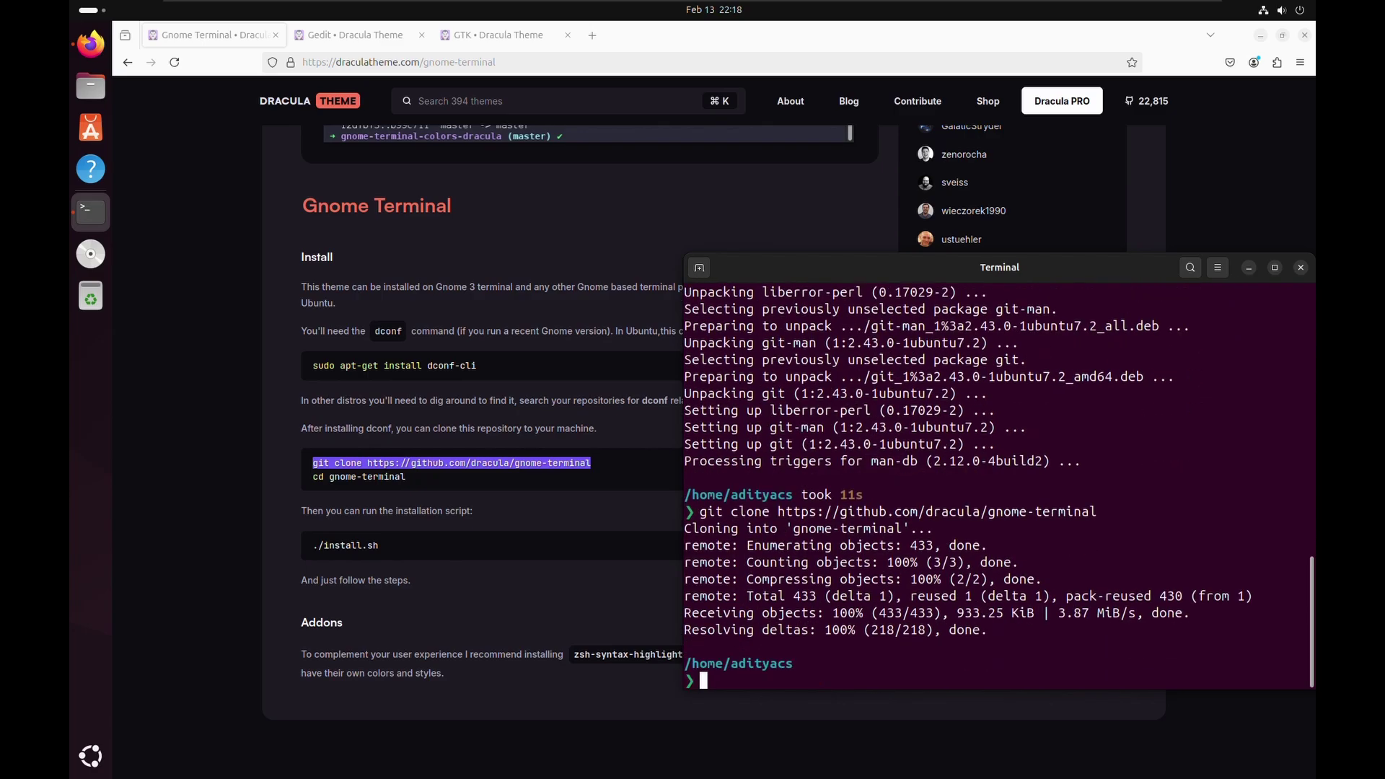
# Step: Copy 'cd gnome-terminal' from the theme page and run it in the terminal
pyautogui.moveTo(406, 476); pyautogui.dragTo(313, 477)
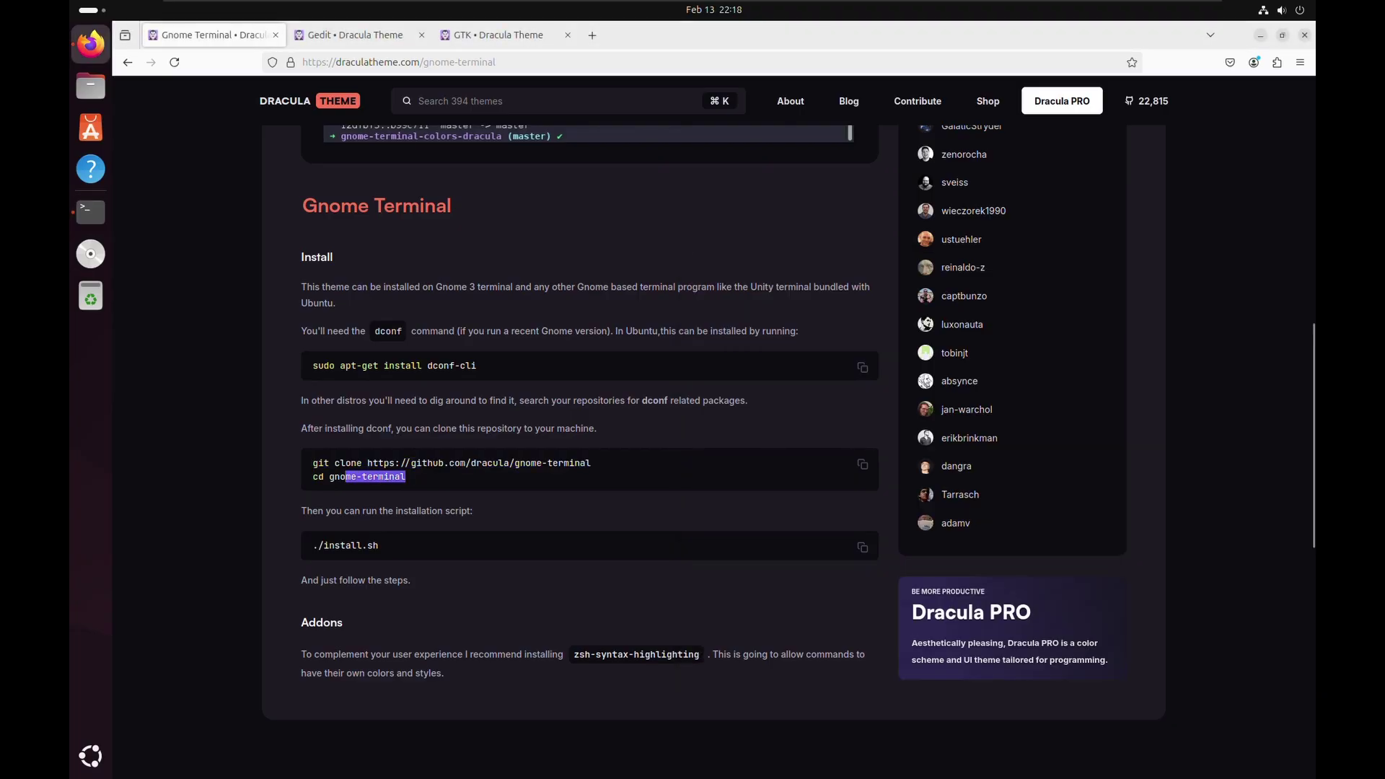
pyautogui.rightClick(353, 477)
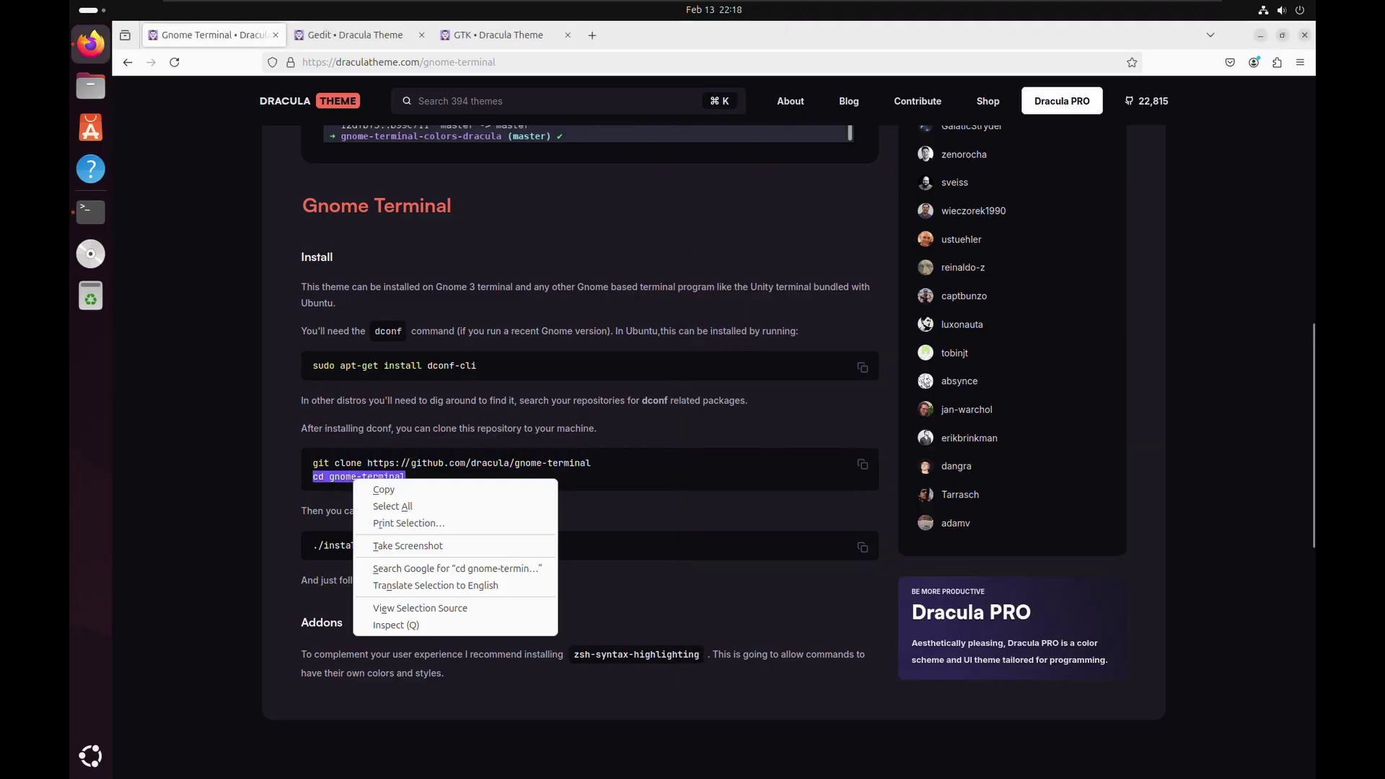
pyautogui.click(379, 488)
pyautogui.hotkey('alt', 'Tab')
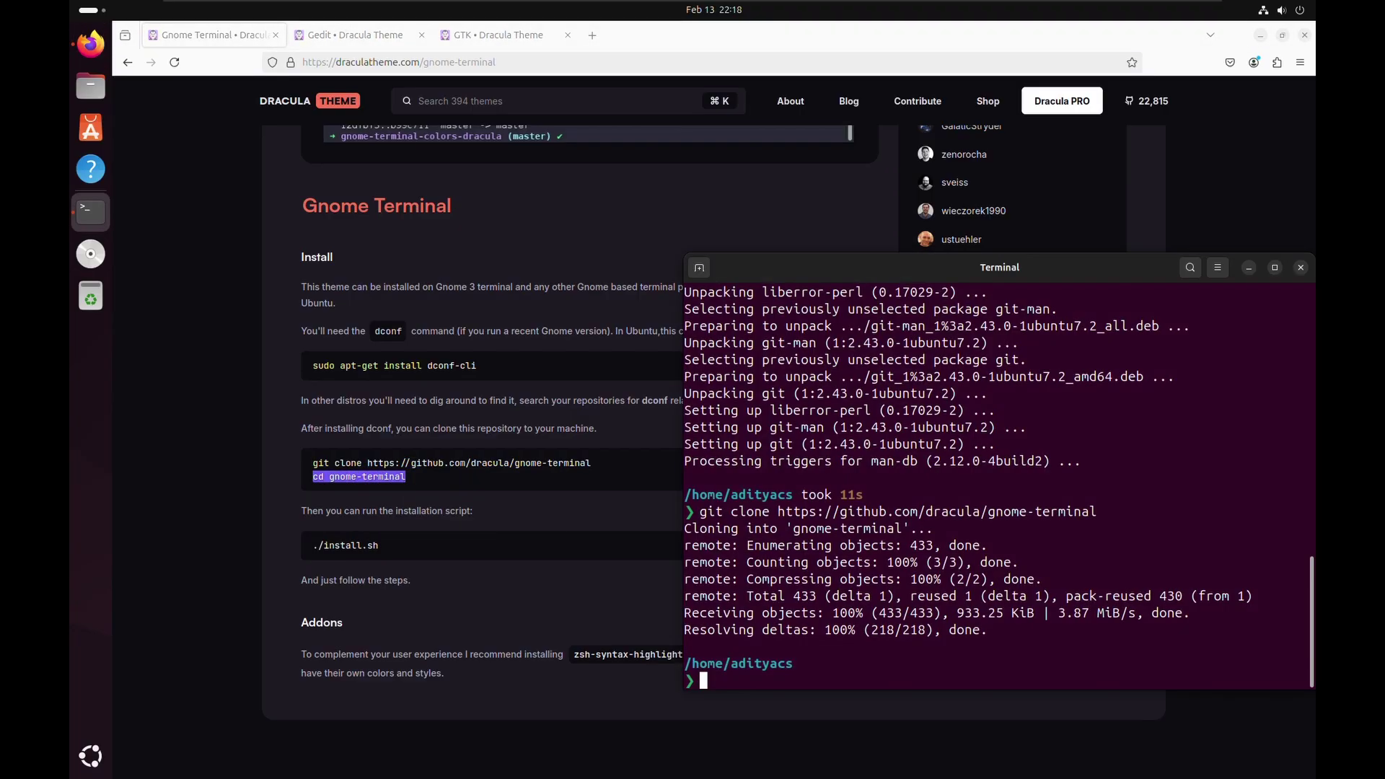
pyautogui.rightClick(711, 677)
pyautogui.click(758, 578)
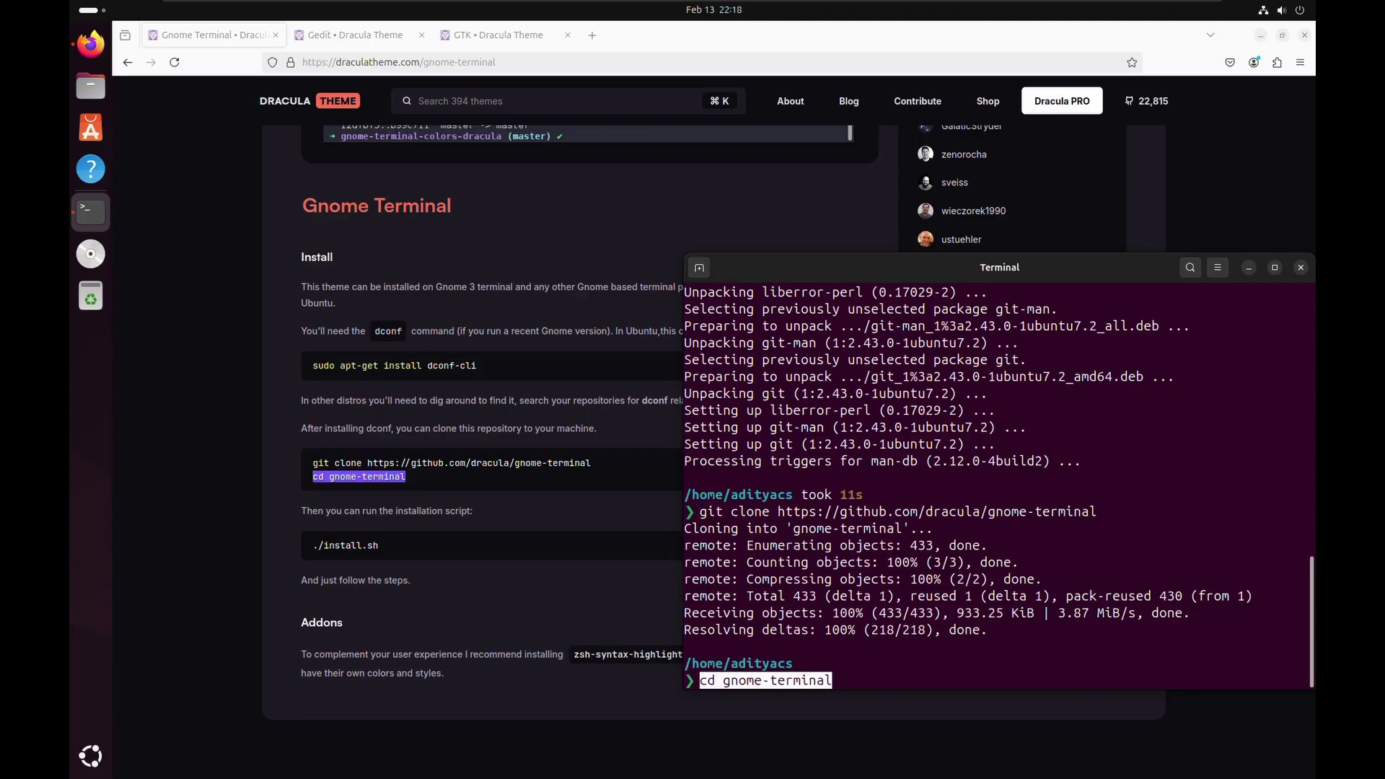
pyautogui.press('Return')
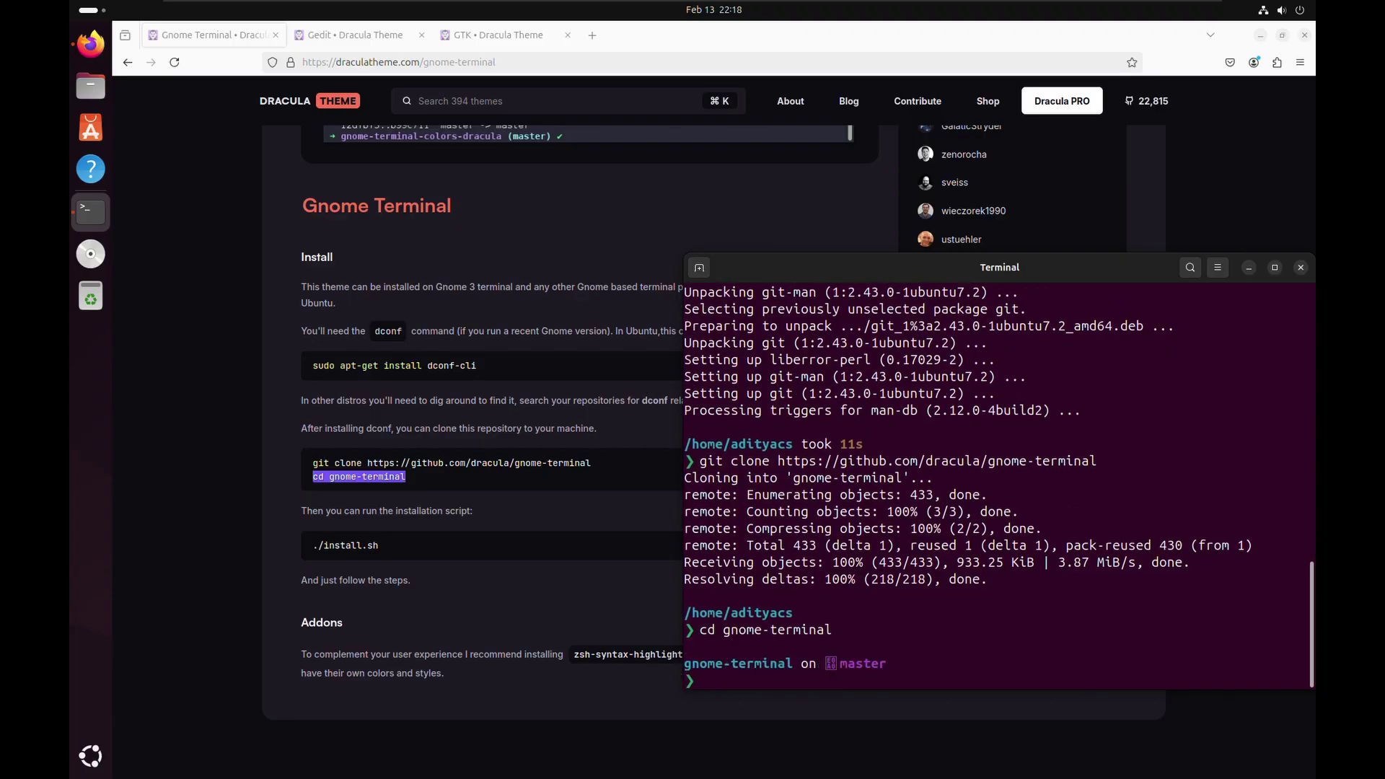
pyautogui.hotkey('alt', 'Tab')
# Step: Copy the ./install.sh command from the Dracula page and run it in the terminal
pyautogui.moveTo(379, 546); pyautogui.dragTo(318, 545)
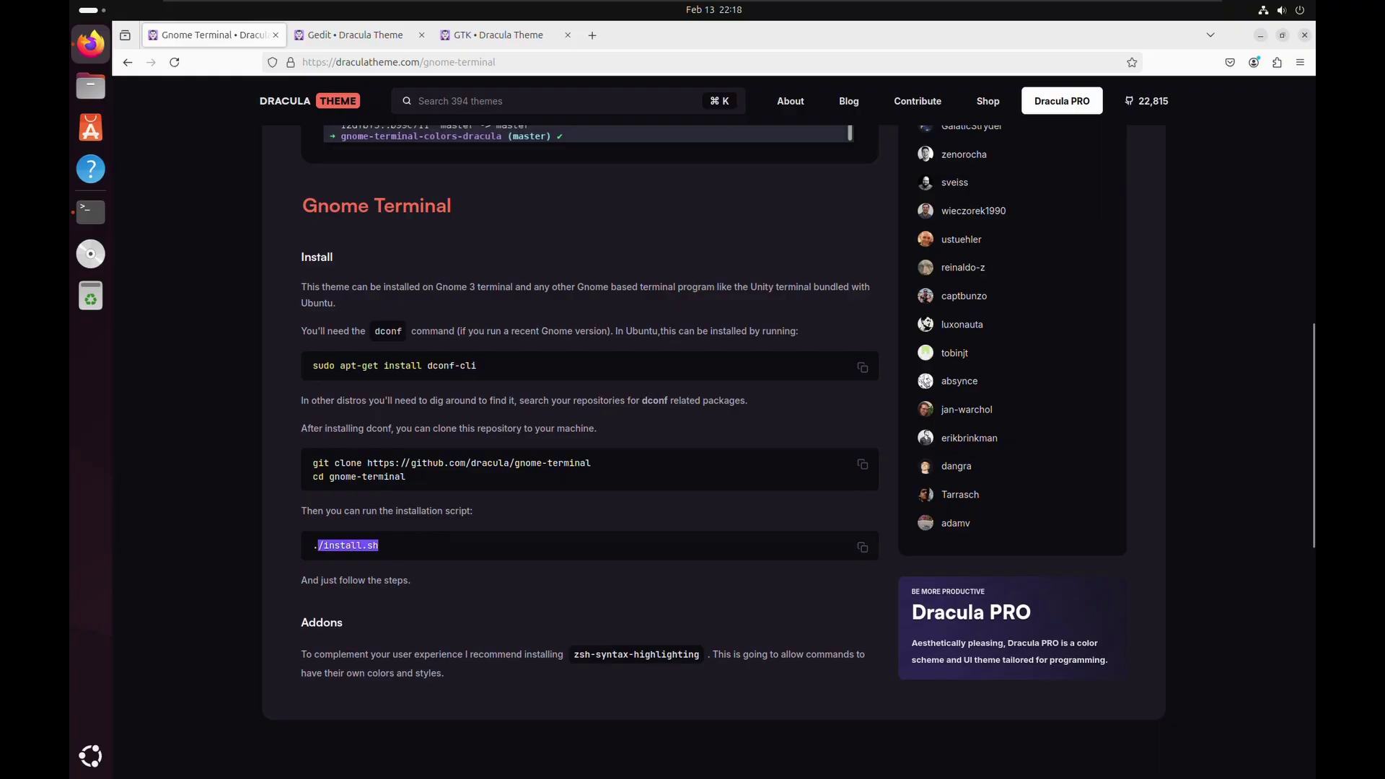
pyautogui.moveTo(378, 546); pyautogui.dragTo(313, 546)
pyautogui.rightClick(339, 546)
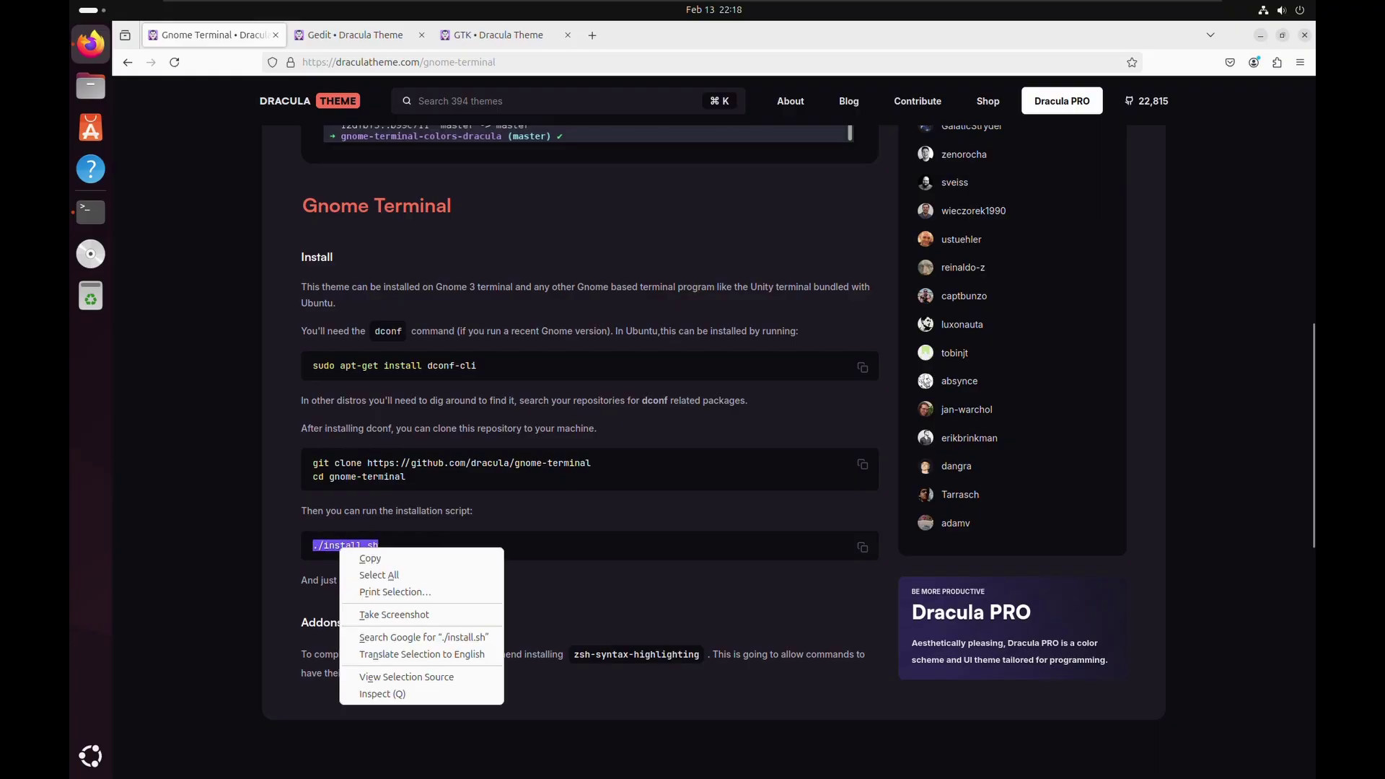
pyautogui.click(371, 559)
pyautogui.hotkey('alt', 'Tab')
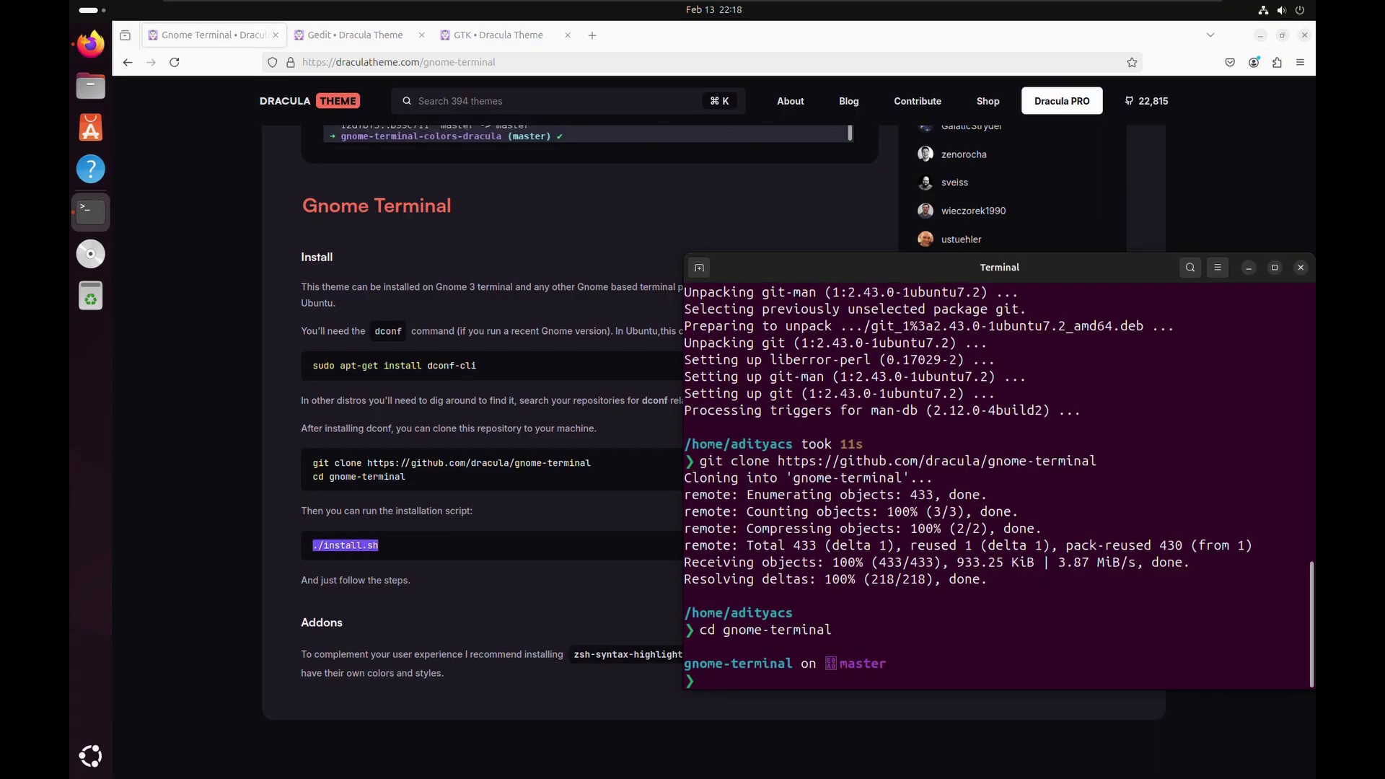
pyautogui.rightClick(723, 680)
pyautogui.click(758, 580)
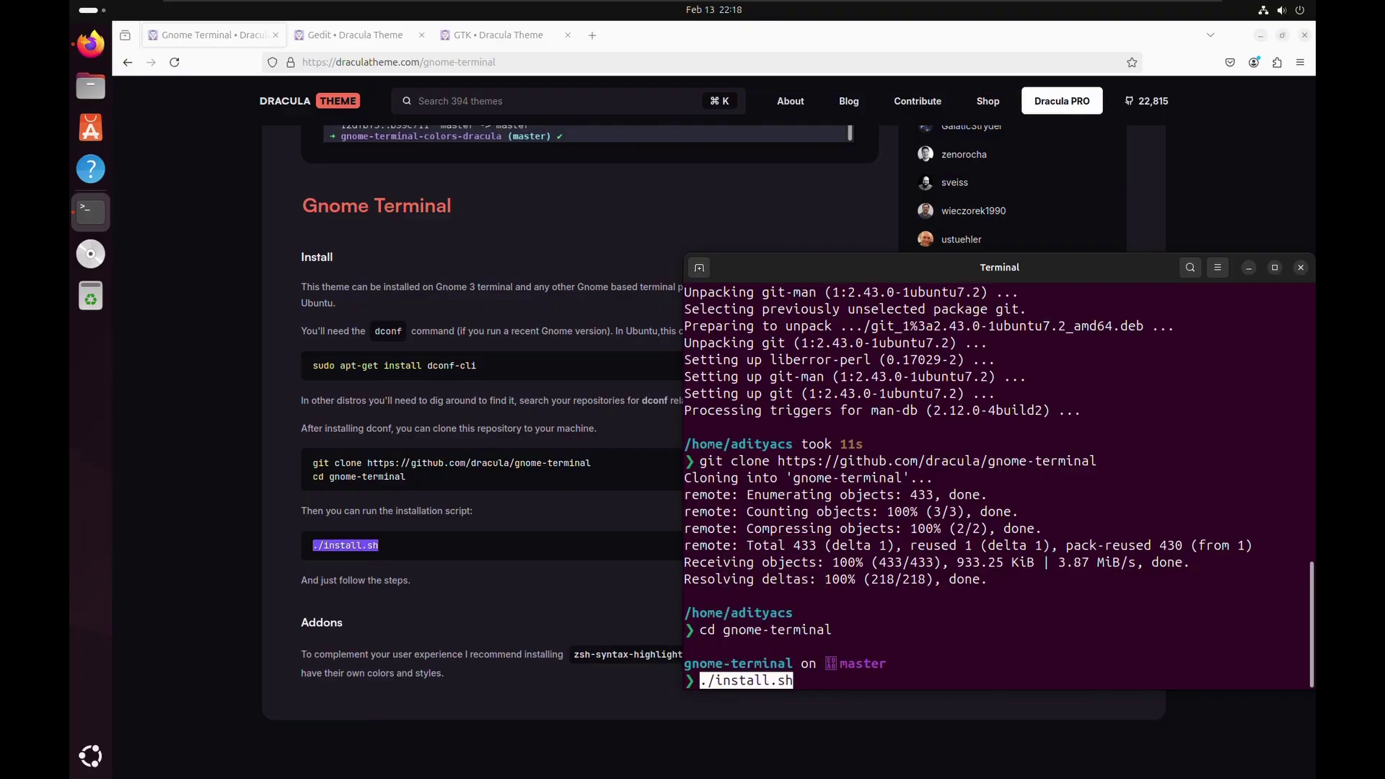
pyautogui.press('Return')
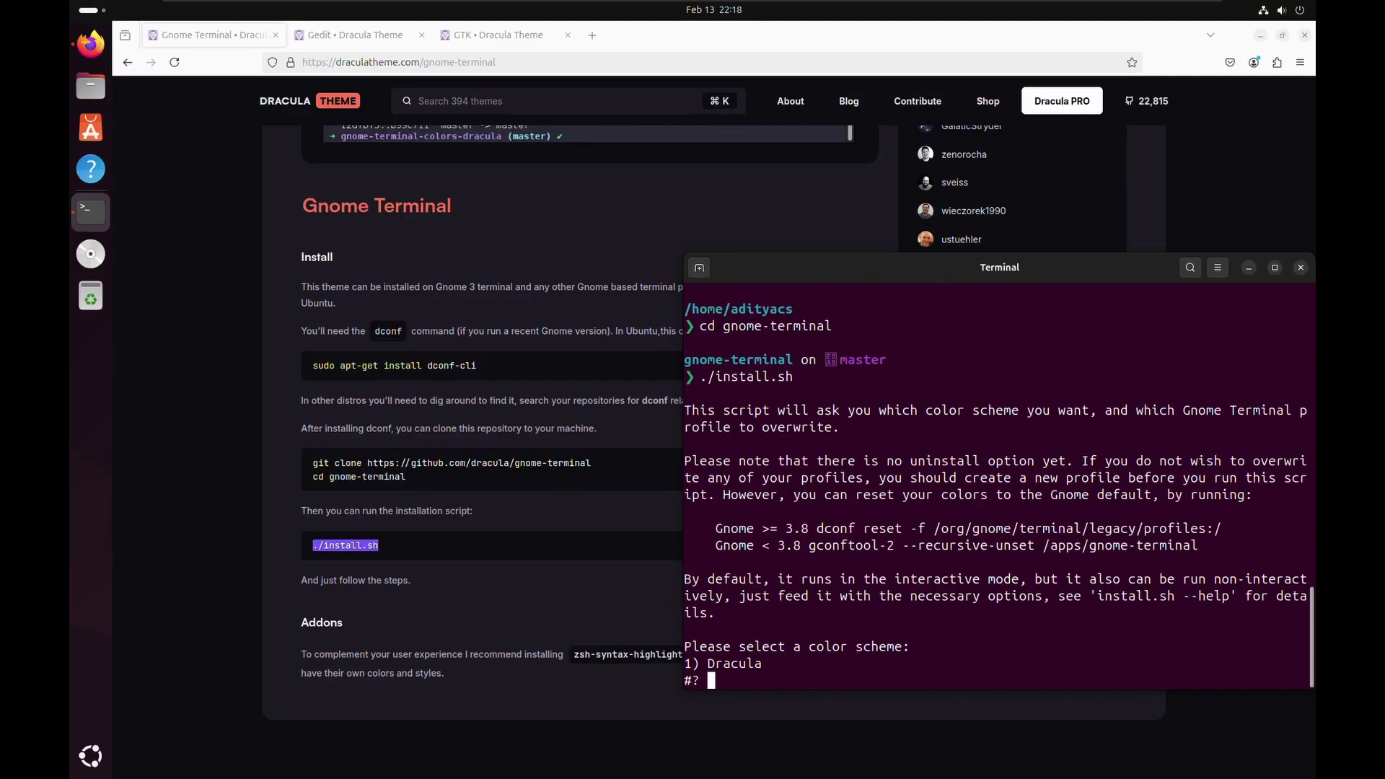
# Step: Answer the prompts: Dracula scheme, new Default profile, overwrite it, and decline dircolors
pyautogui.press('super+Up')
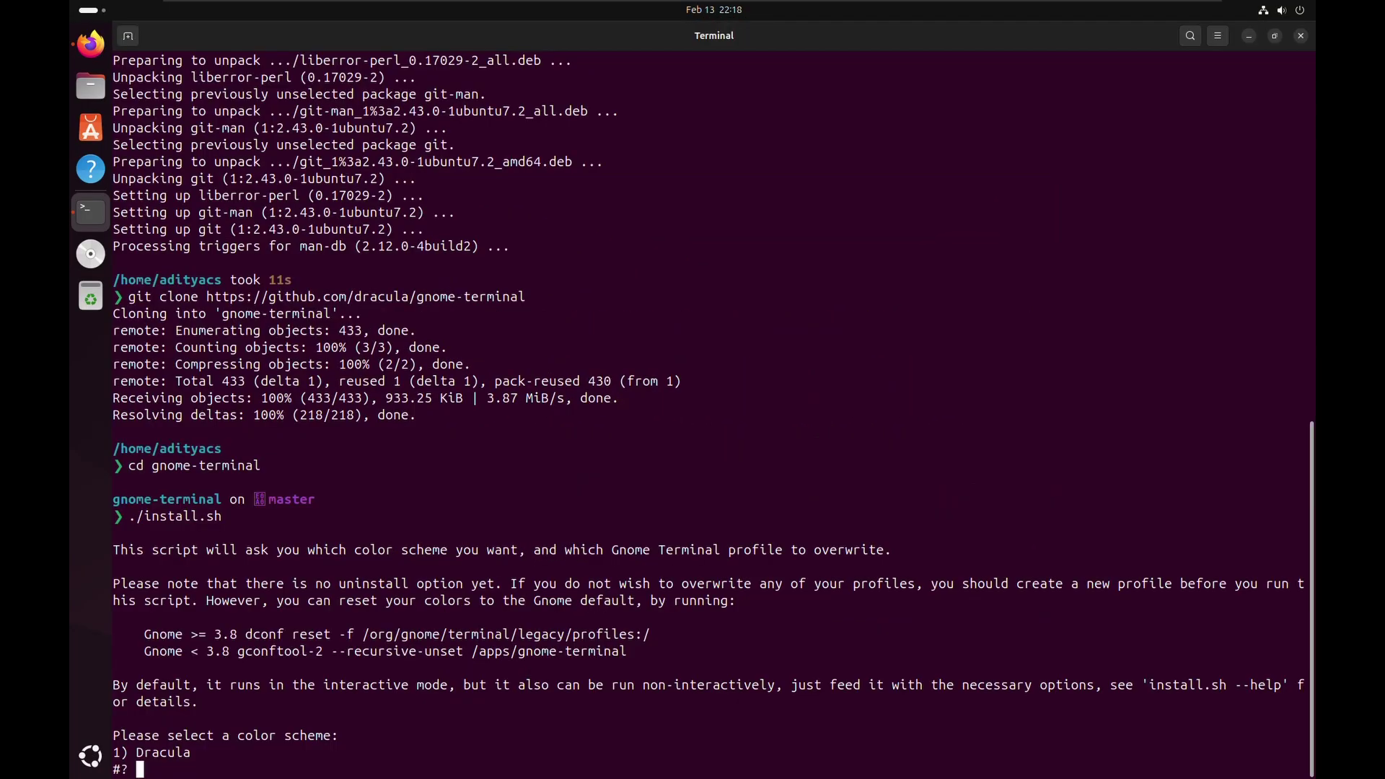
pyautogui.press('super+Down')
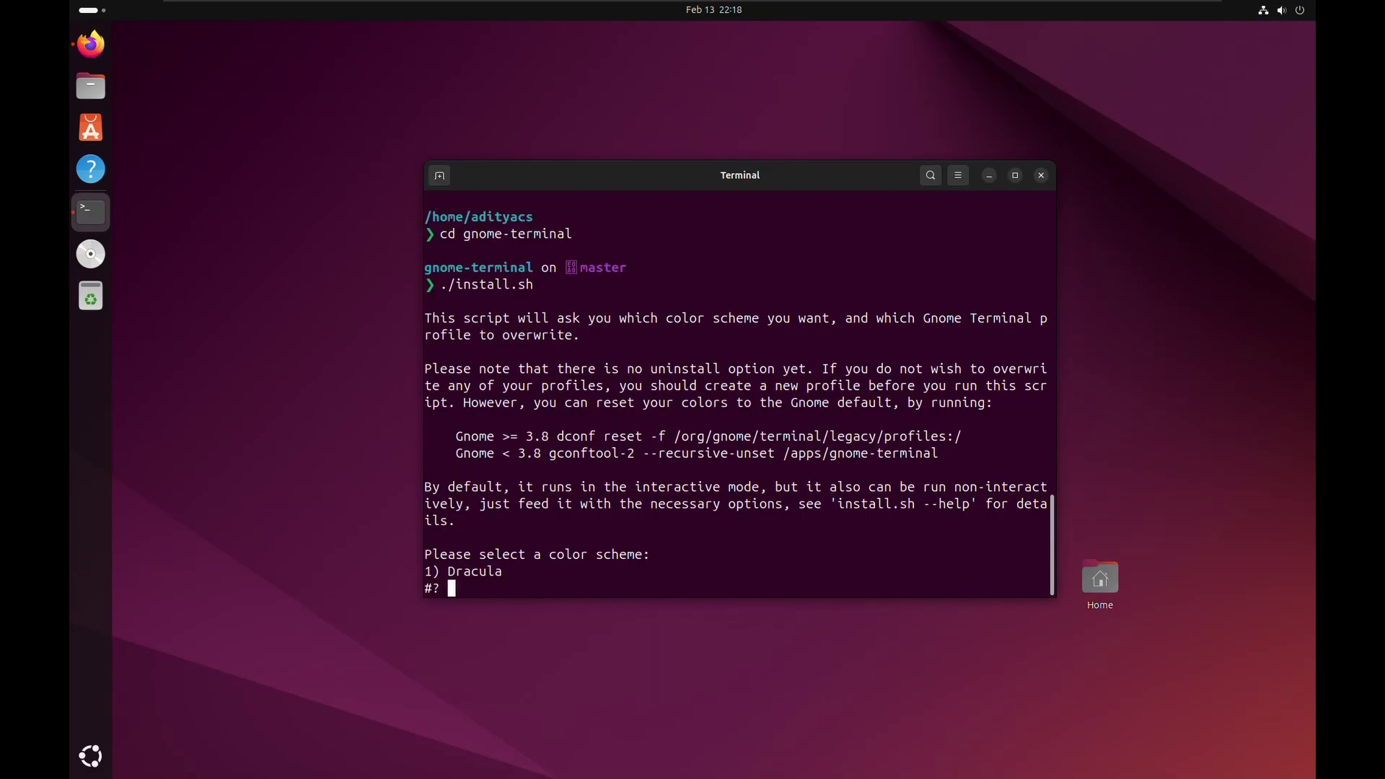
pyautogui.write('1')
pyautogui.press('Return')
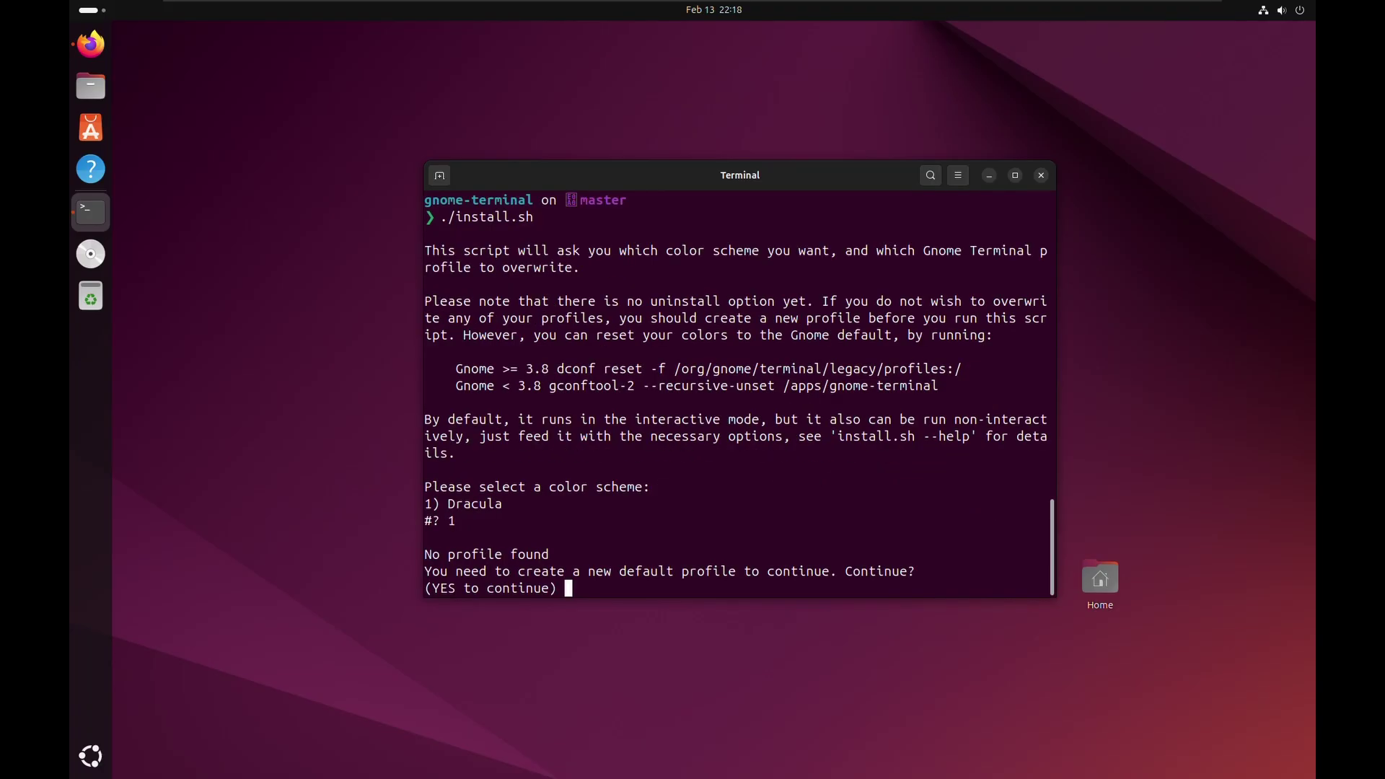
pyautogui.write('yes')
pyautogui.press('Return')
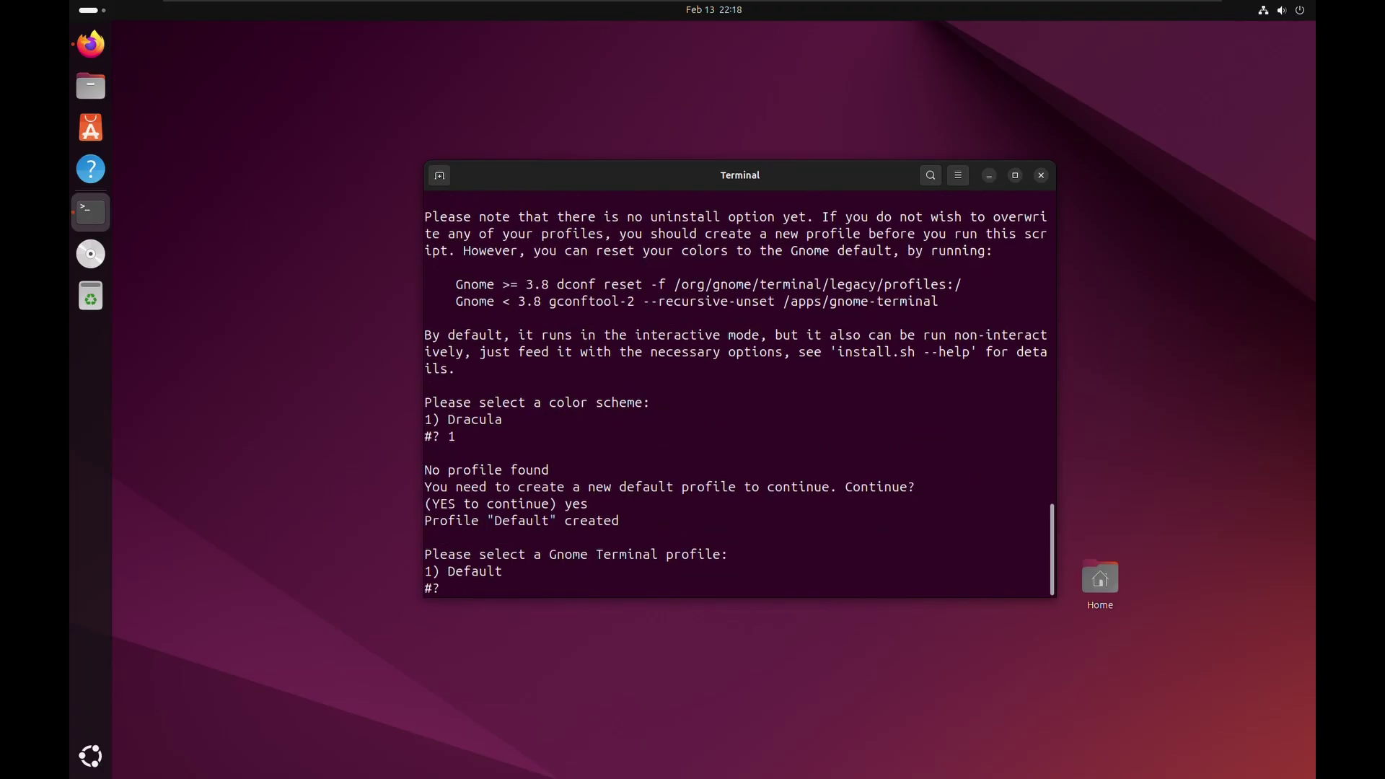
pyautogui.write('1')
pyautogui.press('Return')
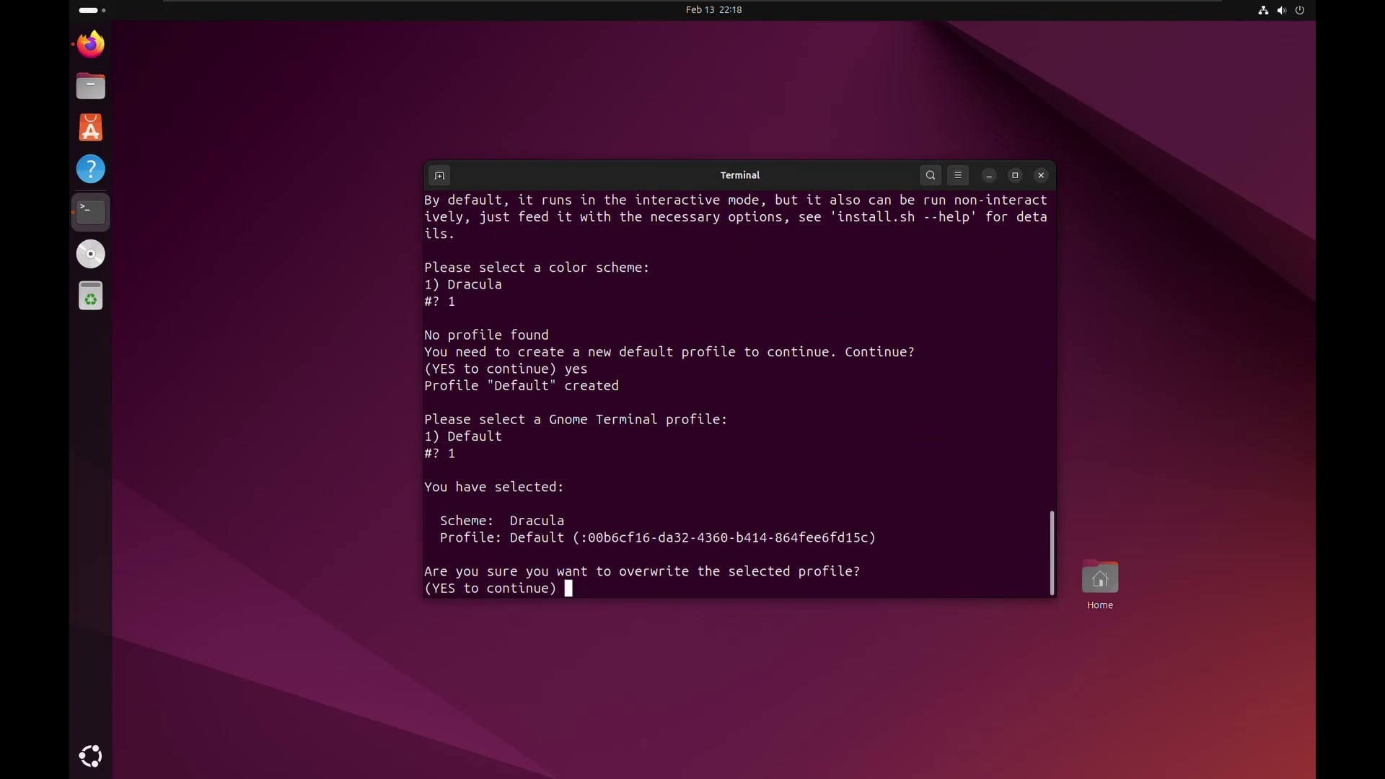
pyautogui.write('yes')
pyautogui.press('Return')
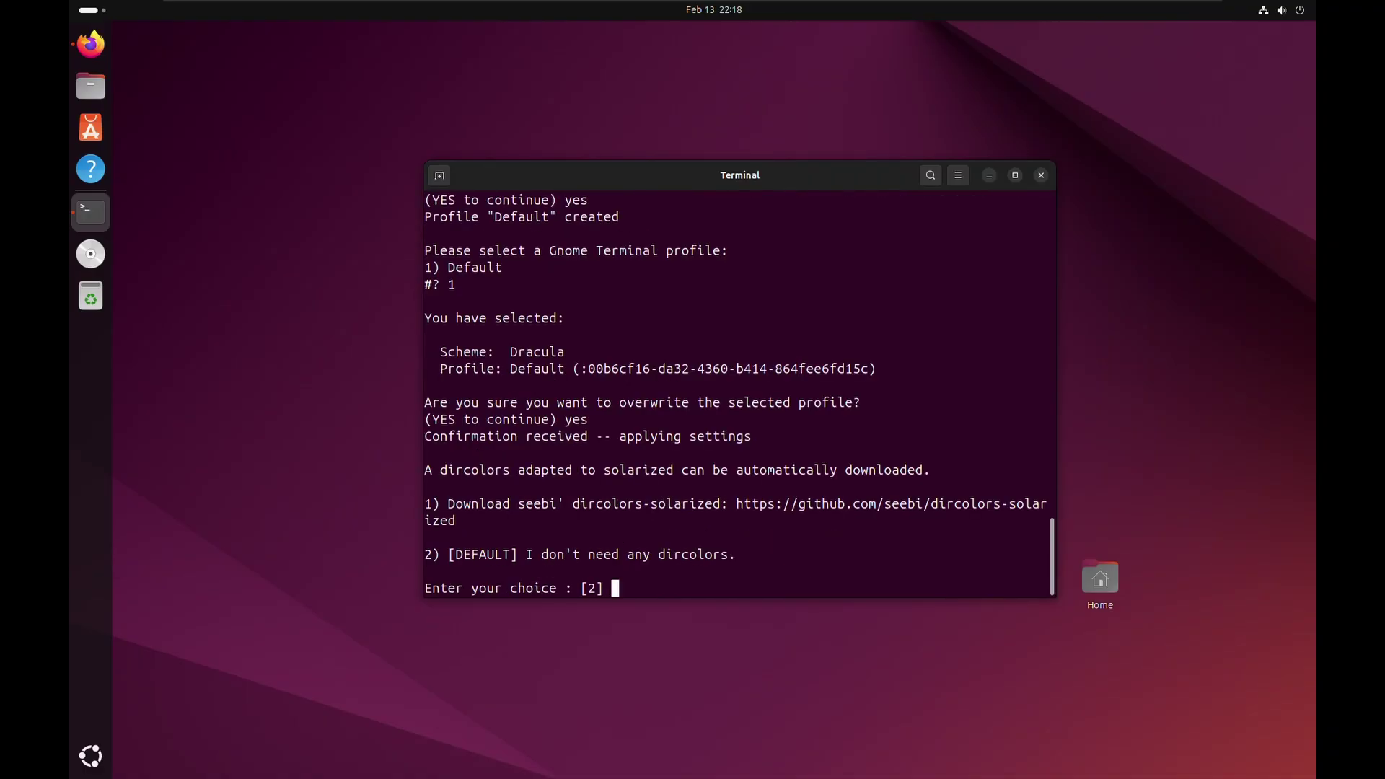
pyautogui.write('2')
pyautogui.press('Return')
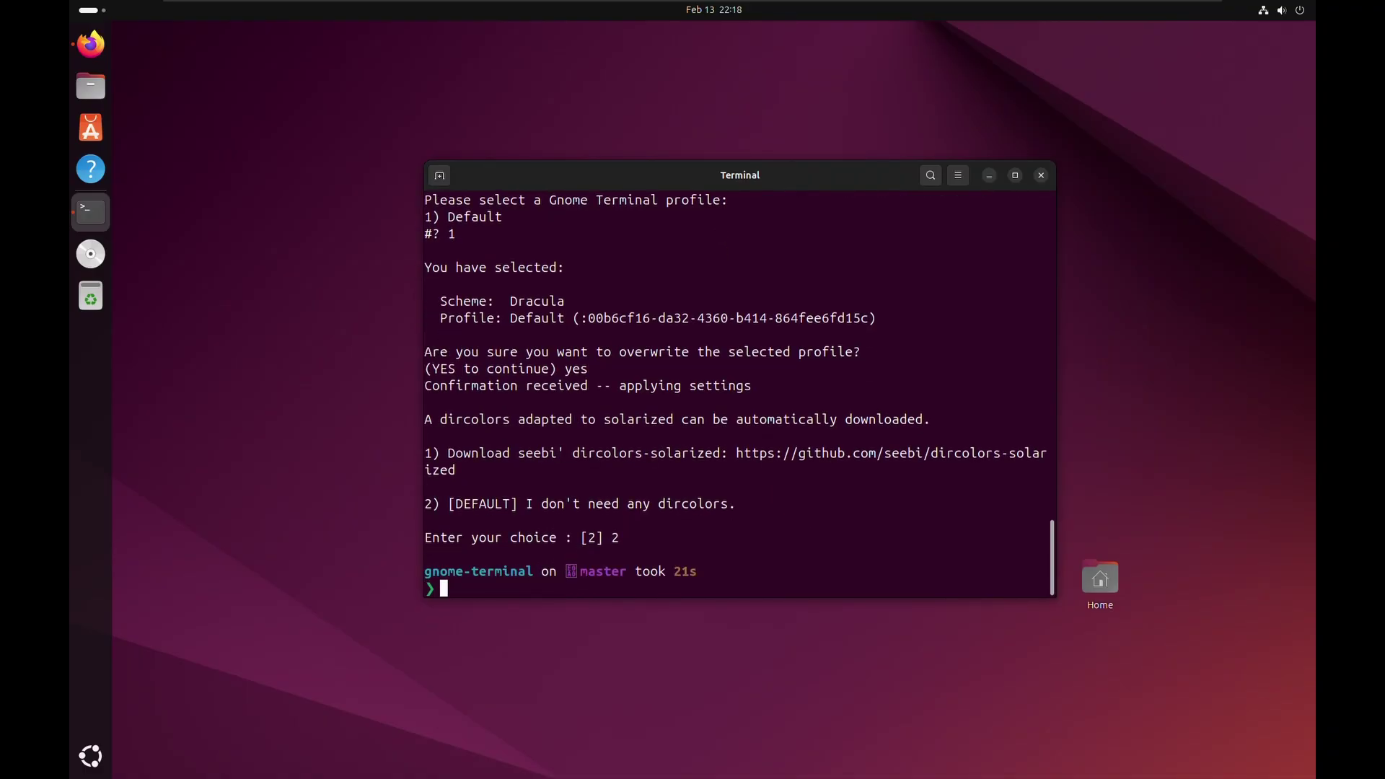
# Step: Reopen the terminal, run cd .. and ls in /home, then try entering Downloads
pyautogui.hotkey('ctrl', 'd')
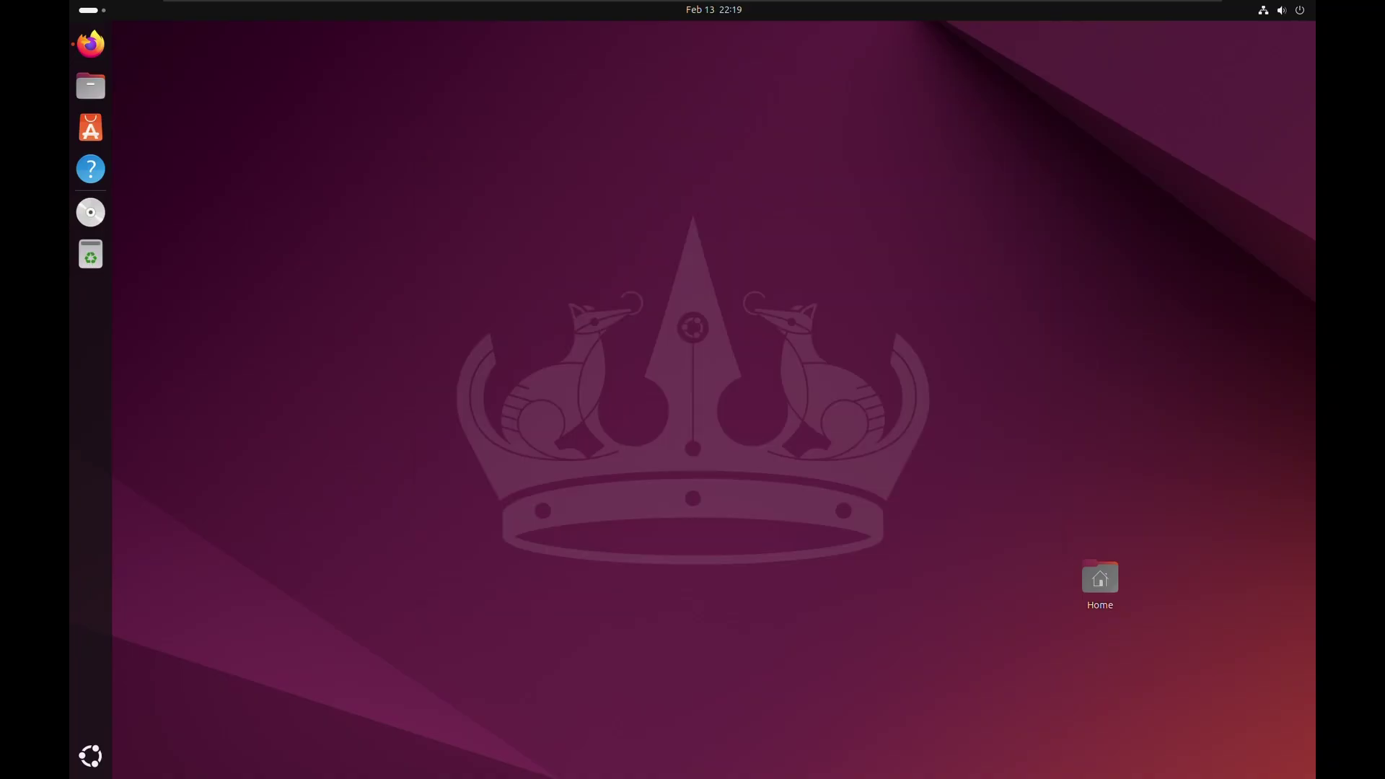
pyautogui.hotkey('ctrl', 'alt', 't')
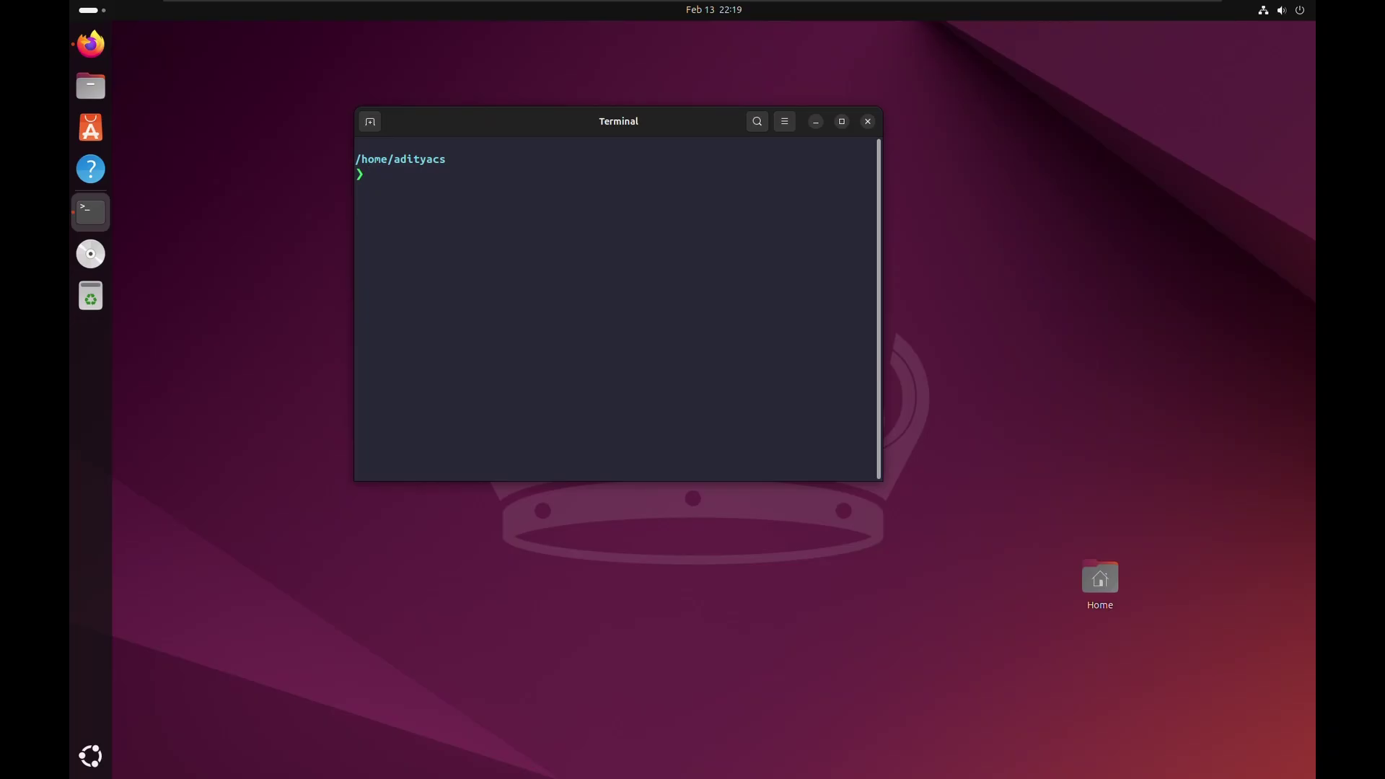
pyautogui.write('cd ..')
pyautogui.press('Return')
pyautogui.write('cd')
pyautogui.press('BackSpace')
pyautogui.press('BackSpace')
pyautogui.press('BackSpace')
pyautogui.write('ls')
pyautogui.press('Return')
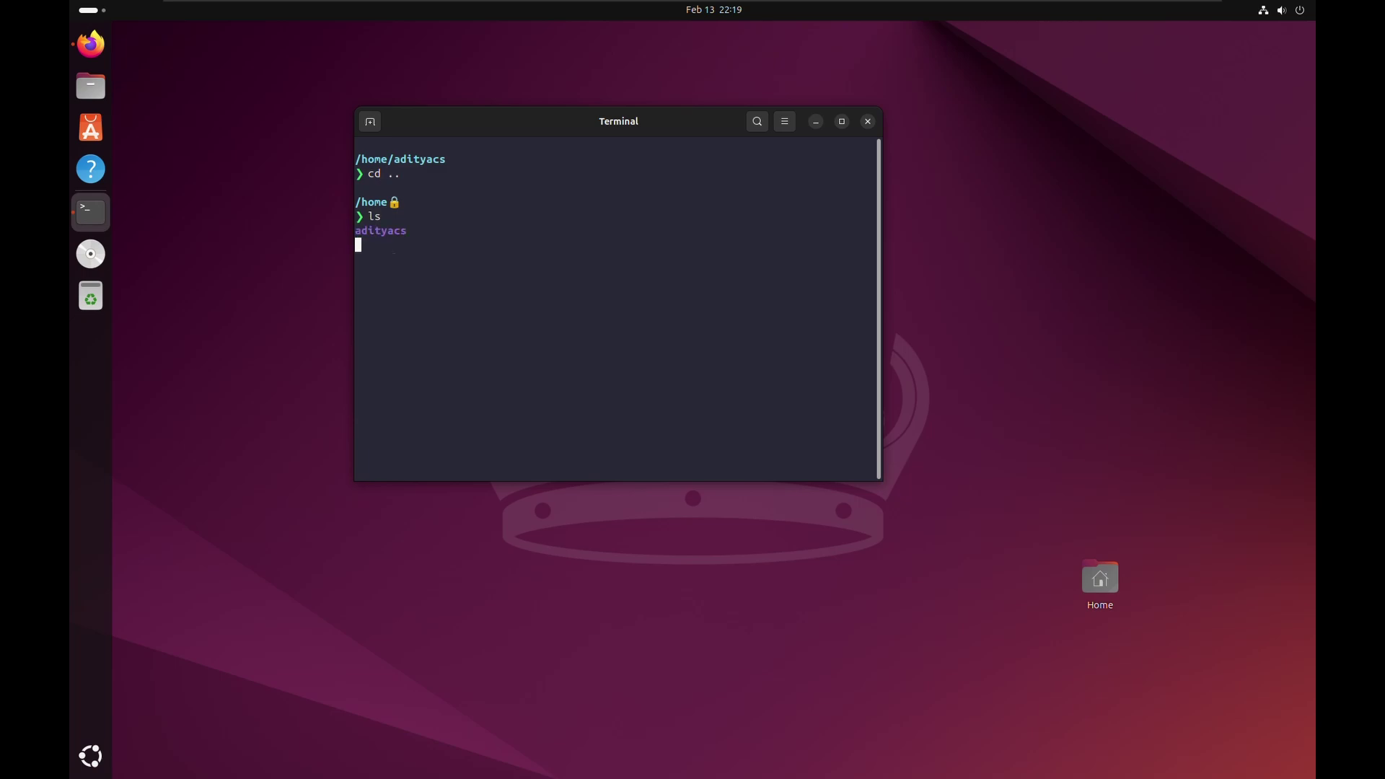
pyautogui.write('cd Downloads')
pyautogui.press('Return')
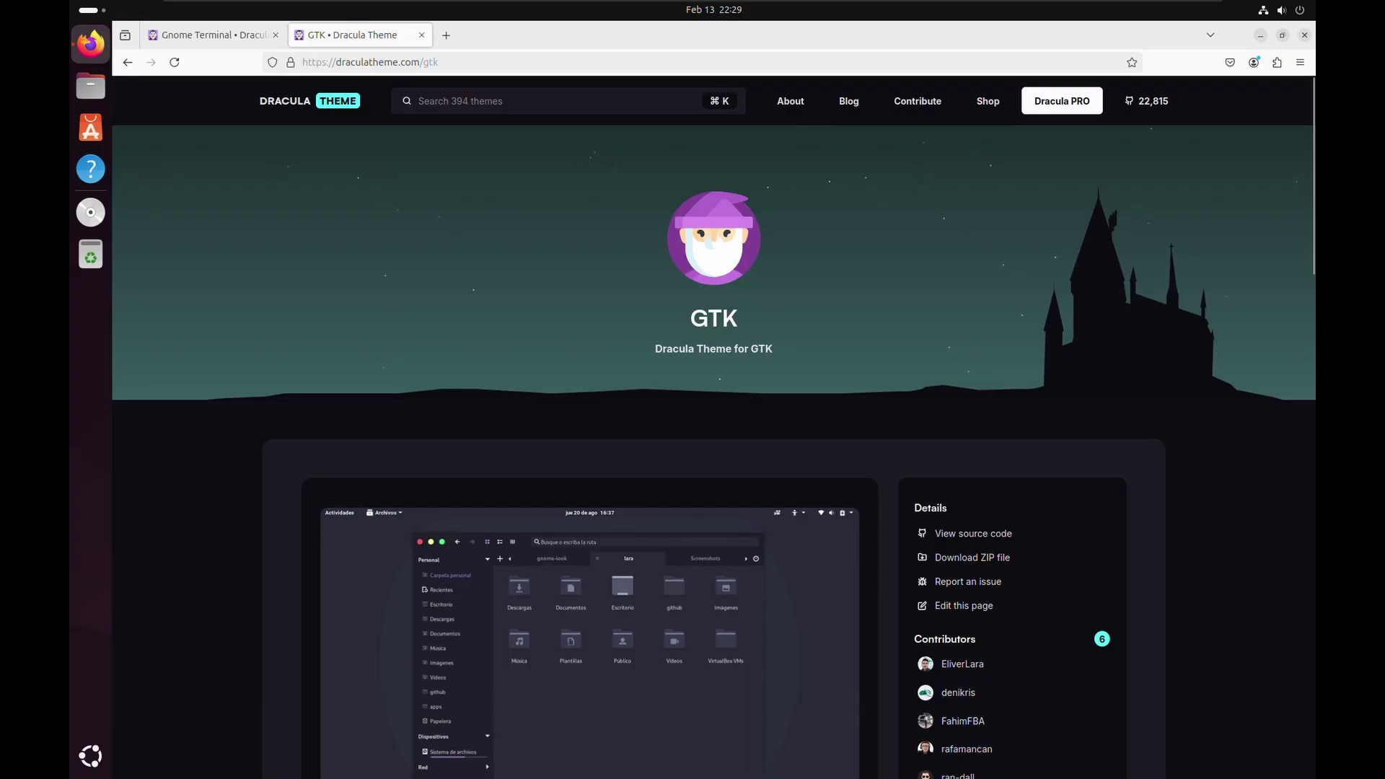
pyautogui.scroll(-2, 714, 433)
pyautogui.scroll(-3, 713, 433)
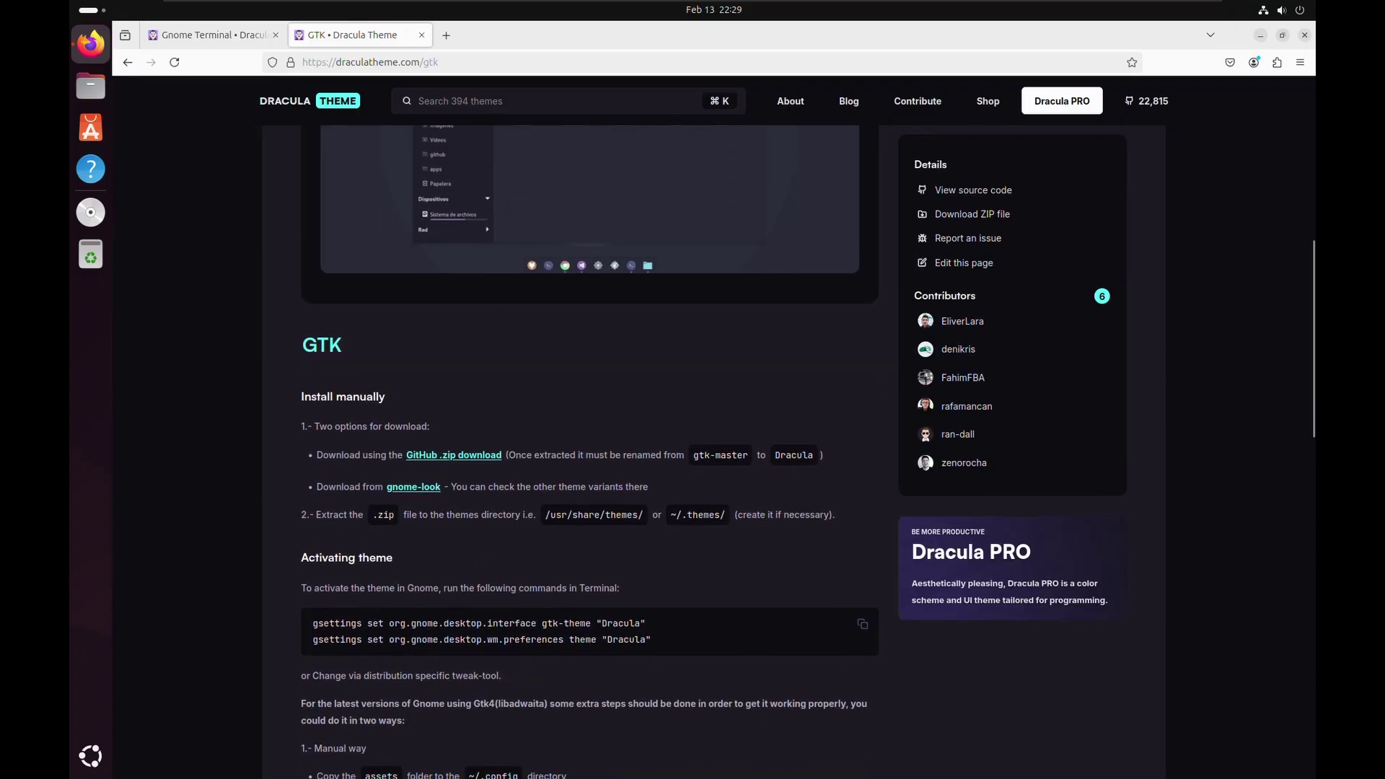
pyautogui.scroll(-1, 713, 433)
pyautogui.scroll(-2, 714, 433)
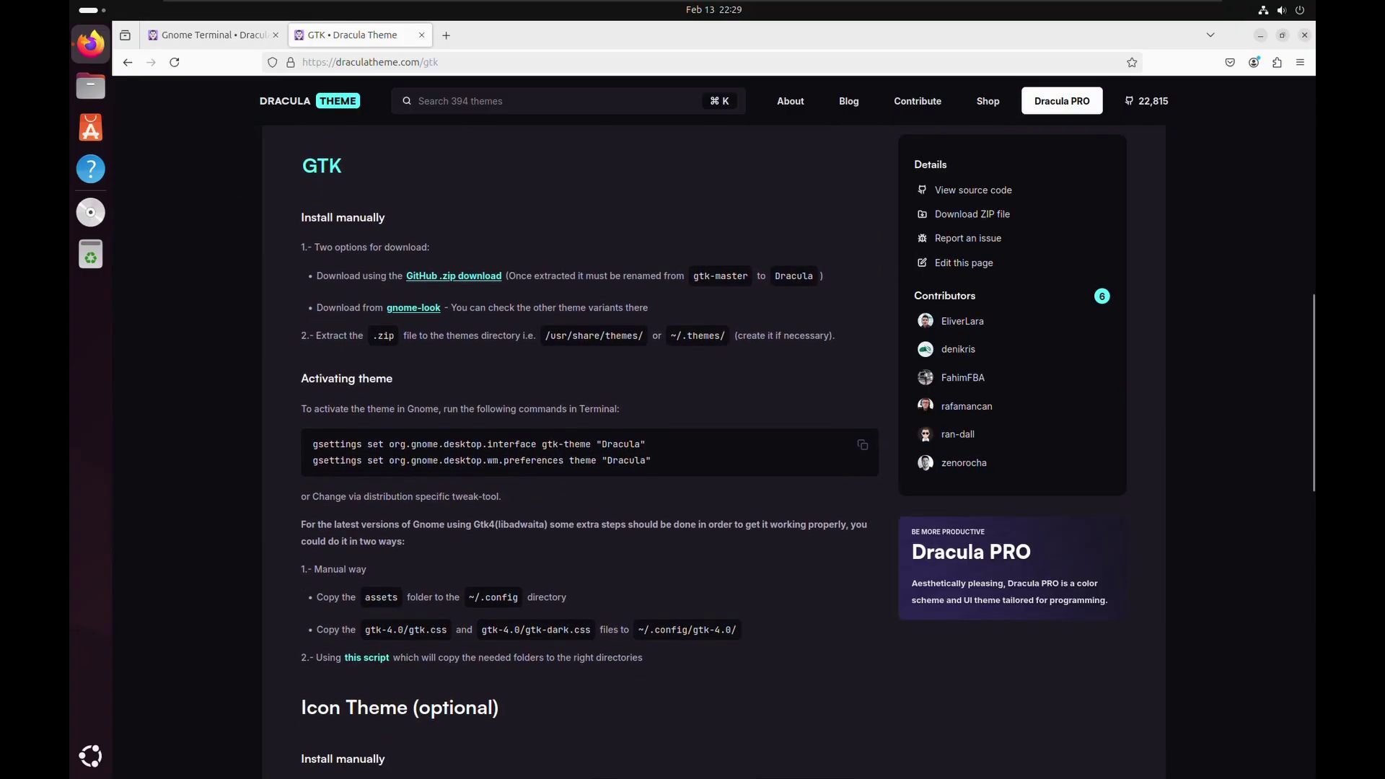
# Step: Download gtk-master.zip from the GitHub .zip link under Install manually
pyautogui.click(454, 276)
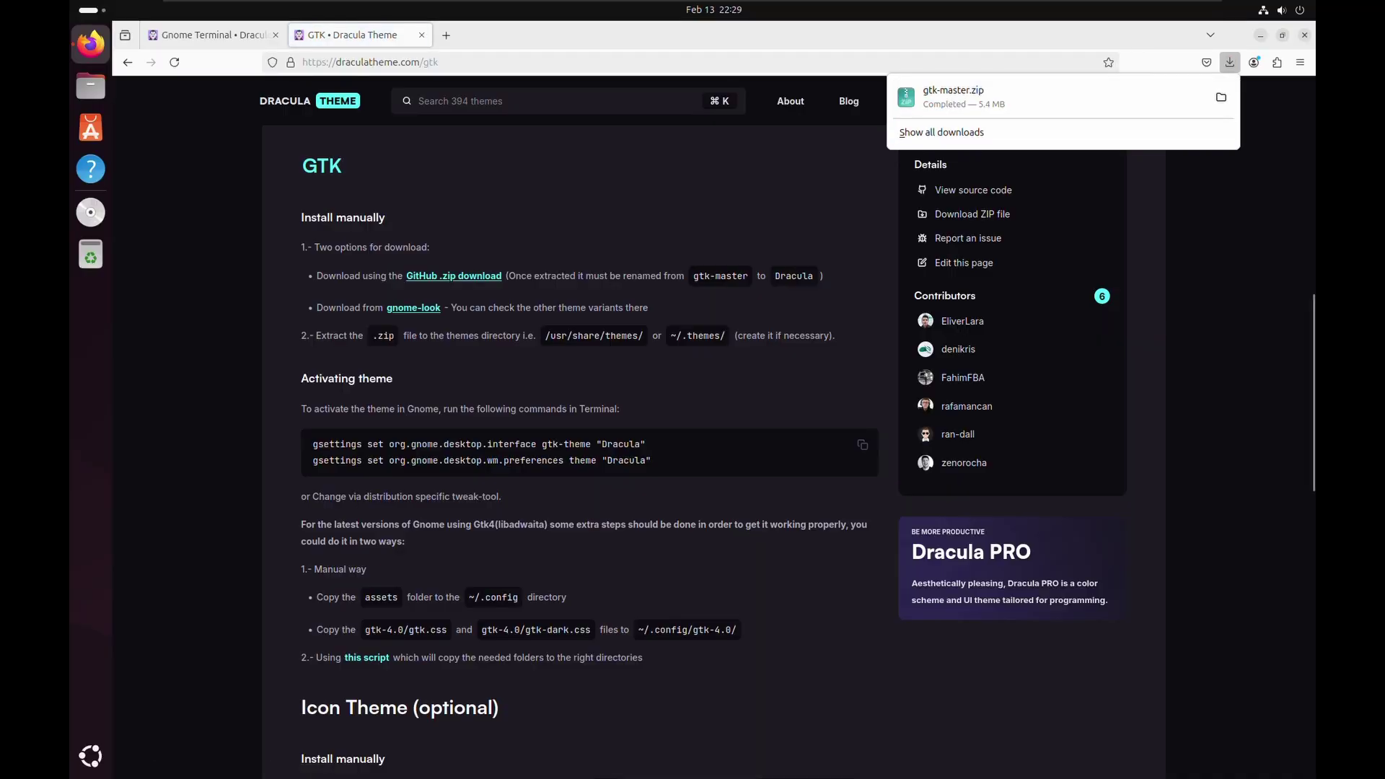
pyautogui.click(91, 86)
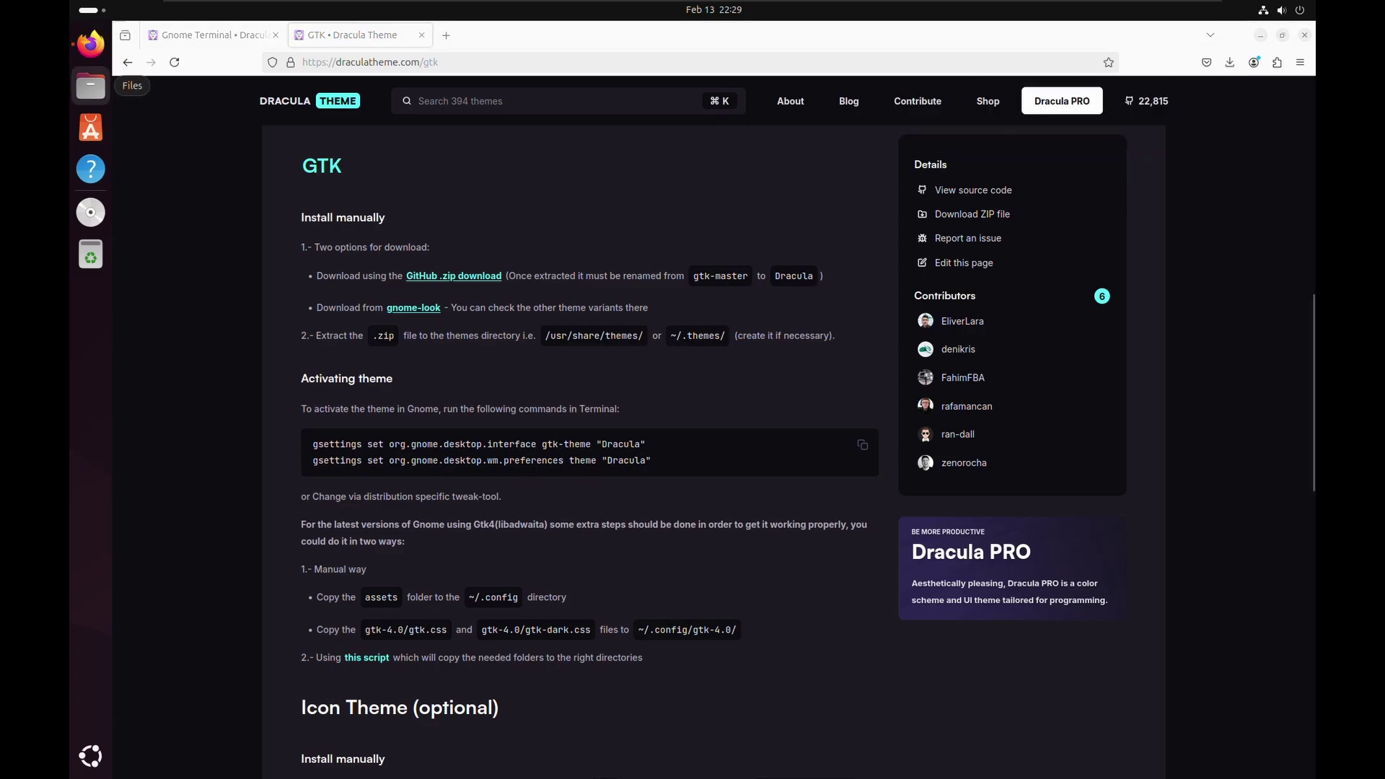
# Step: Extract gtk-master.zip in the Downloads folder into a gtk-master folder
pyautogui.click(197, 197)
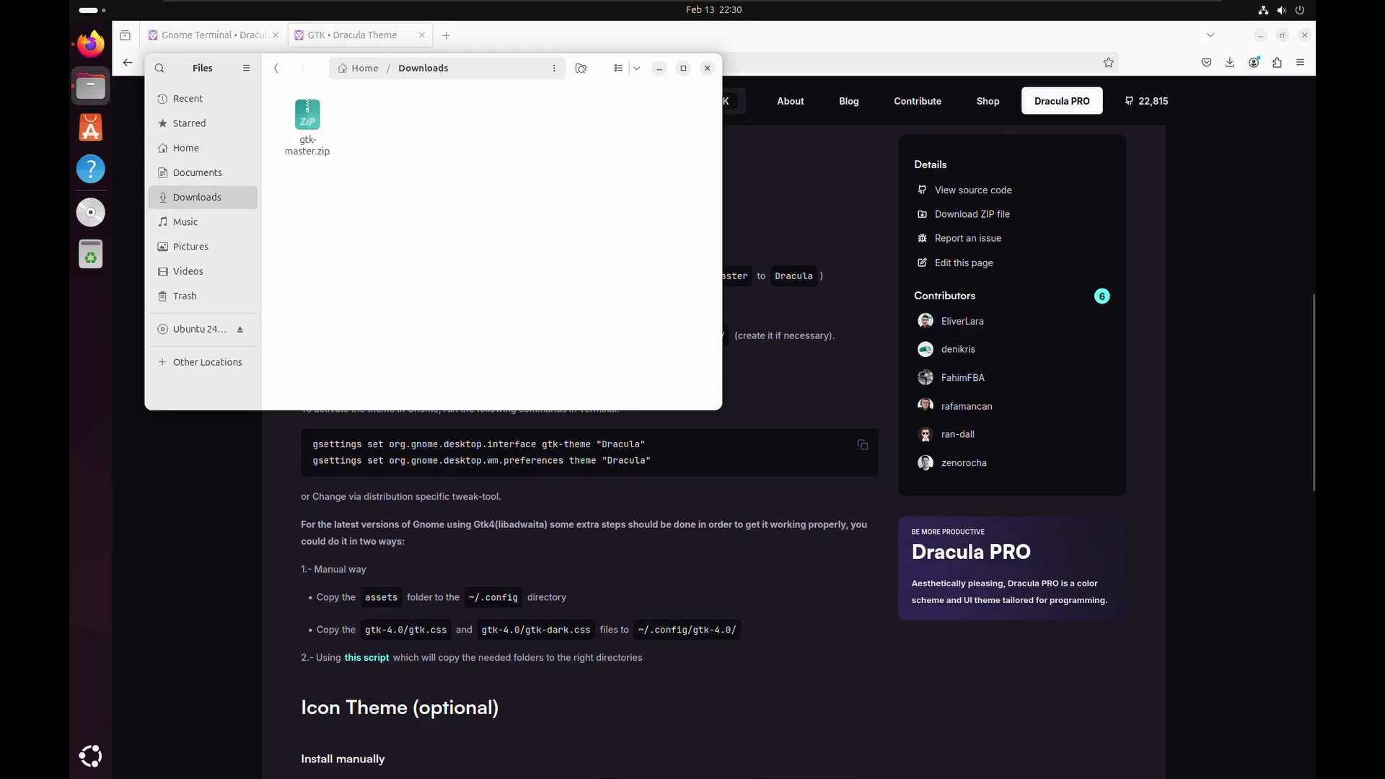
pyautogui.rightClick(313, 126)
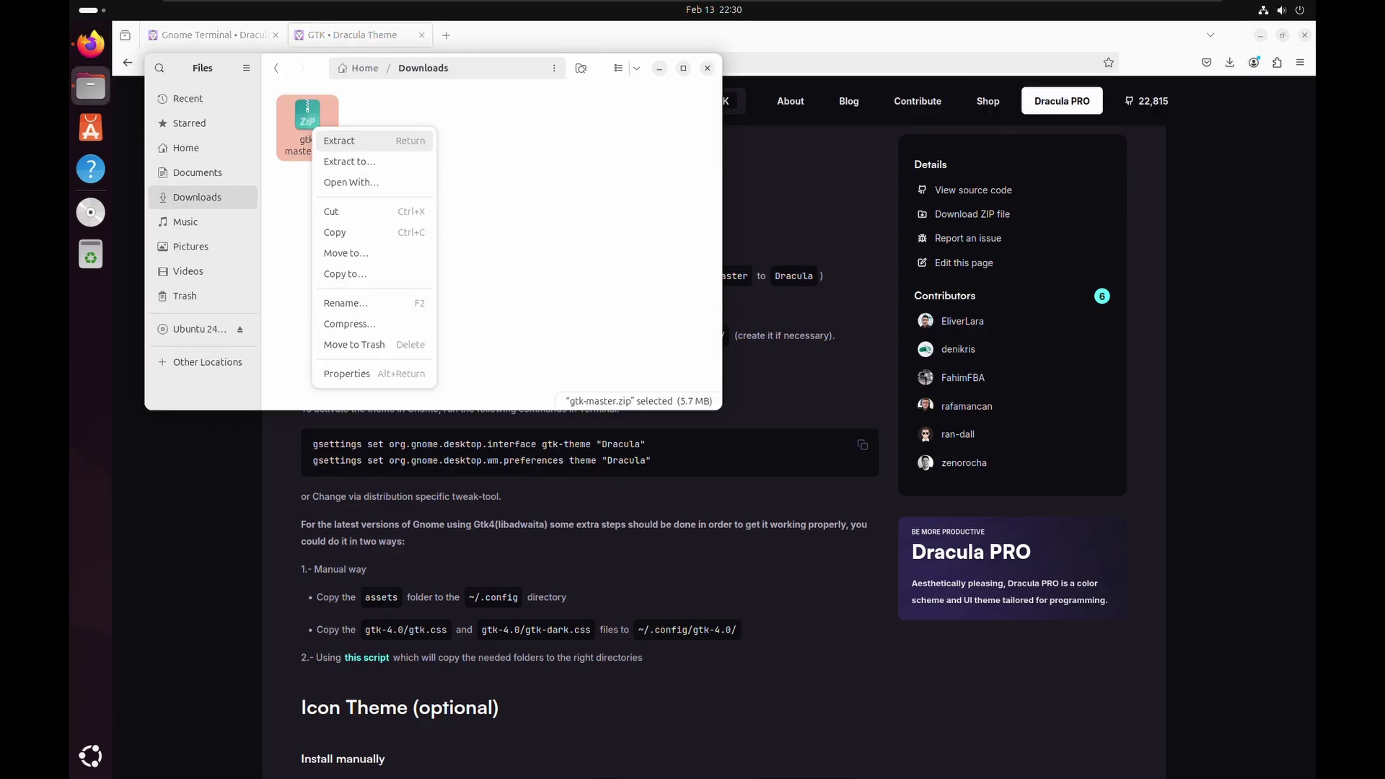
pyautogui.click(339, 141)
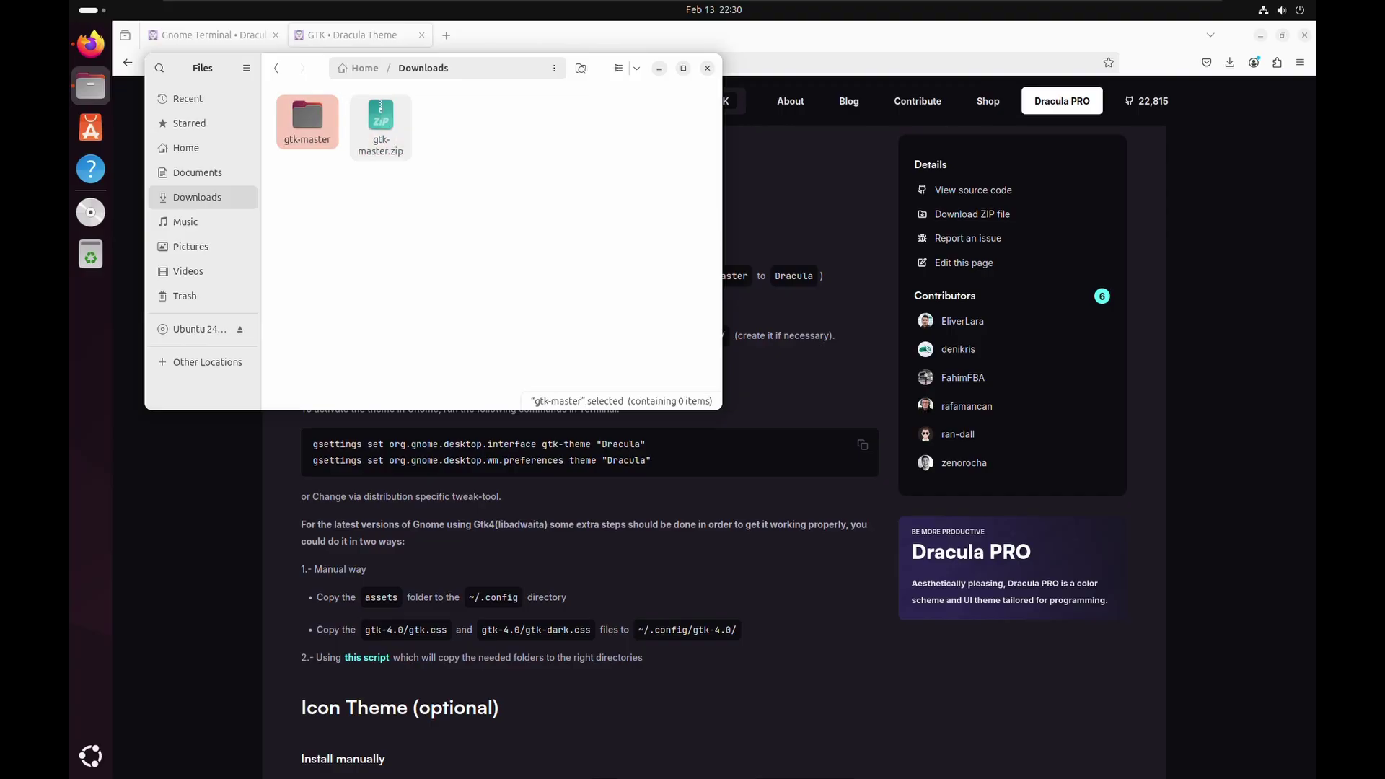
# Step: Copy the /usr/share/themes/ path from step 2 of the install instructions
pyautogui.hotkey('alt', 'Tab')
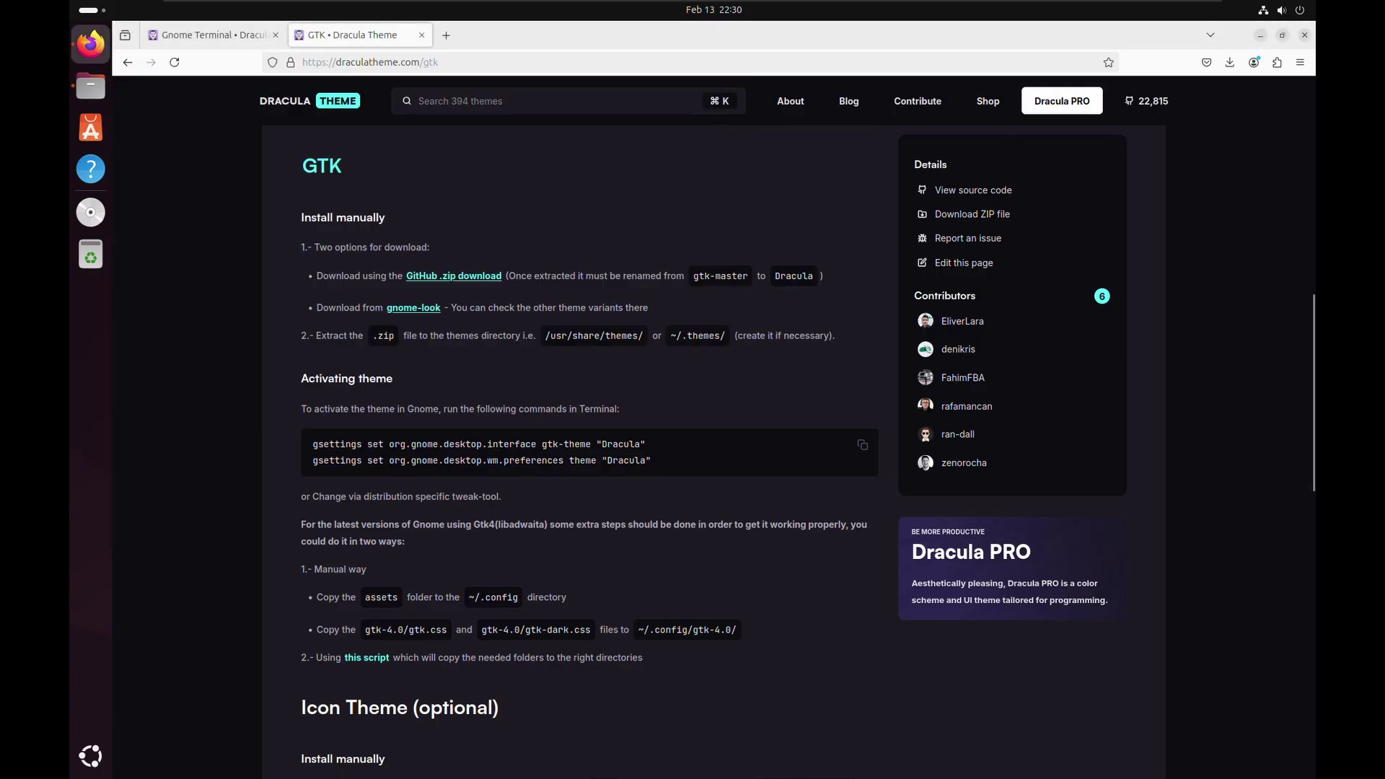
pyautogui.moveTo(645, 336); pyautogui.dragTo(544, 336)
pyautogui.rightClick(604, 339)
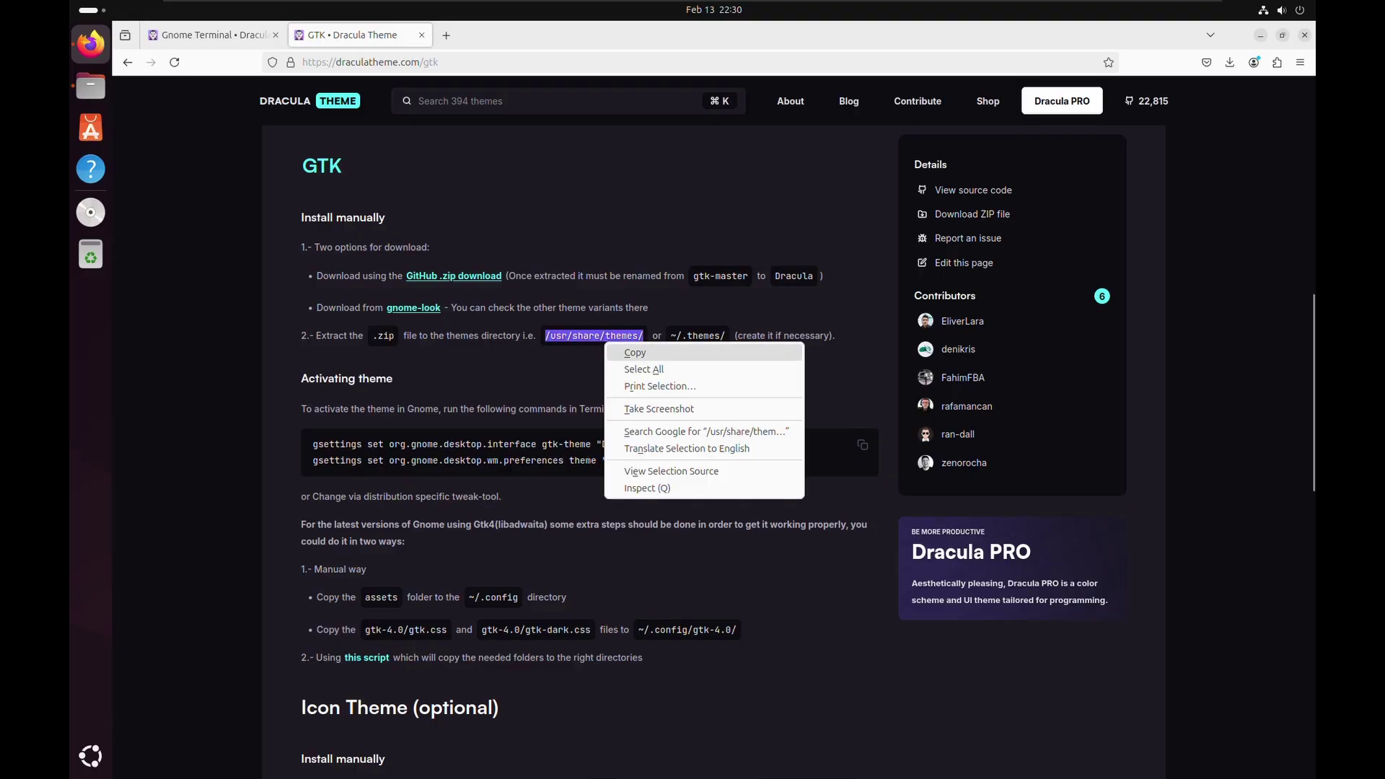
pyautogui.click(633, 352)
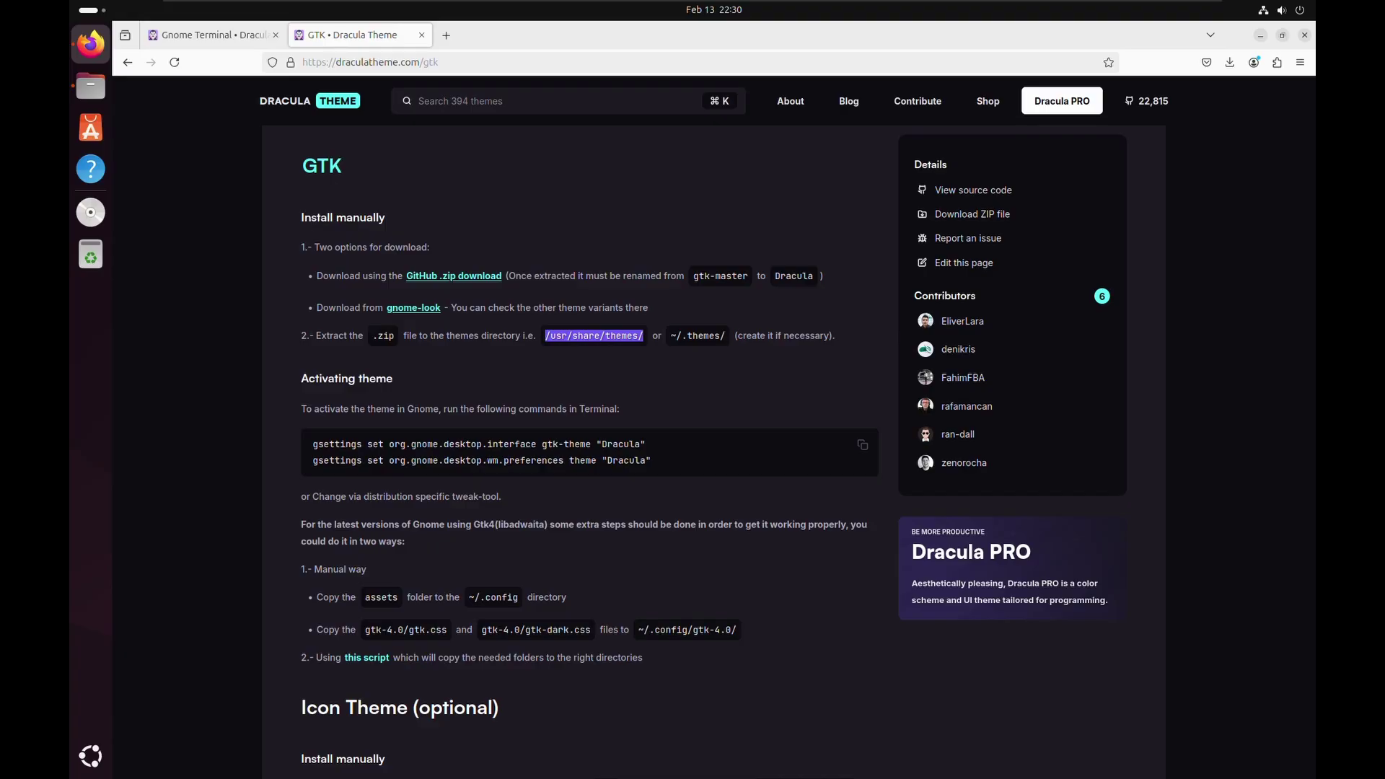
pyautogui.hotkey('ctrl', 'alt', 't')
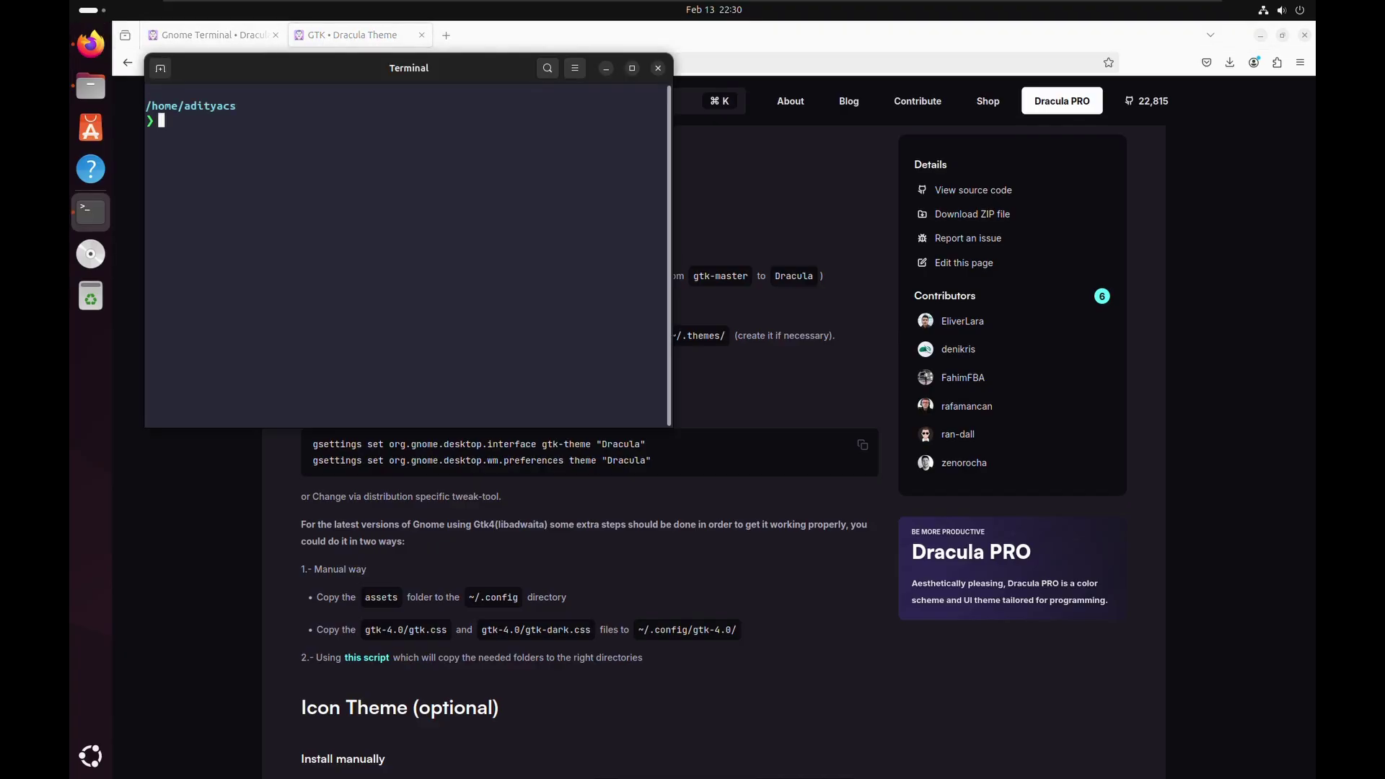
# Step: Enlarge the terminal text, change into Downloads after a typo, and list its contents
pyautogui.hotkey('ctrl', '+')
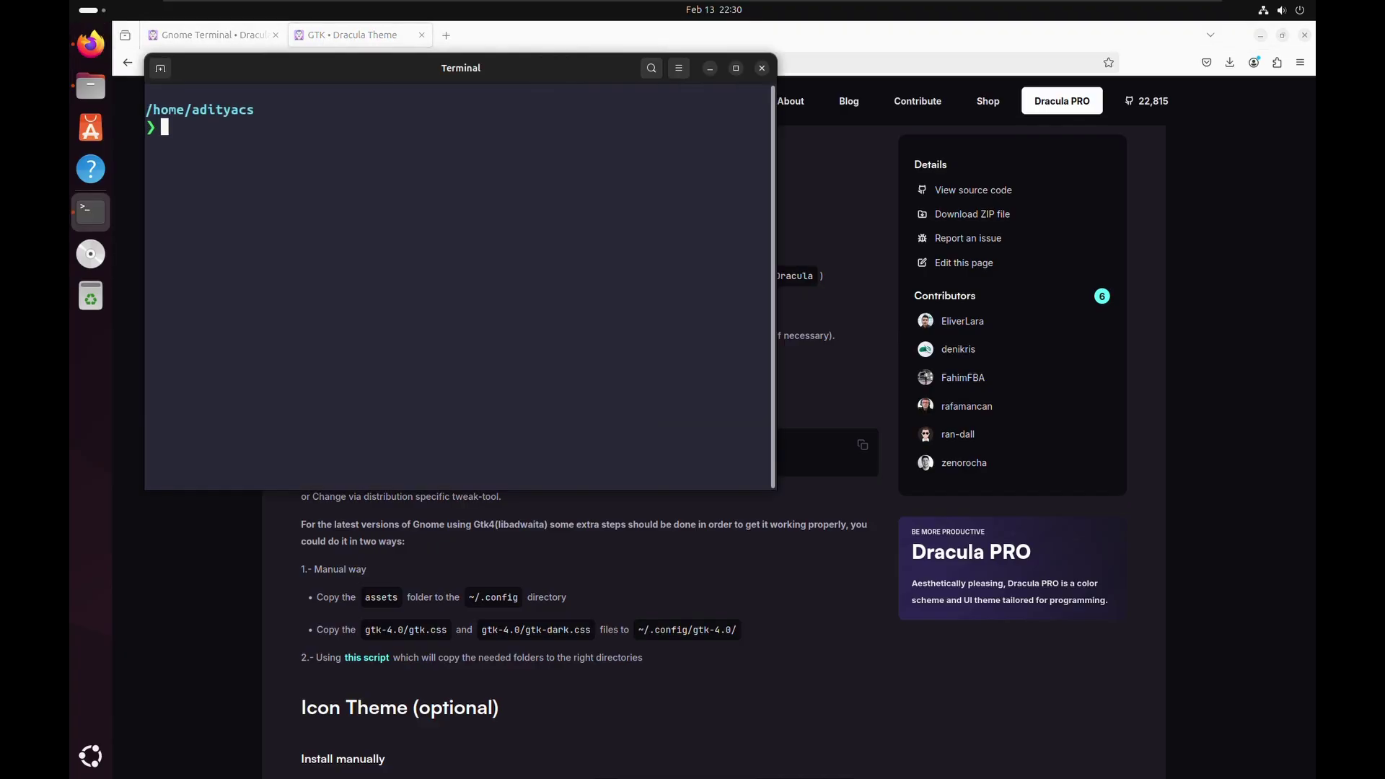
pyautogui.hotkey('ctrl', '+')
pyautogui.write('c')
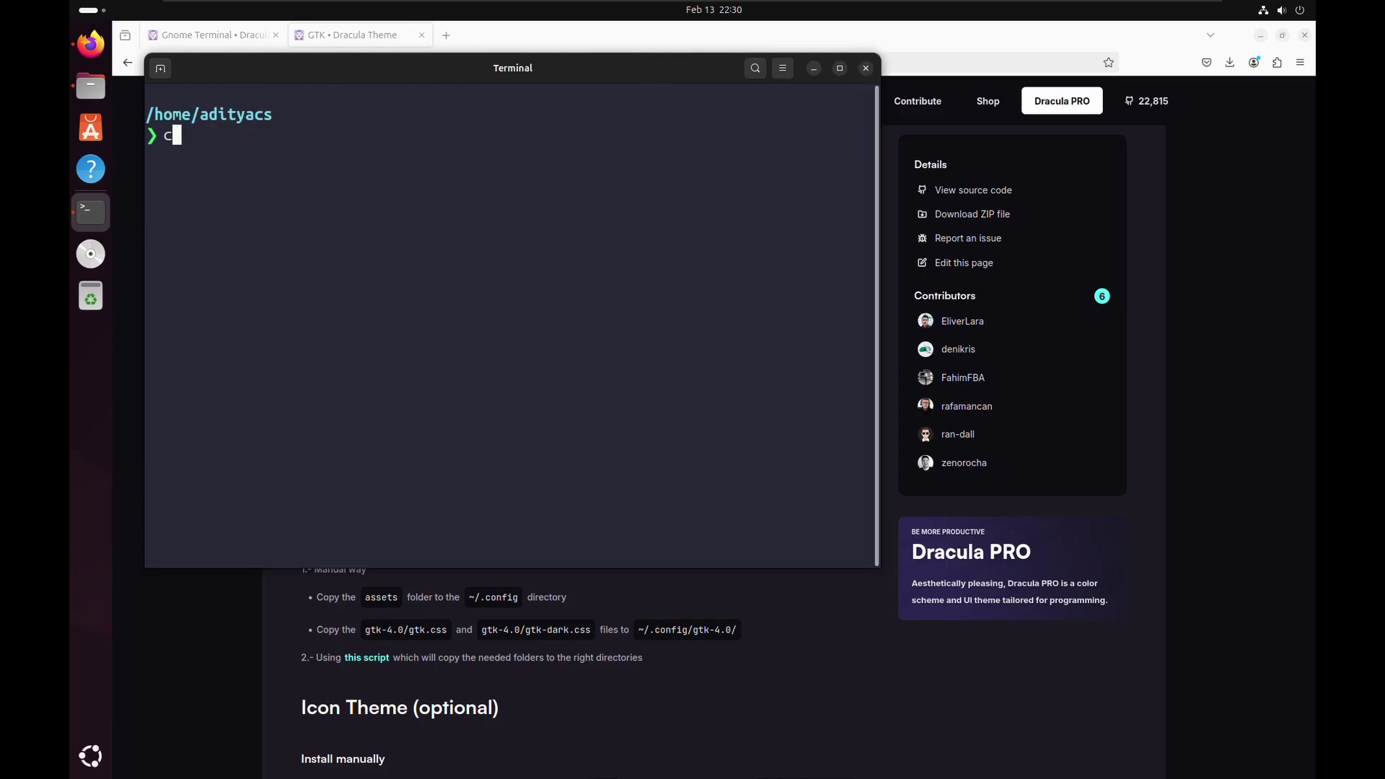
pyautogui.write('d Down')
pyautogui.write('load')
pyautogui.press('Return')
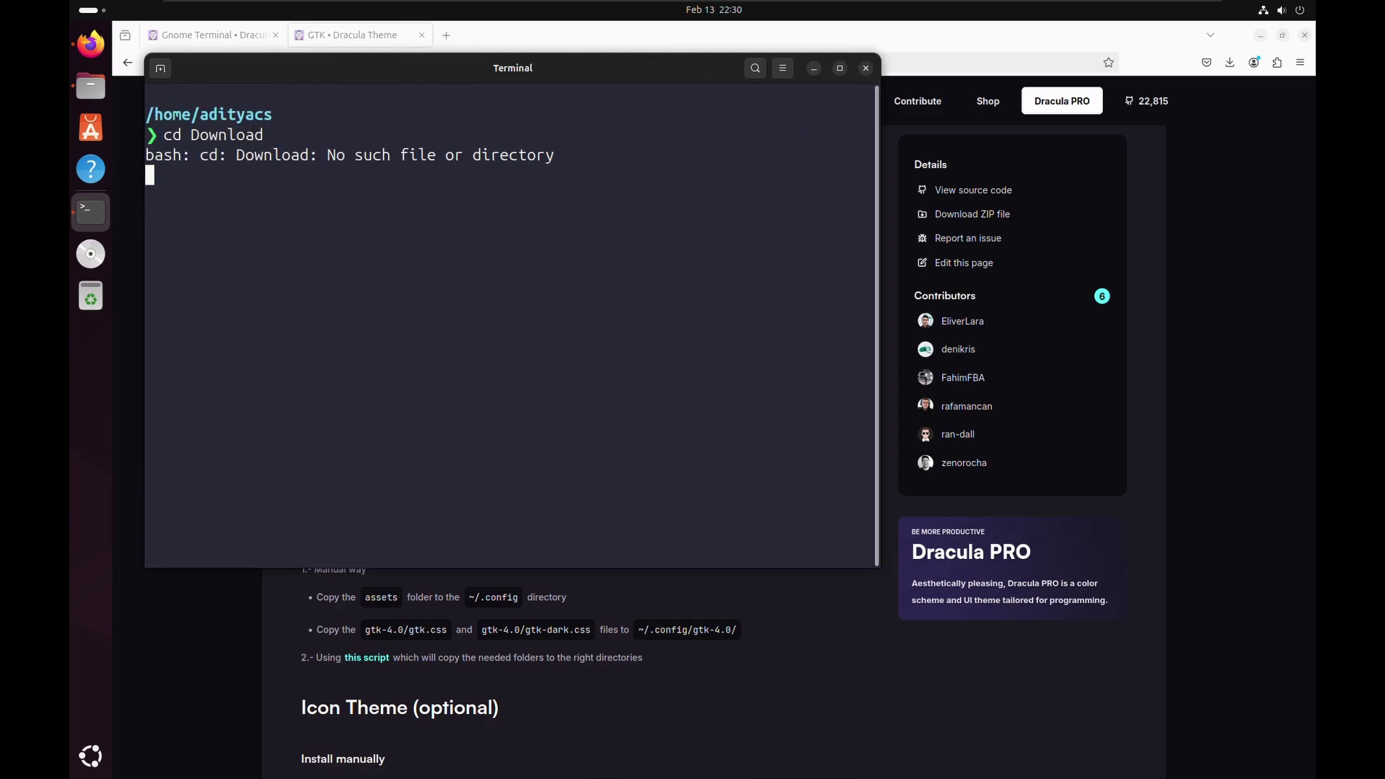
pyautogui.press('Up')
pyautogui.write('s')
pyautogui.press('Return')
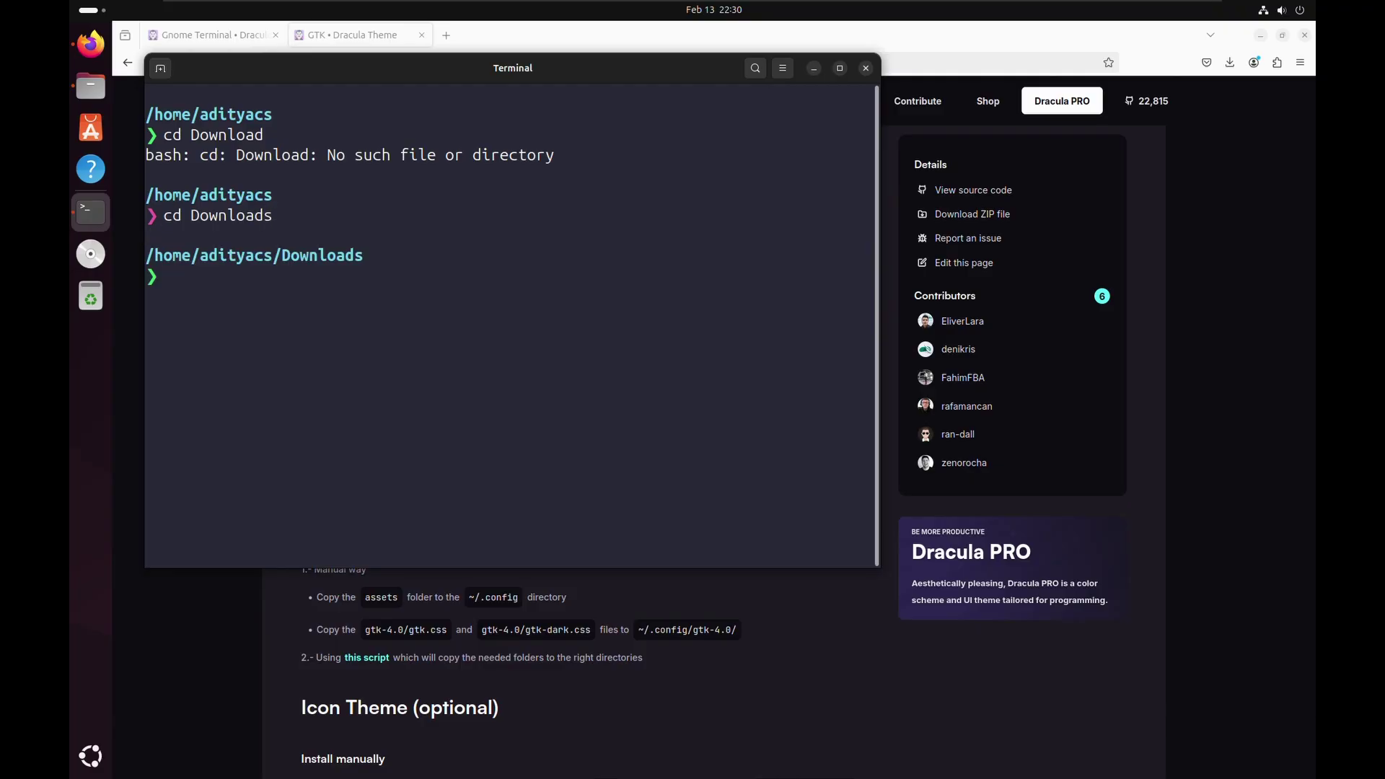
pyautogui.write('ls')
pyautogui.press('Return')
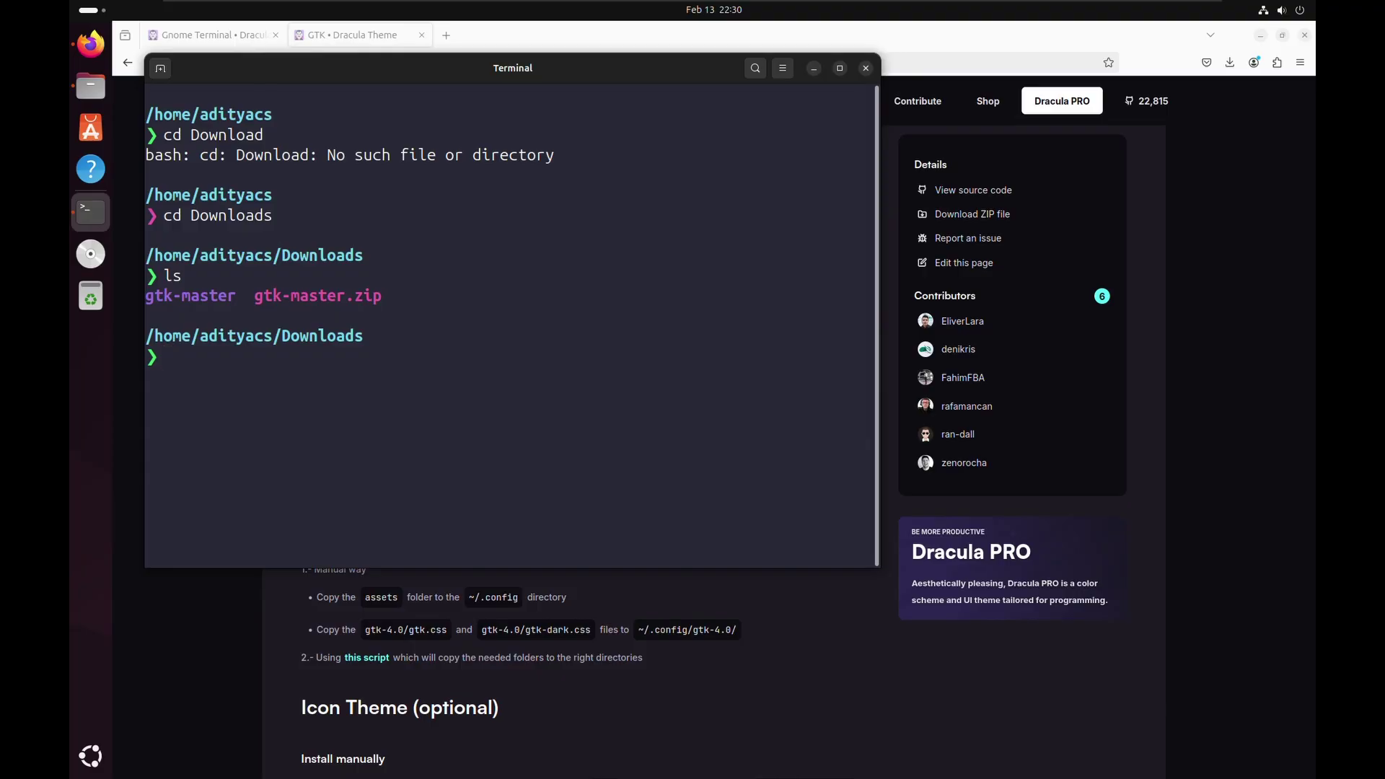
pyautogui.write('mv')
# Step: Move gtk-master into /usr/share/themes/ with sudo, entering the administrator password
pyautogui.press('BackSpace')
pyautogui.press('BackSpace')
pyautogui.press('BackSpace')
pyautogui.write('sudo m')
pyautogui.write('v gtk')
pyautogui.write('-master')
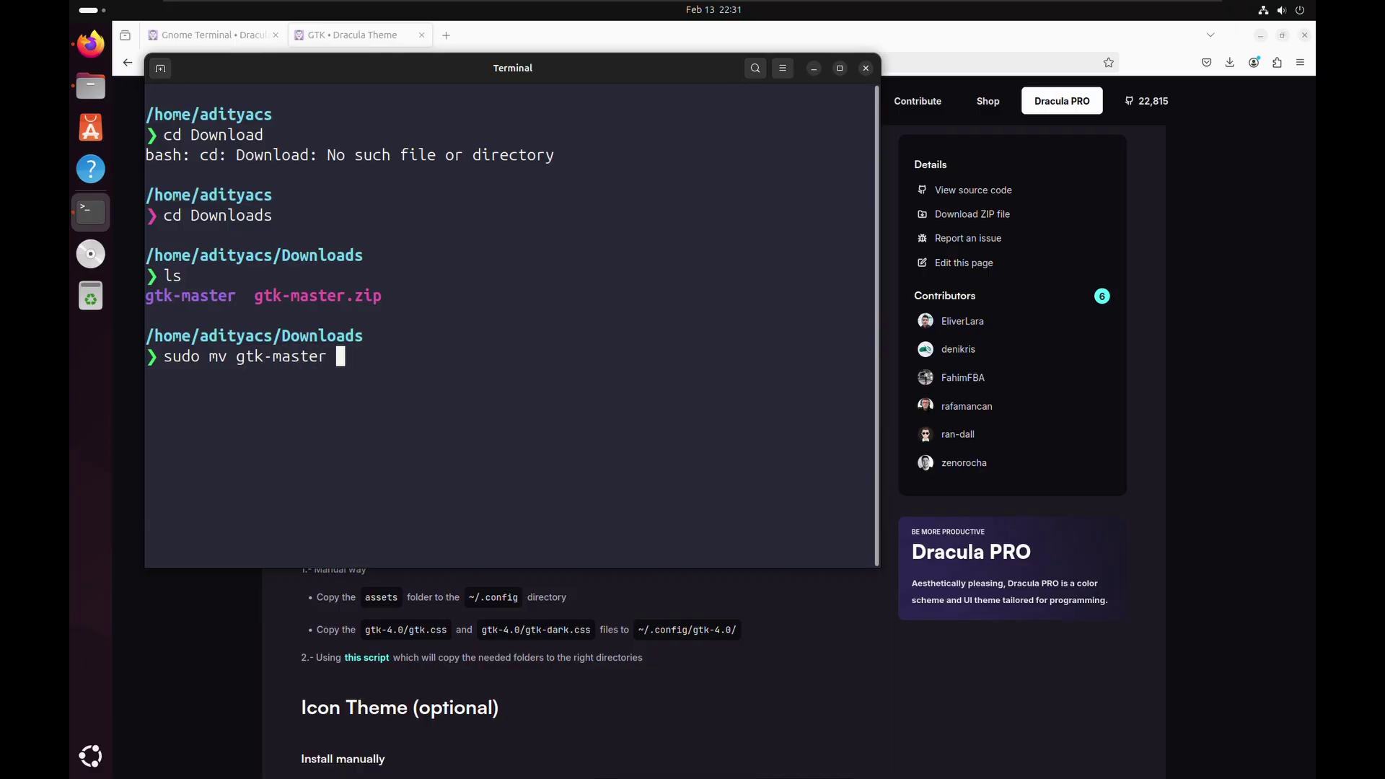
pyautogui.rightClick(349, 364)
pyautogui.click(373, 410)
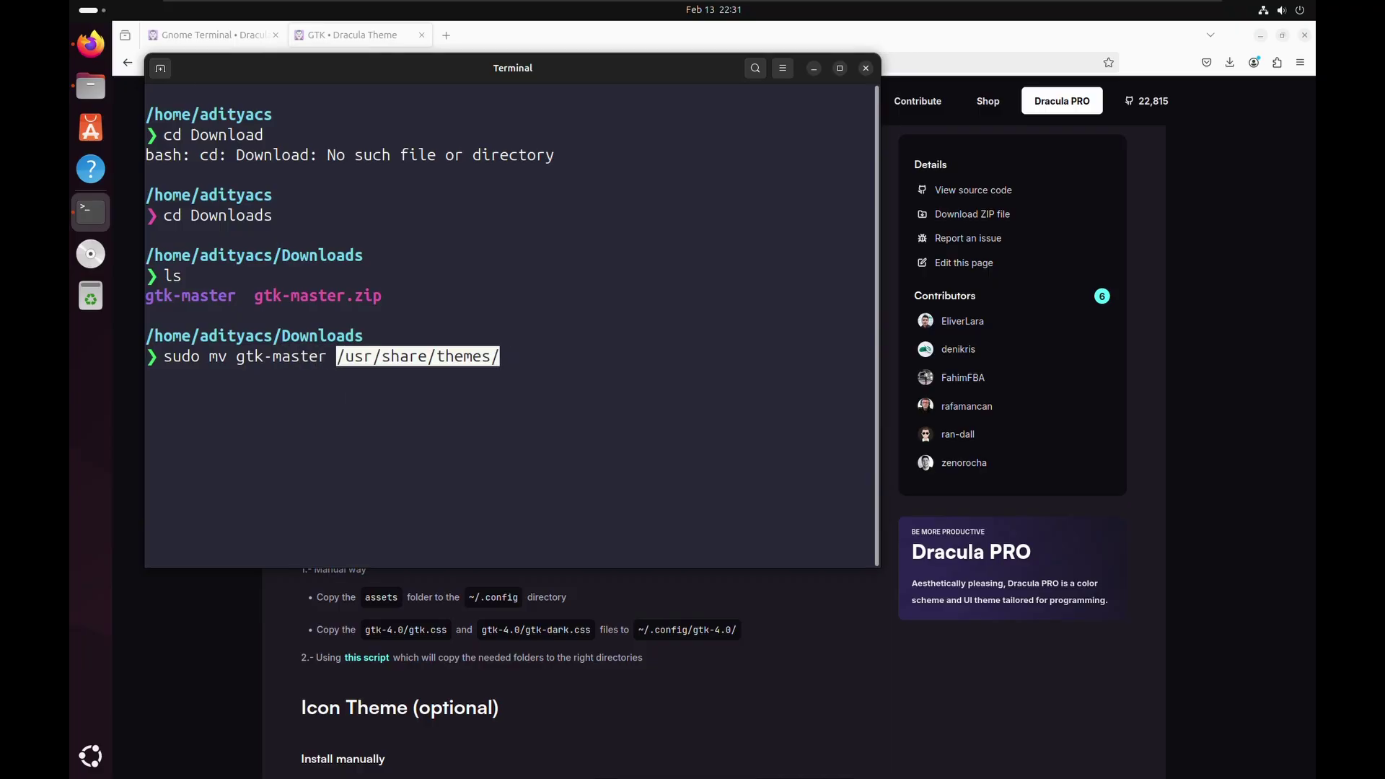
pyautogui.press('Return')
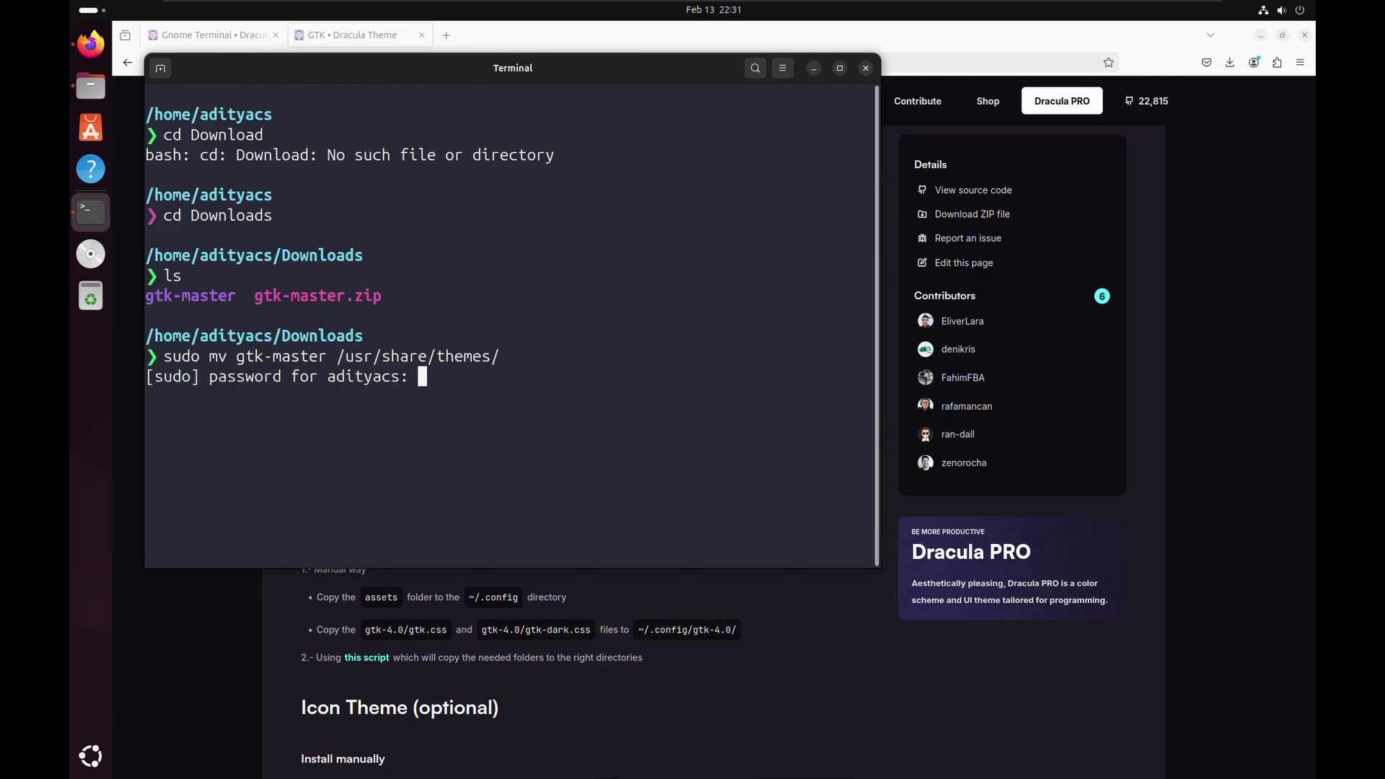
pyautogui.press('Return')
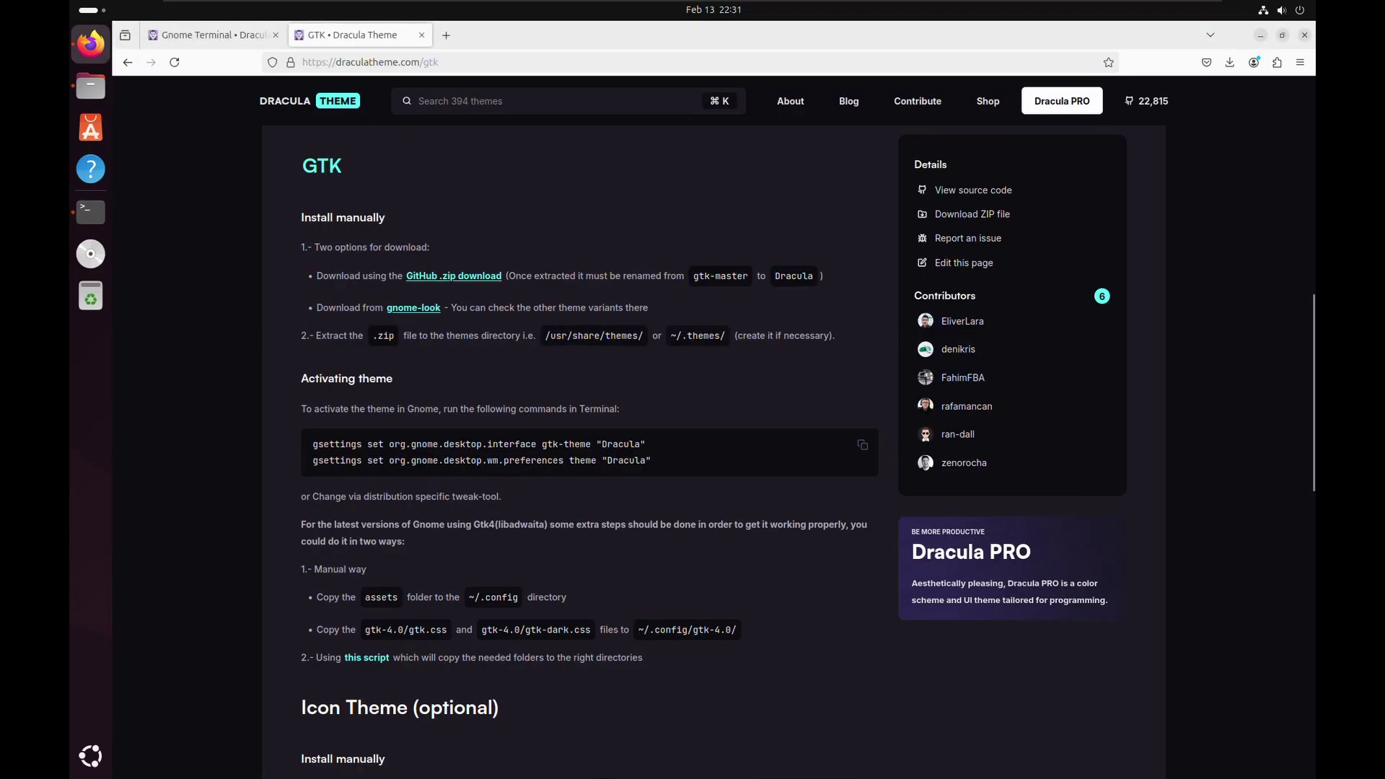
# Step: Set the GNOME interface theme to Dracula with the first copied gsettings command
pyautogui.moveTo(648, 443); pyautogui.dragTo(313, 443)
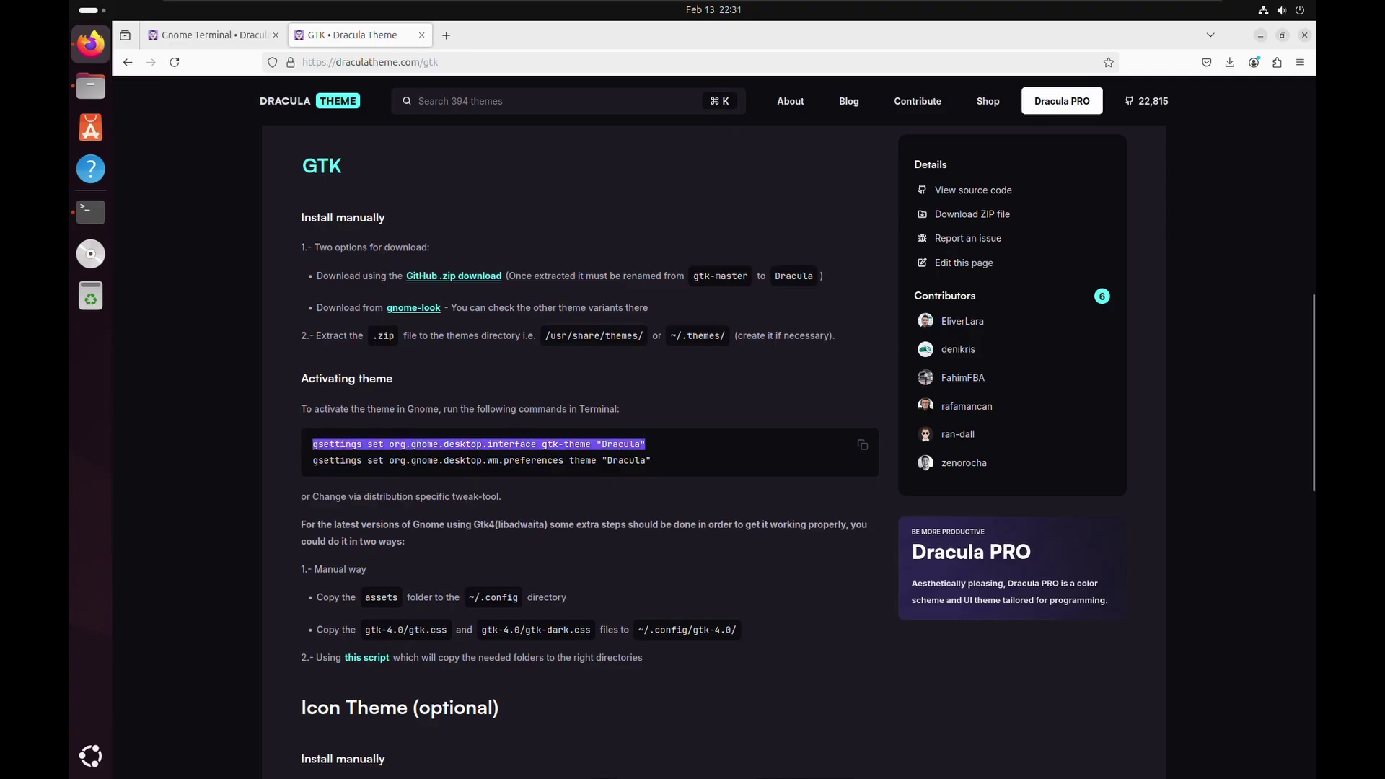
pyautogui.rightClick(585, 443)
pyautogui.click(606, 457)
pyautogui.hotkey('alt', 'Tab')
pyautogui.rightClick(518, 460)
pyautogui.click(558, 505)
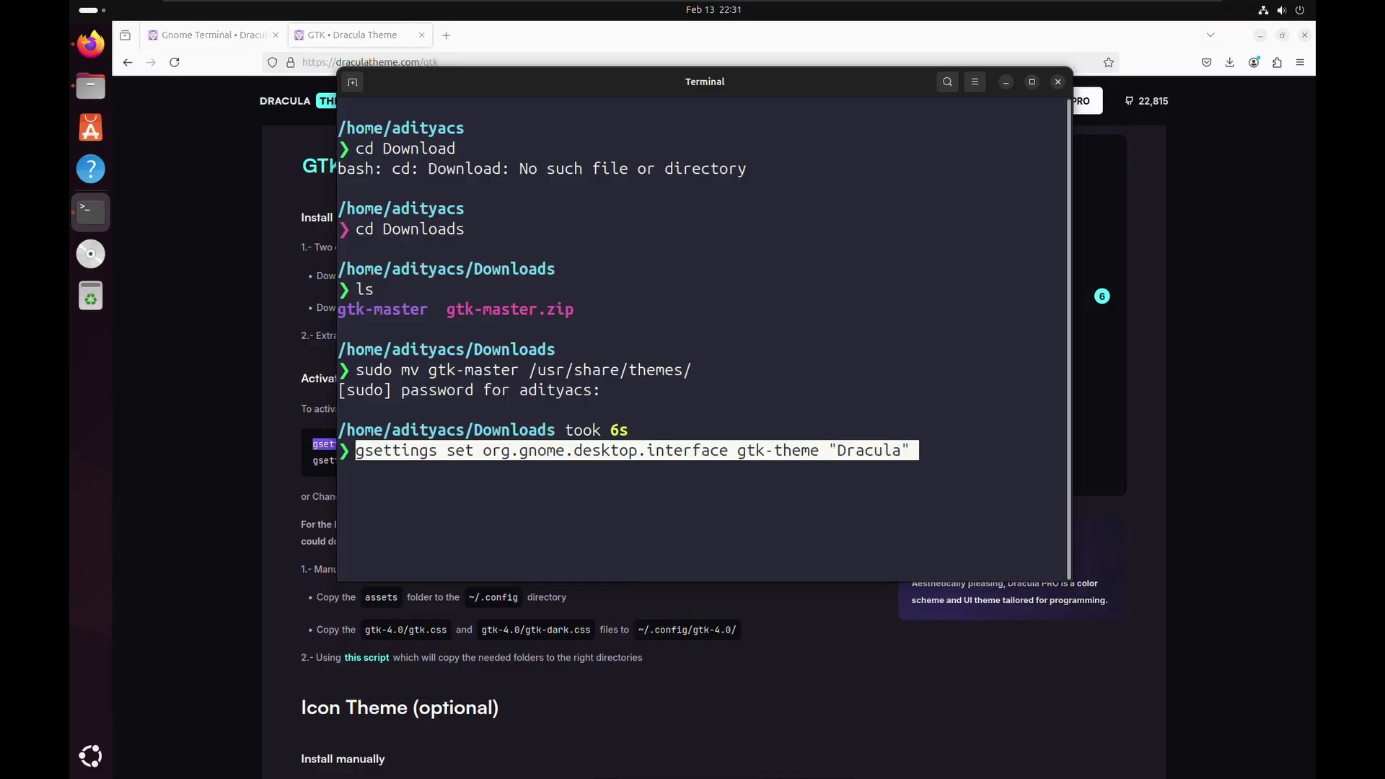
pyautogui.press('Return')
# Step: Set the window manager theme to Dracula with the second copied gsettings command
pyautogui.hotkey('alt', 'Tab')
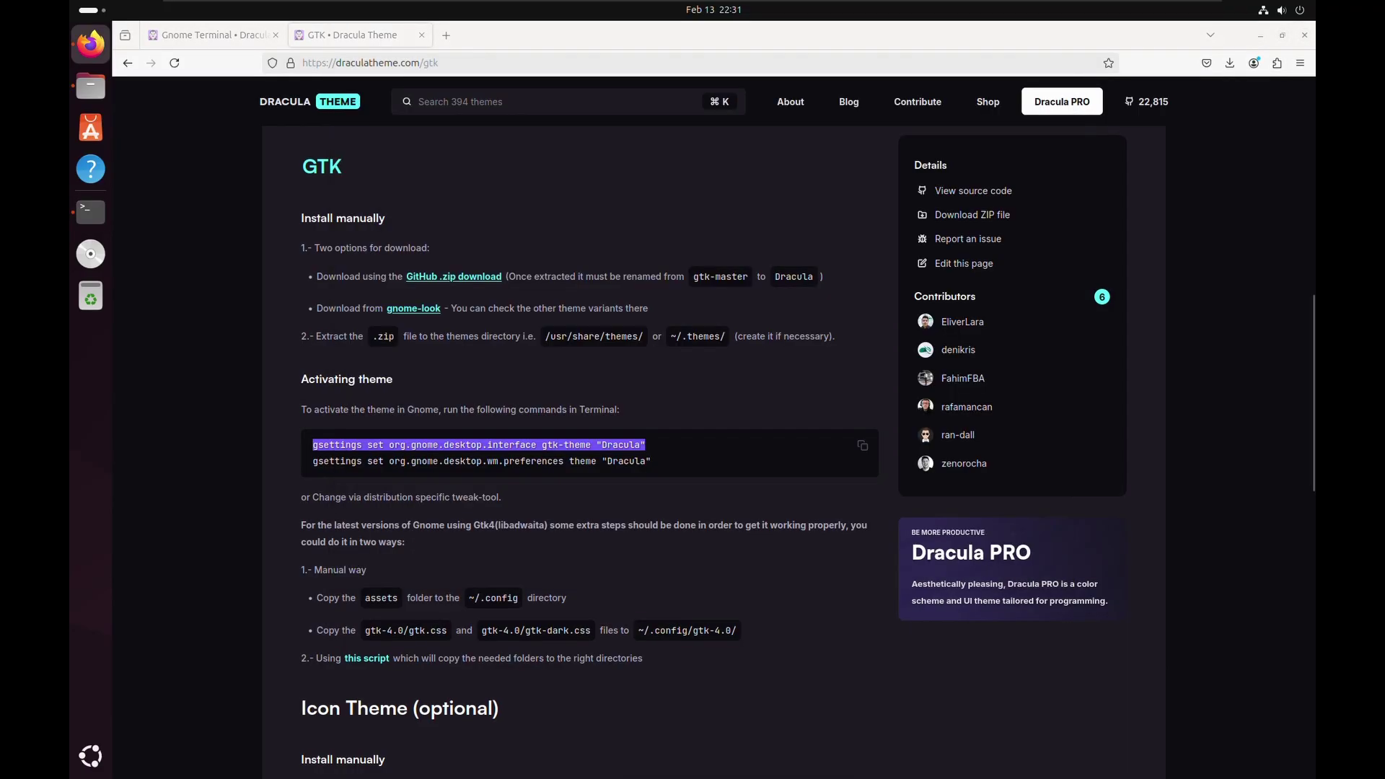
pyautogui.moveTo(651, 461); pyautogui.dragTo(313, 462)
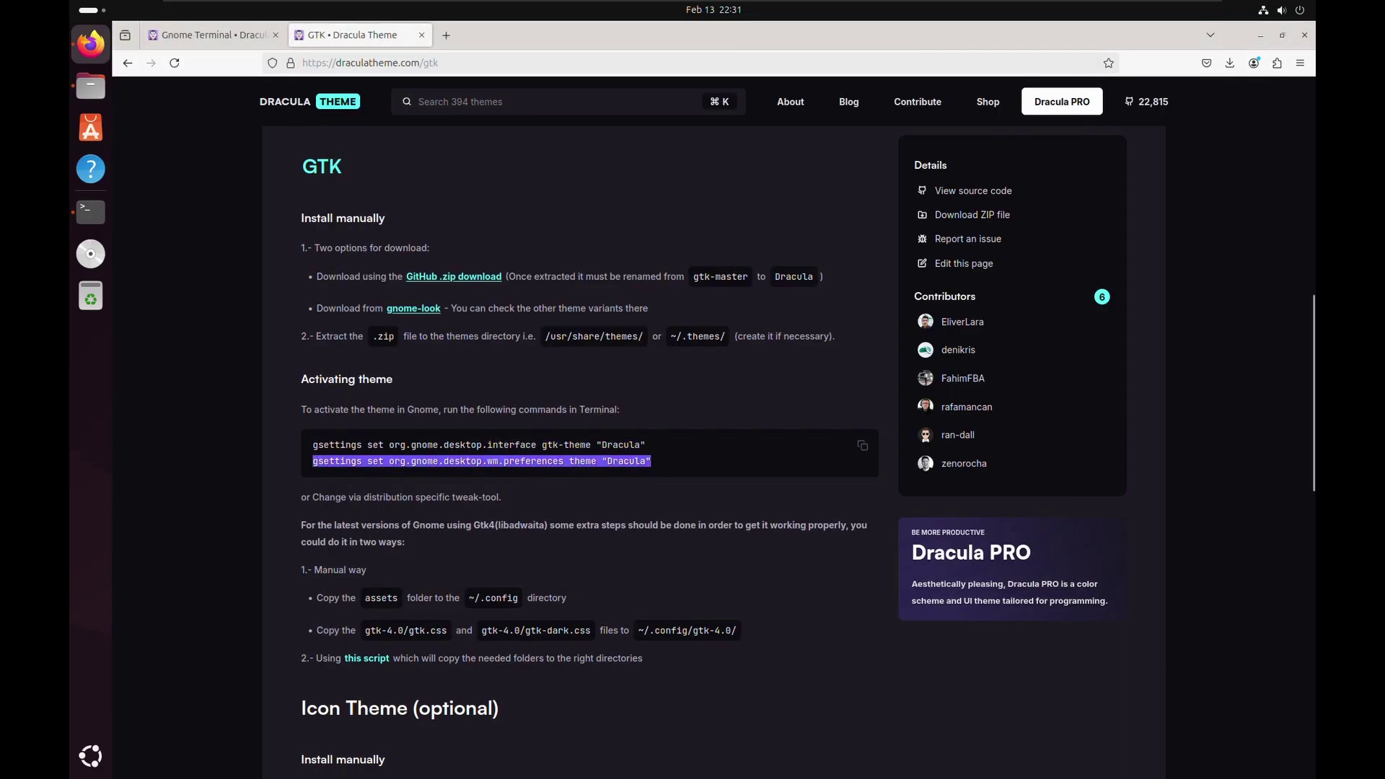
pyautogui.rightClick(401, 466)
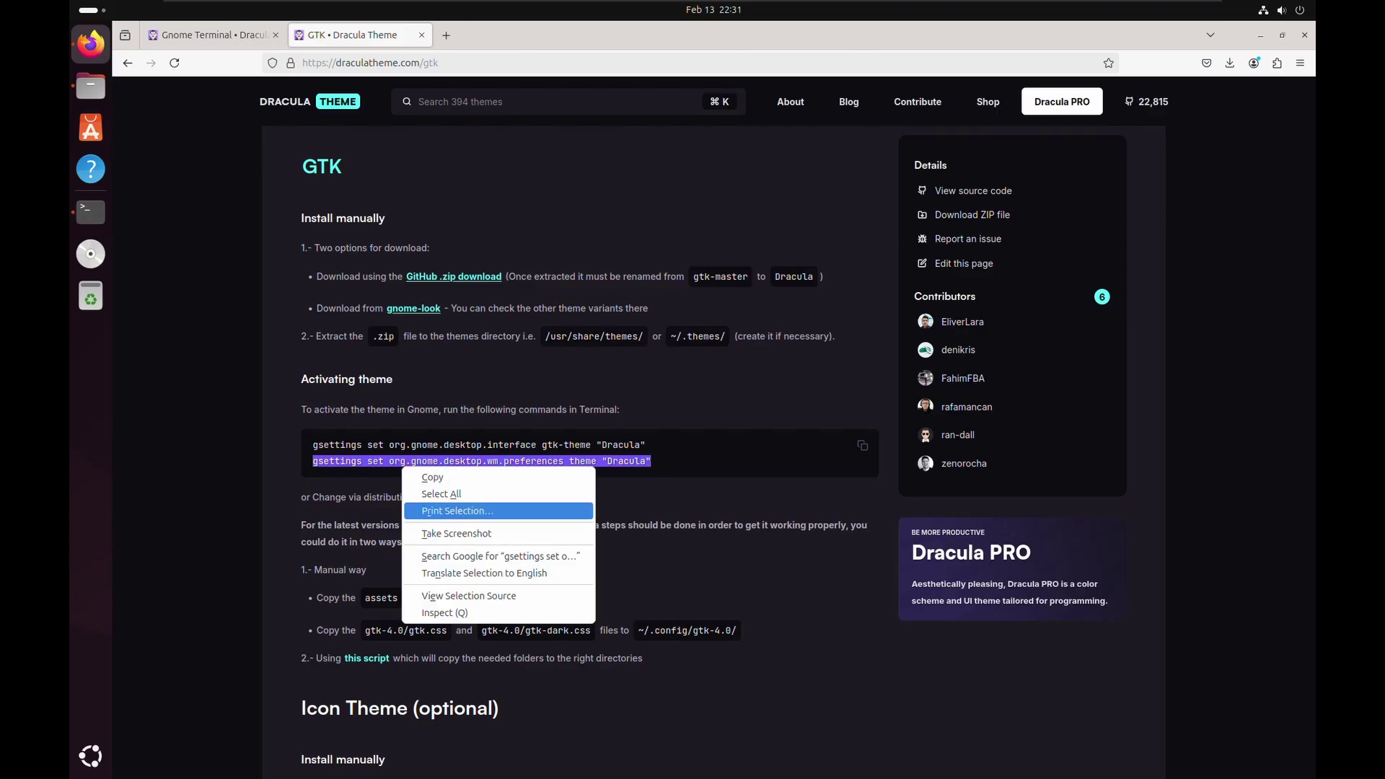
pyautogui.click(433, 478)
pyautogui.hotkey('alt', 'Tab')
pyautogui.rightClick(454, 555)
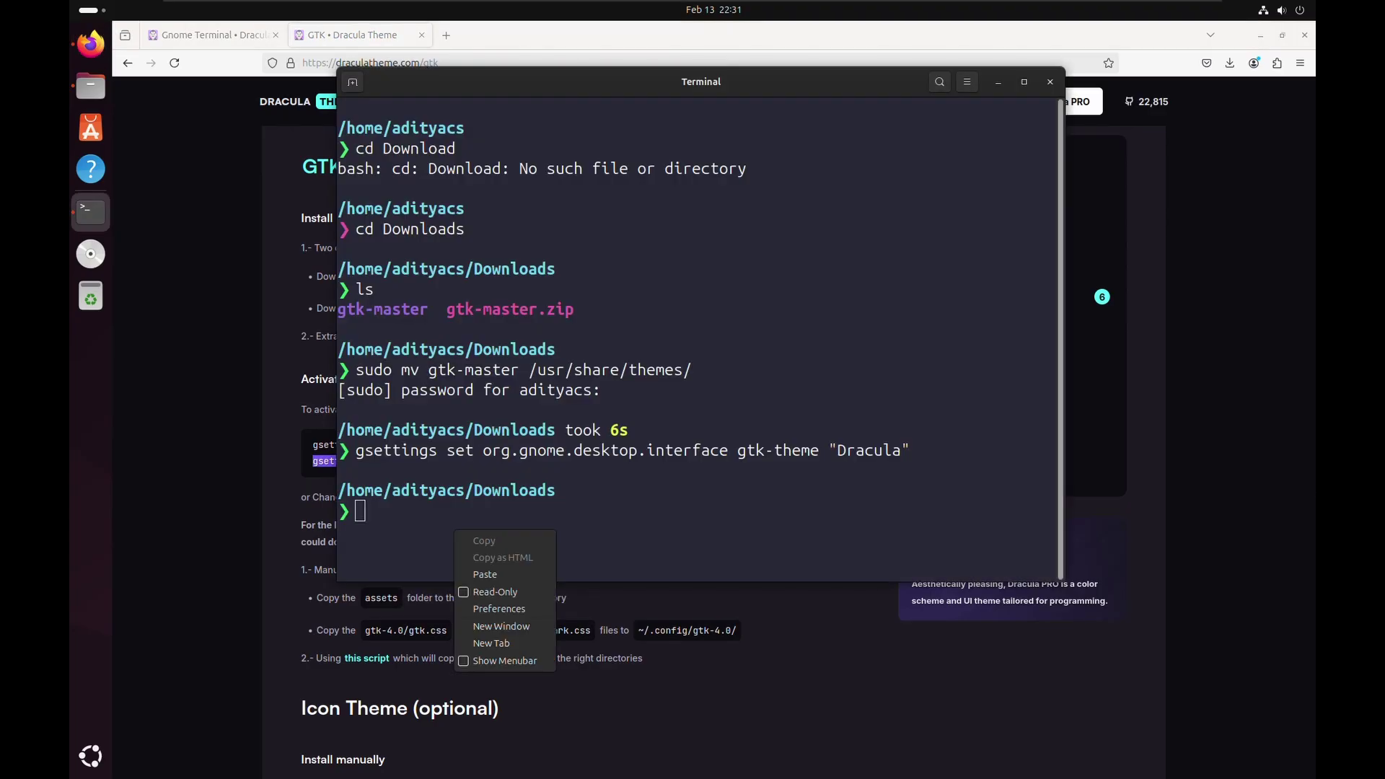
pyautogui.click(482, 575)
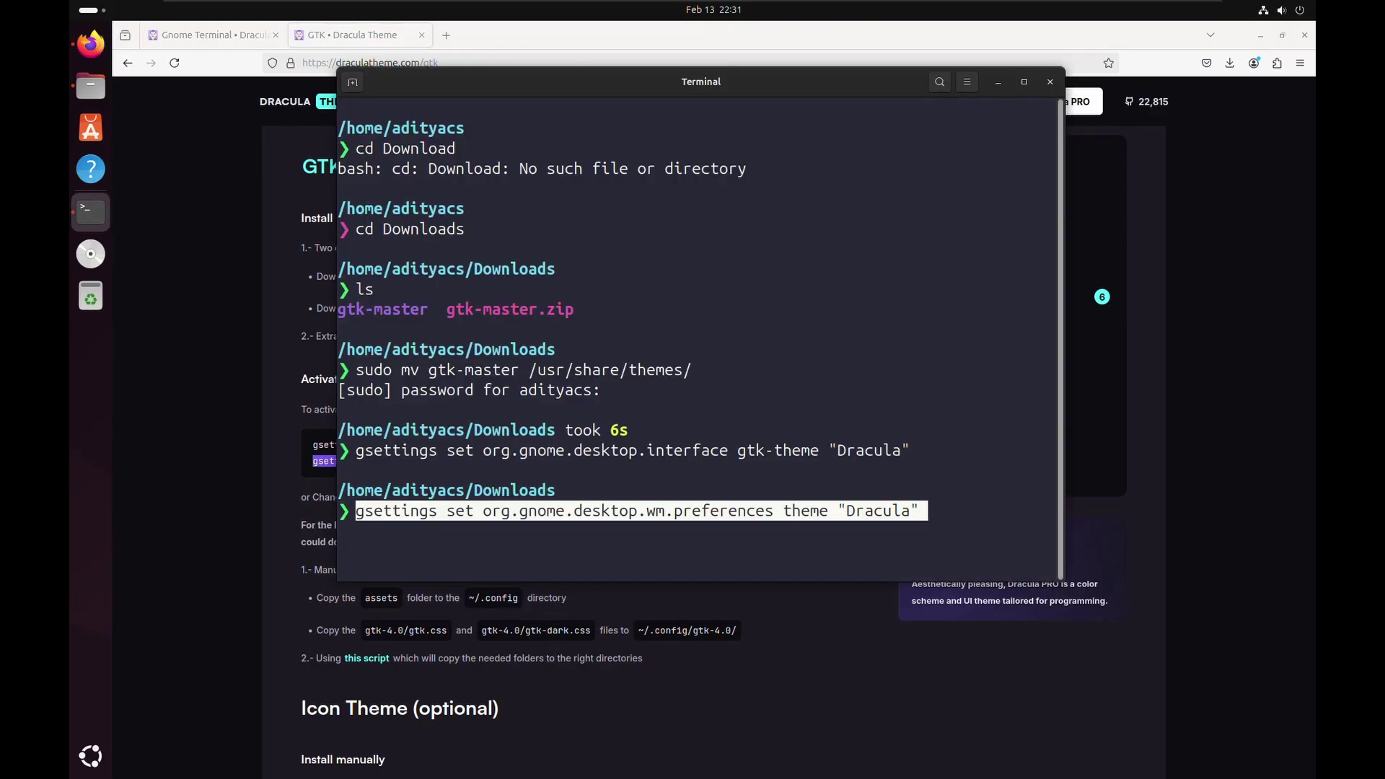
pyautogui.press('Return')
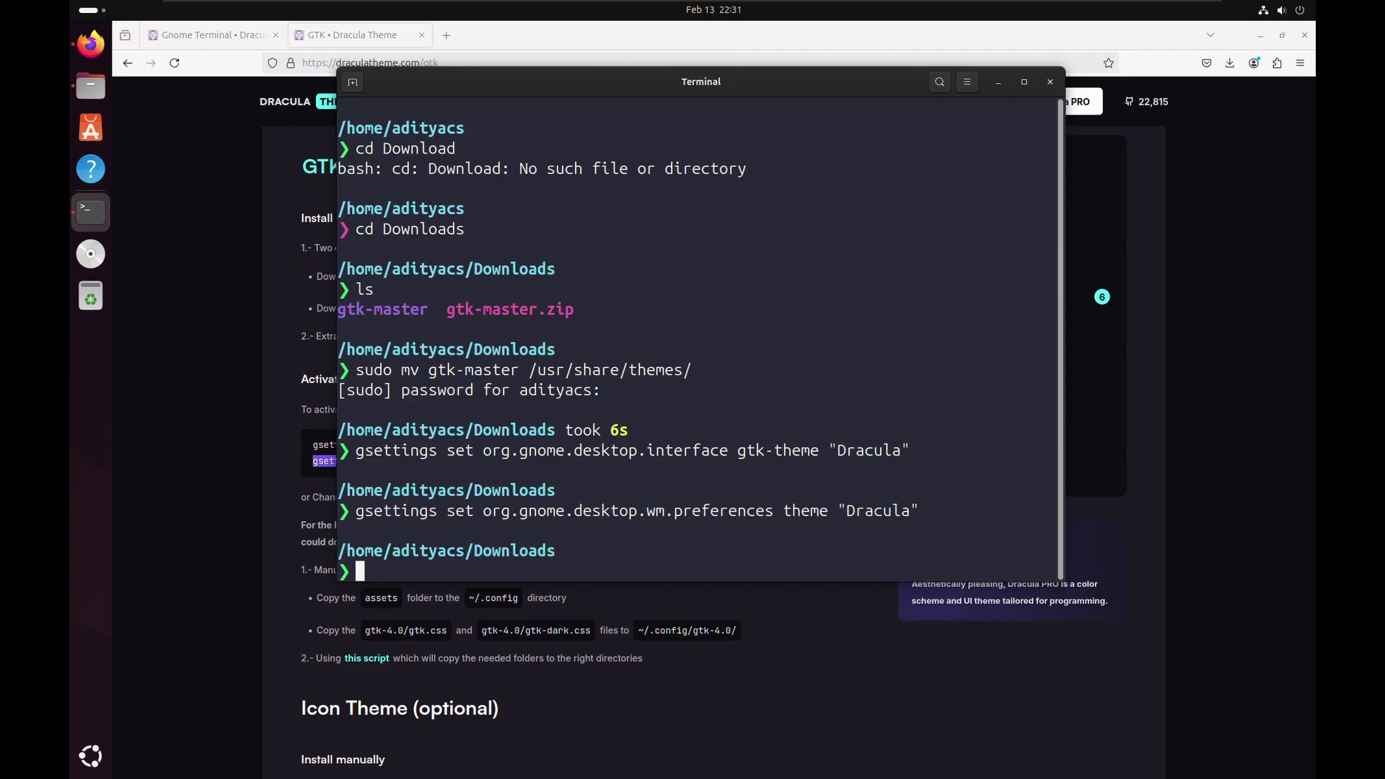
# Step: Download the Dracula.zip icon theme from the Icon Theme section's GitHub link
pyautogui.press('super+h')
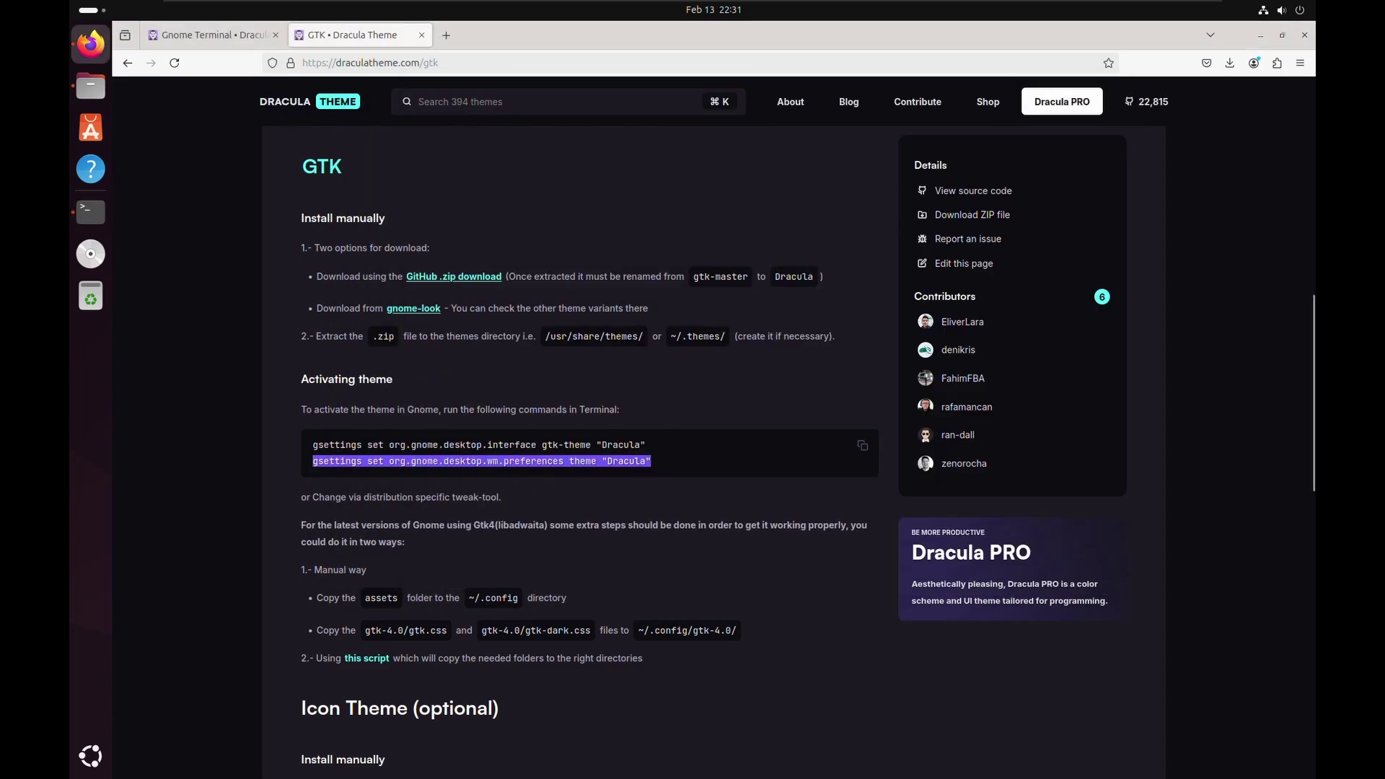
pyautogui.scroll(-5, 693, 433)
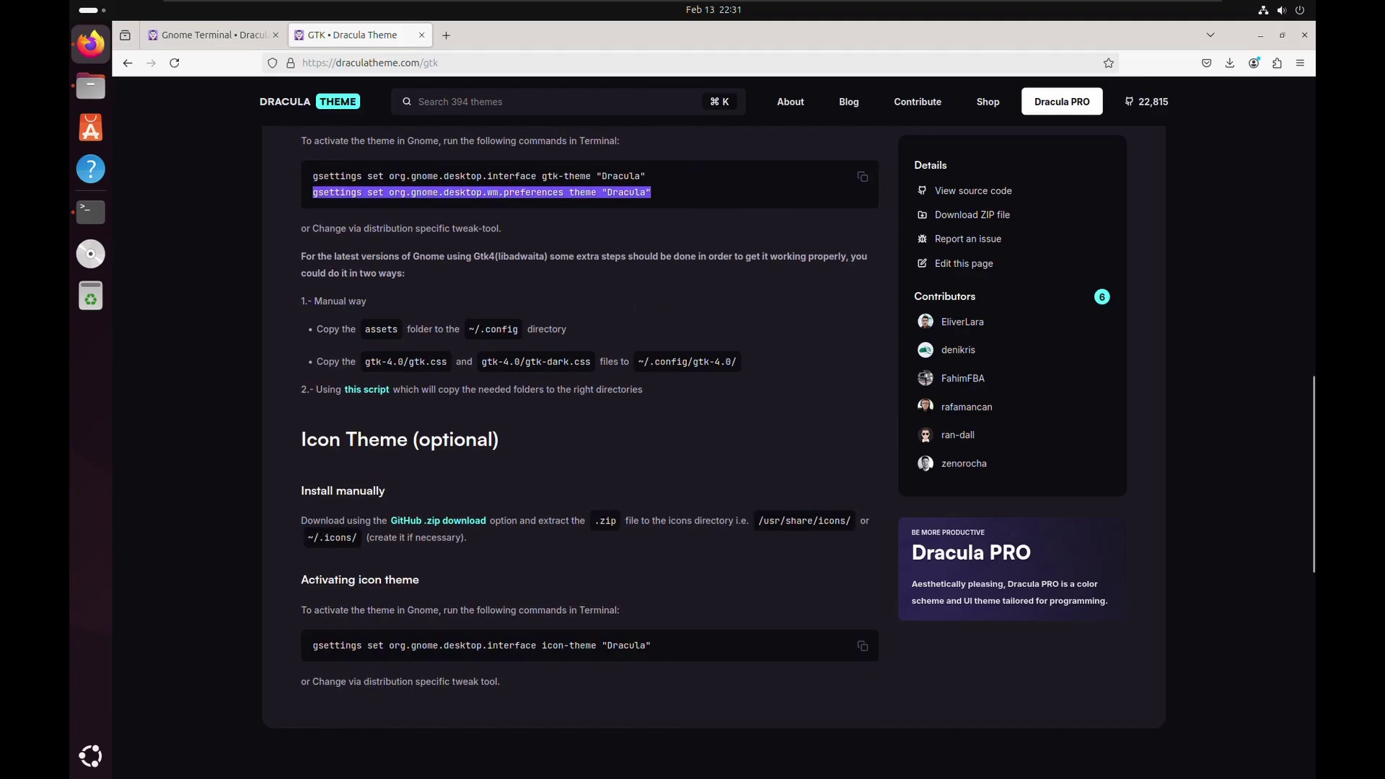
pyautogui.click(439, 521)
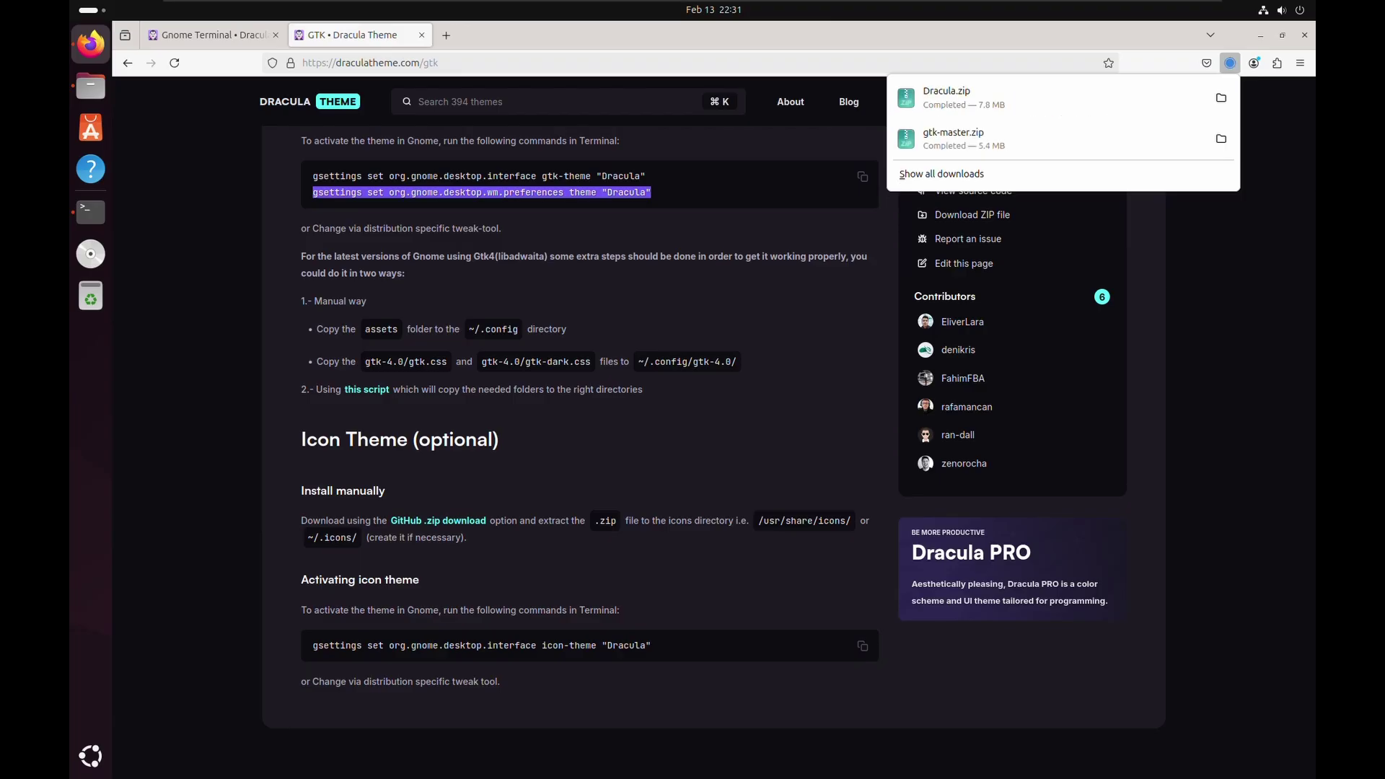
pyautogui.click(90, 88)
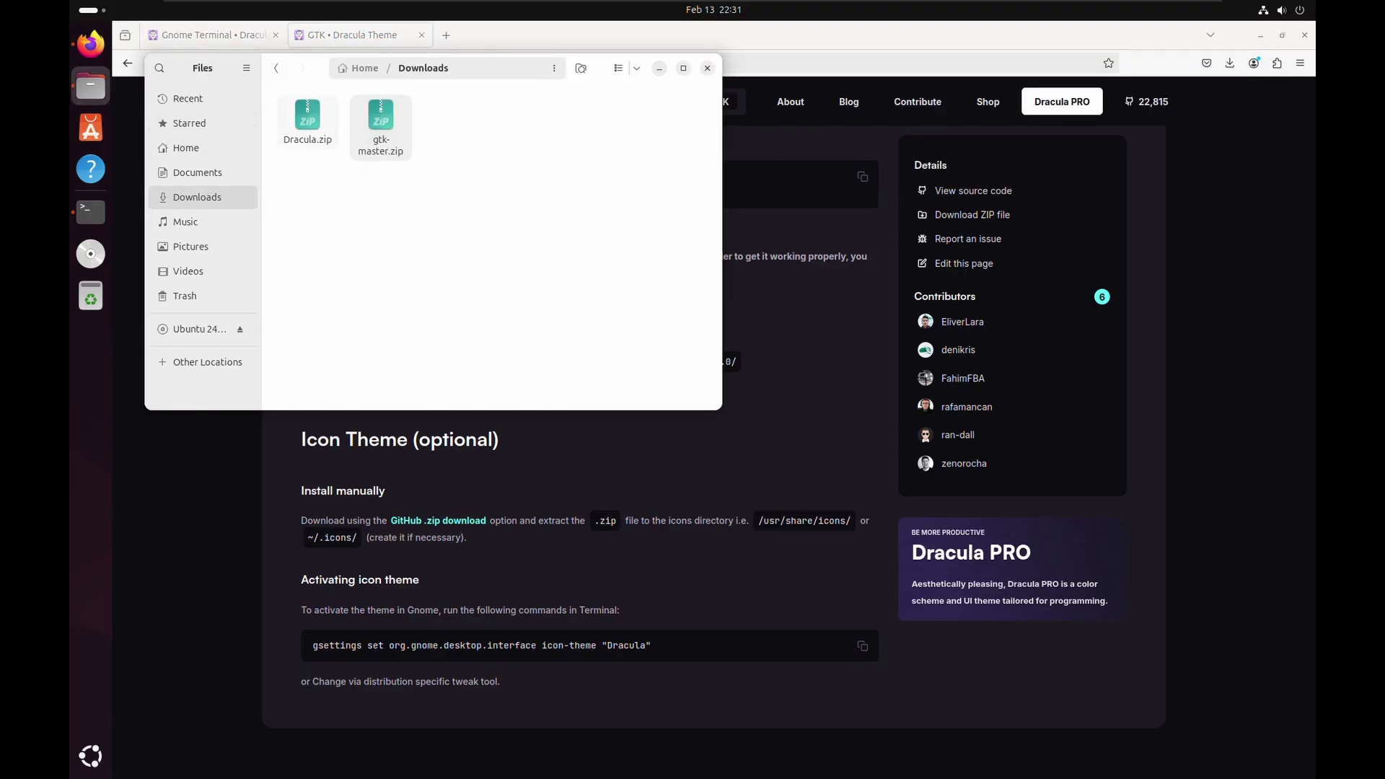
# Step: Go back into Downloads, extract Dracula.zip into a Dracula folder, and close Files
pyautogui.click(276, 67)
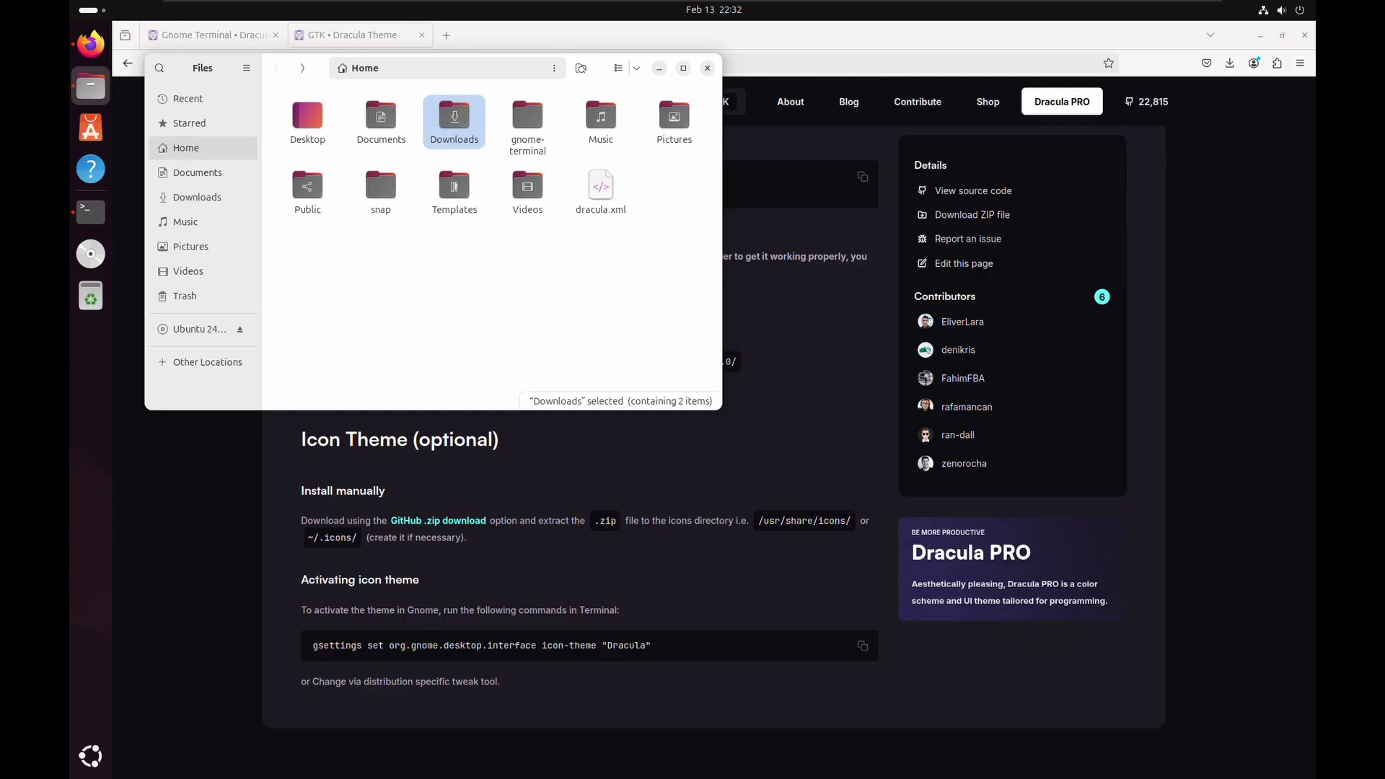
pyautogui.press('Return')
pyautogui.rightClick(308, 117)
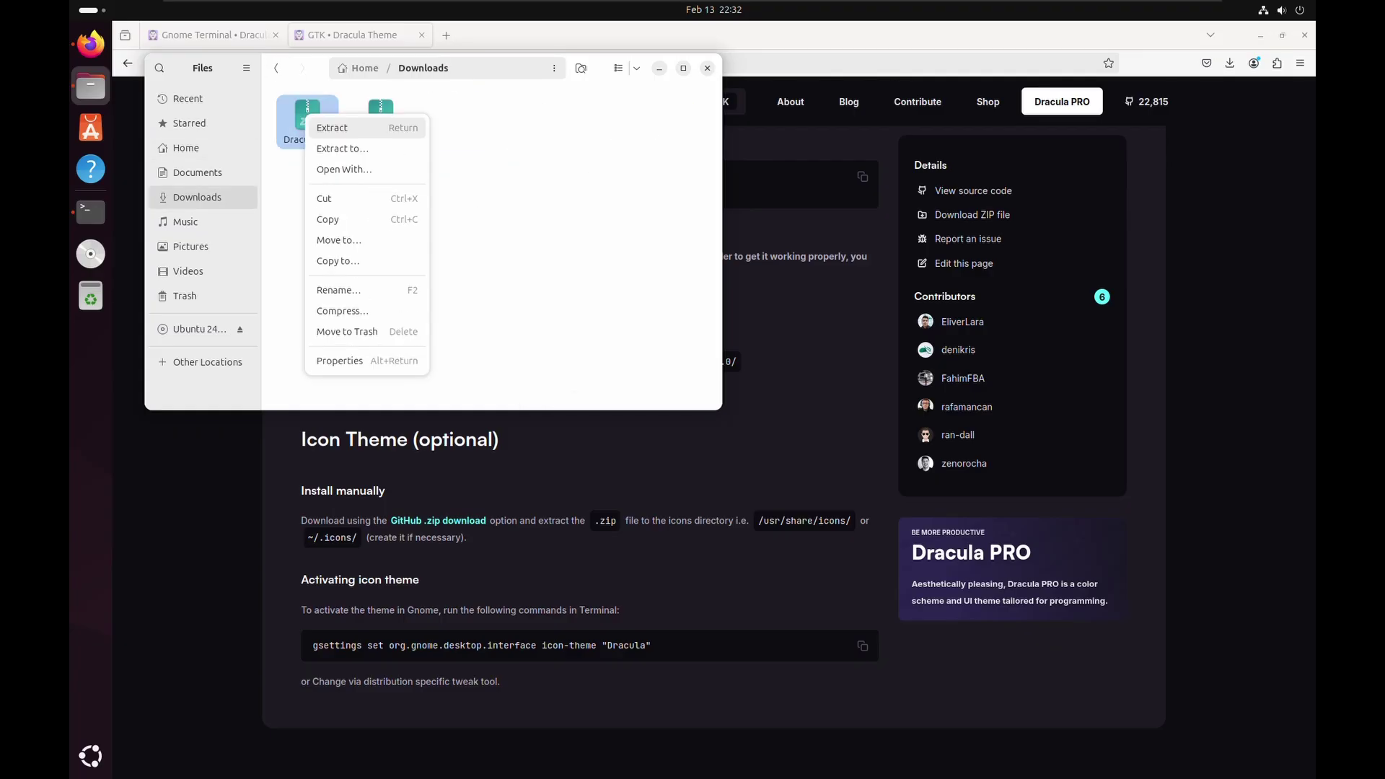
pyautogui.click(346, 167)
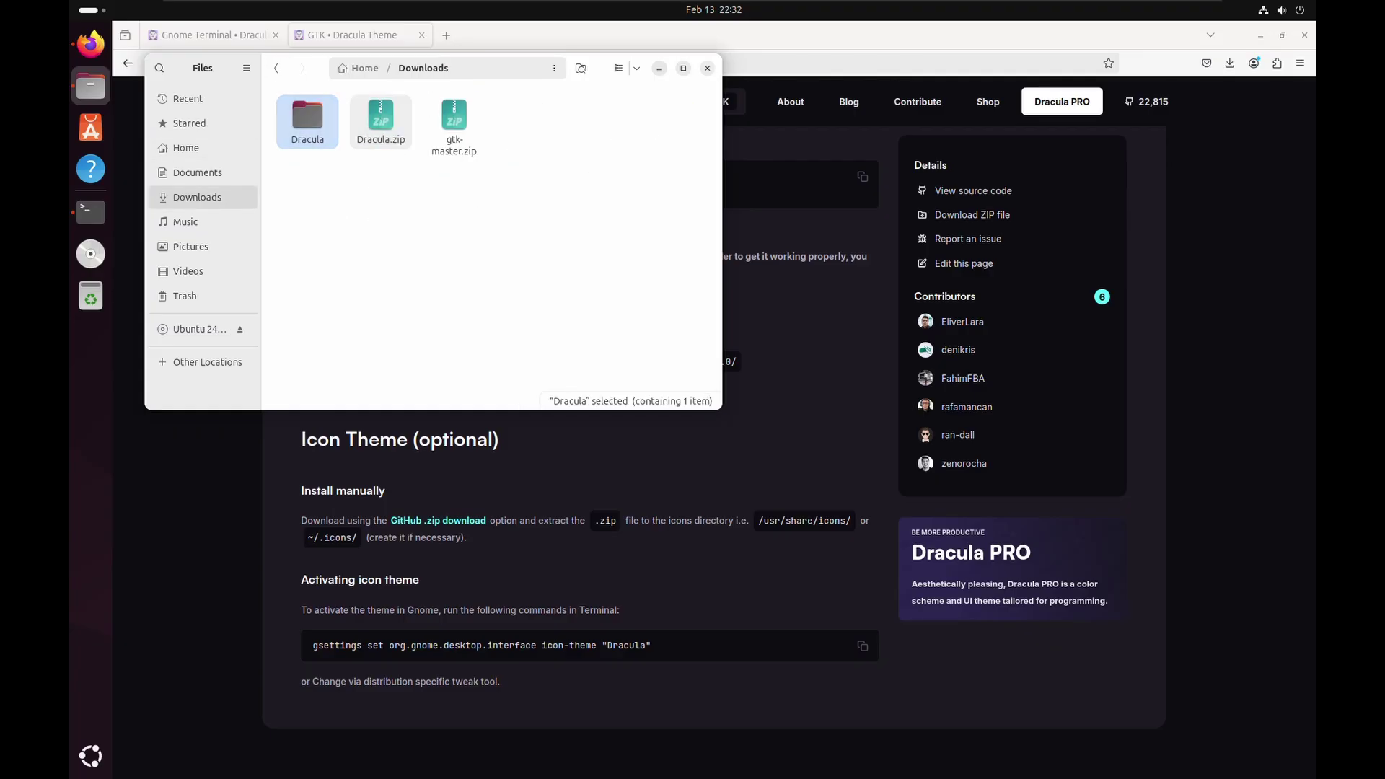
pyautogui.hotkey('ctrl', 'w')
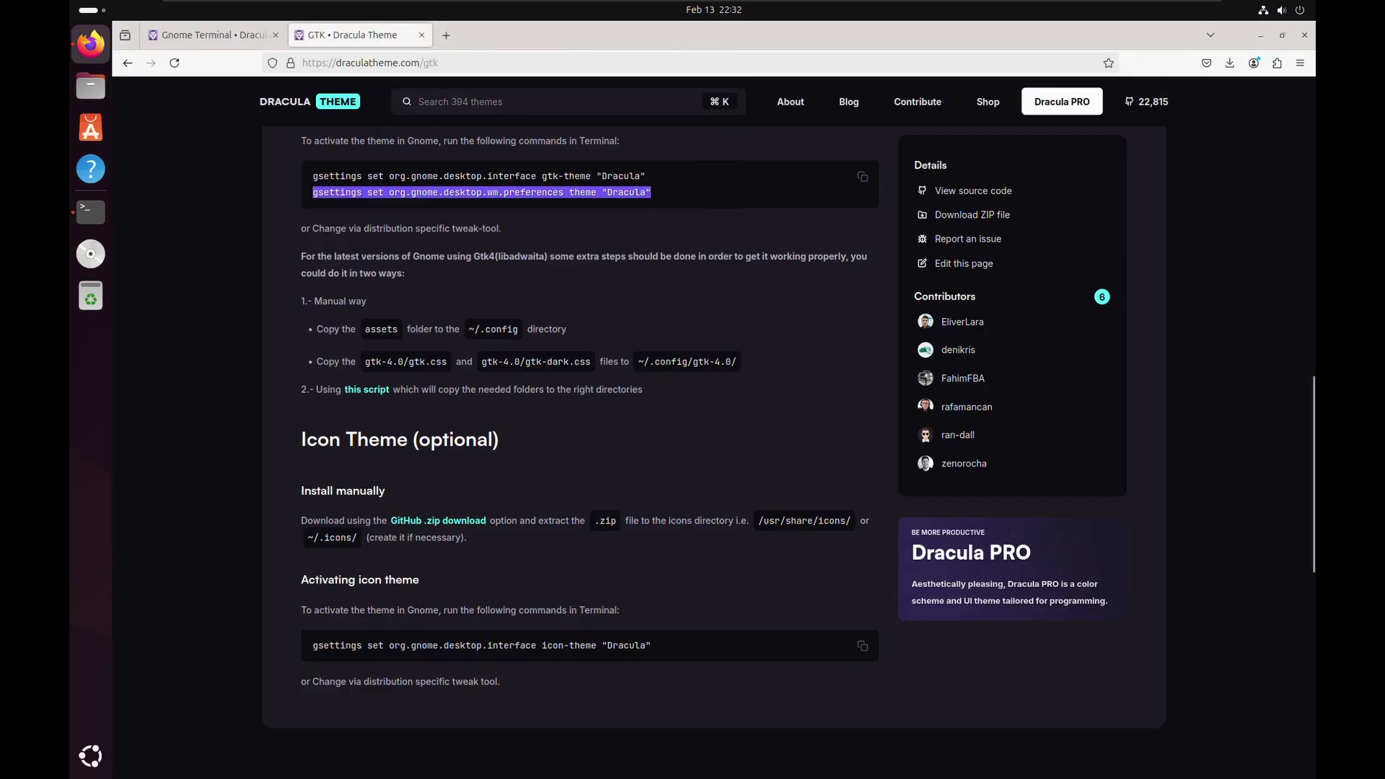
# Step: Move the Dracula folder into /usr/share/icons/ with sudo, using the path copied from the page
pyautogui.hotkey('alt', 'Tab')
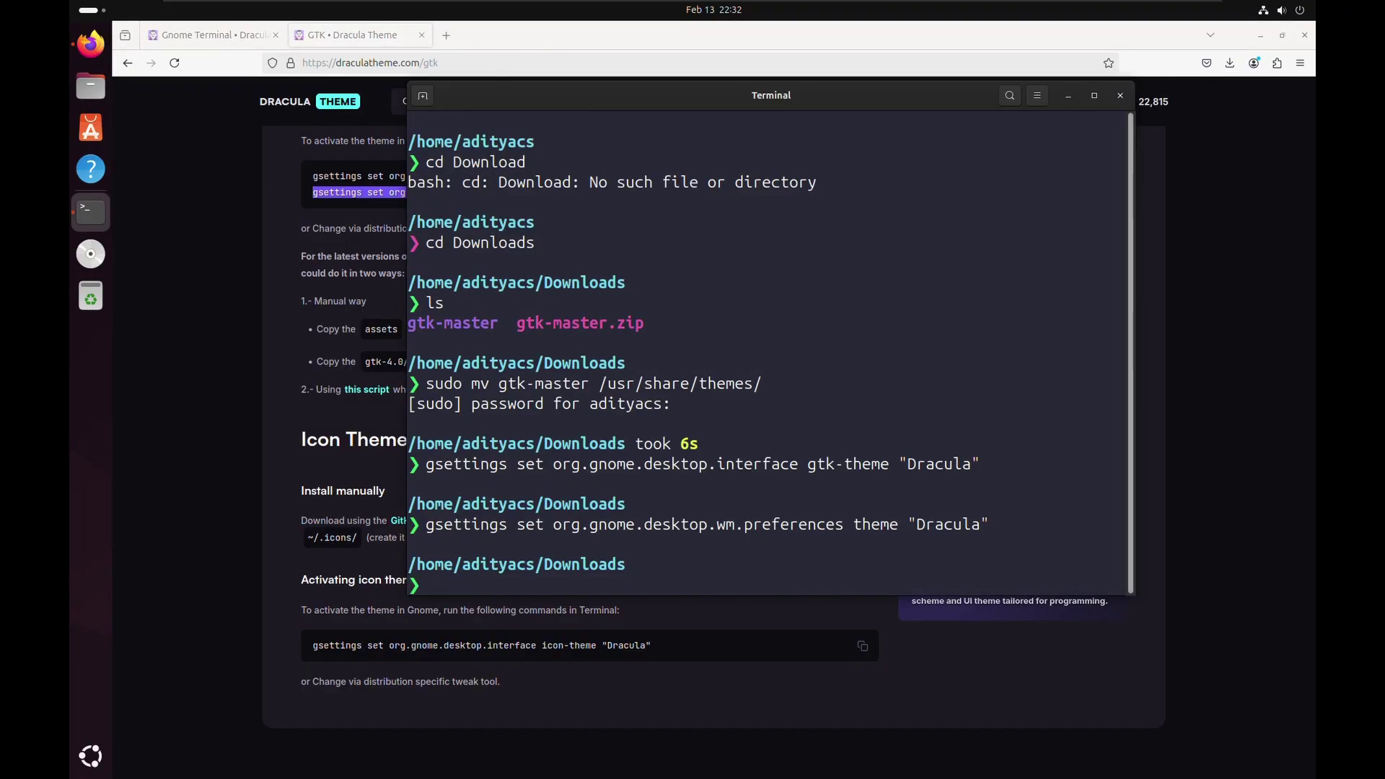
pyautogui.write('ls')
pyautogui.press('Return')
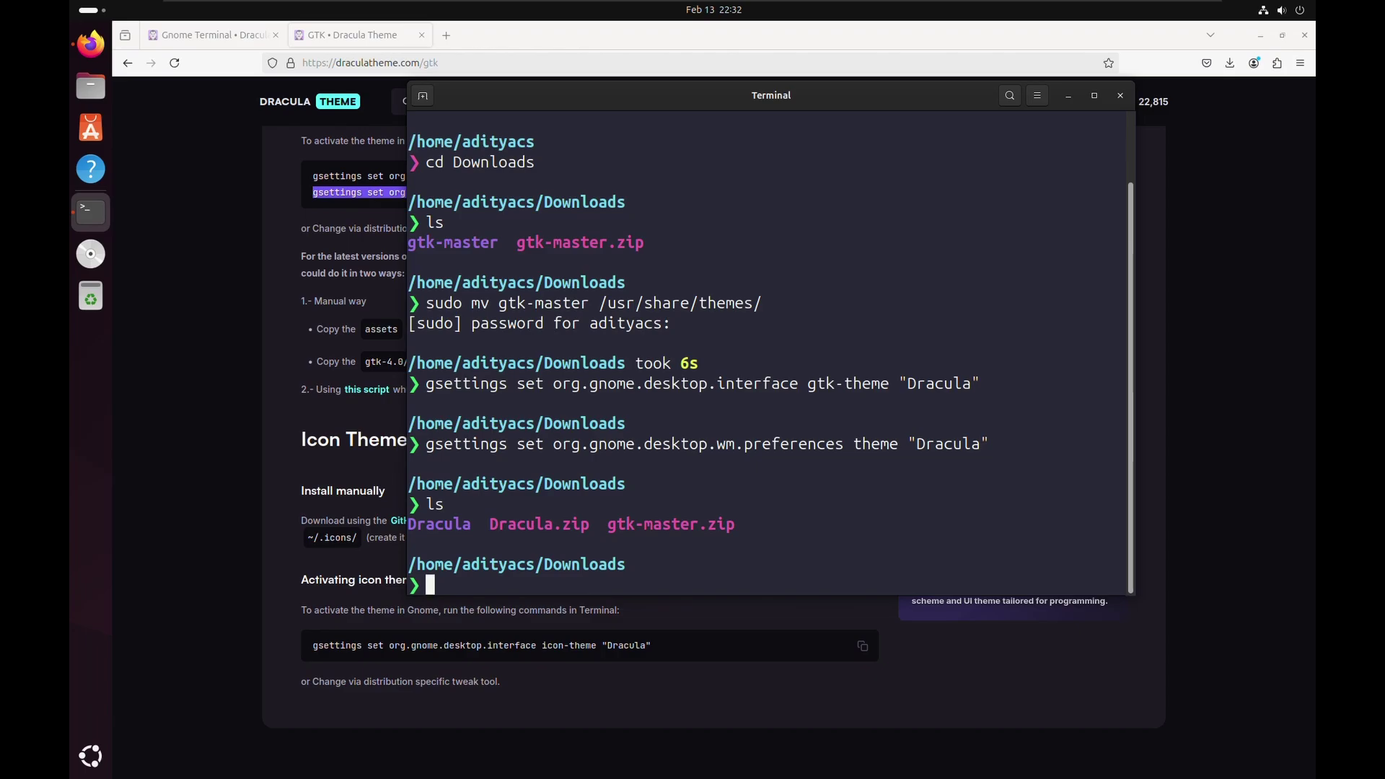
pyautogui.write('sudo mv ')
pyautogui.write('Dracula')
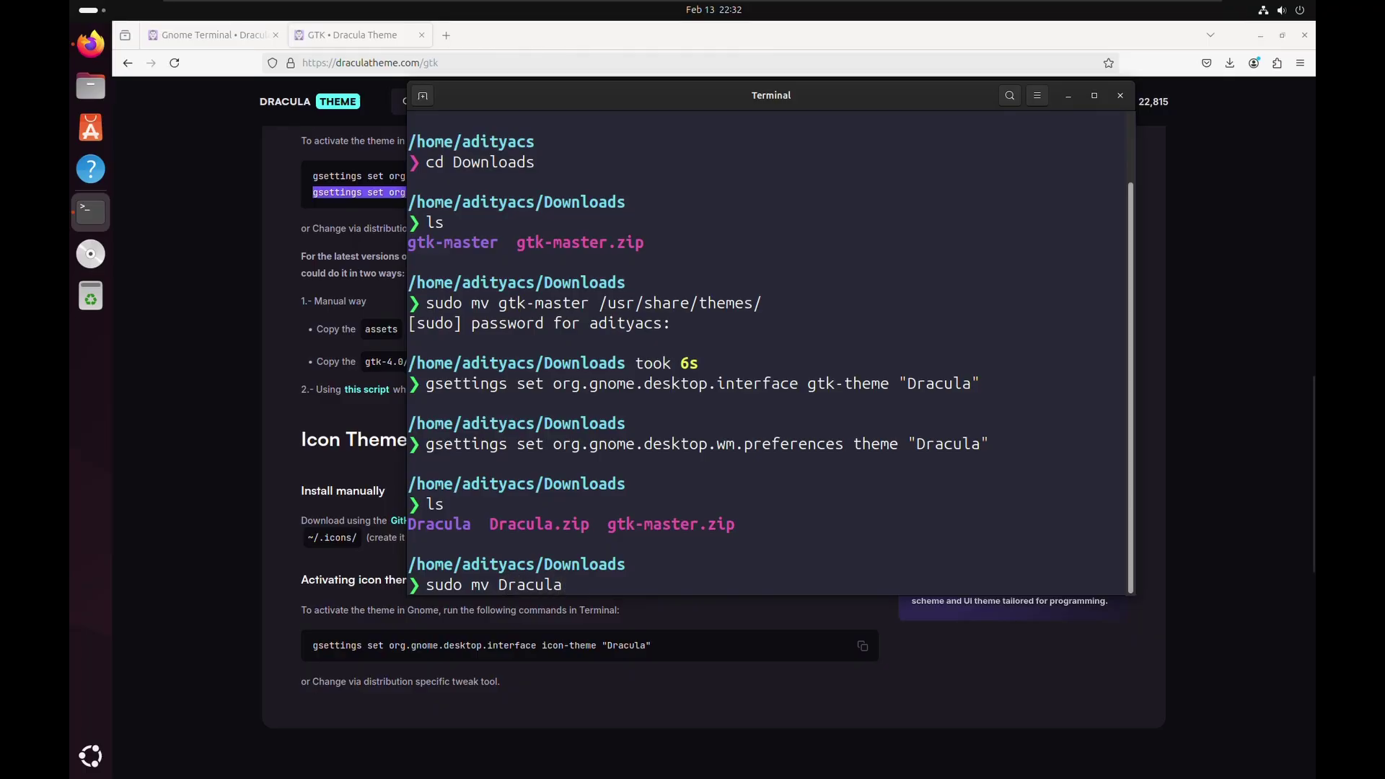
pyautogui.hotkey('alt', 'Tab')
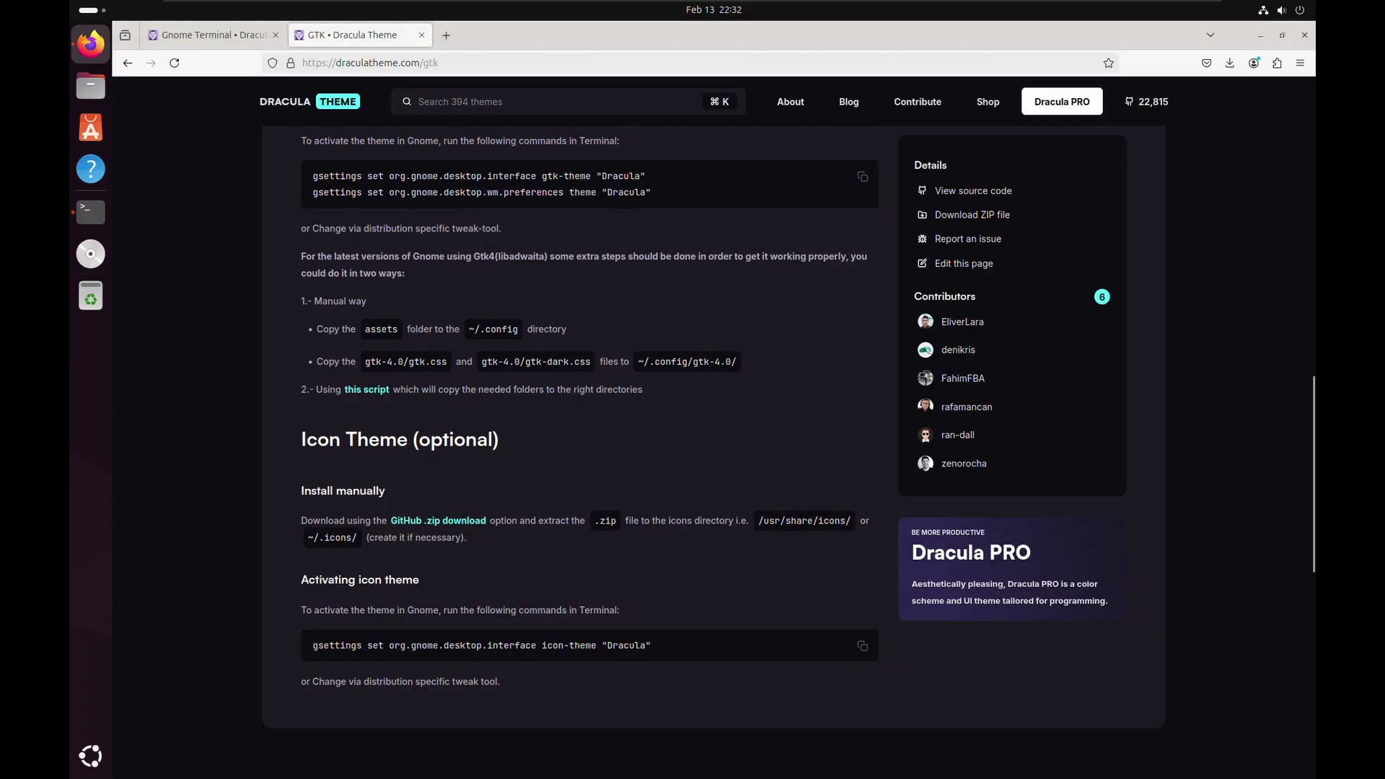
pyautogui.moveTo(758, 521); pyautogui.dragTo(853, 521)
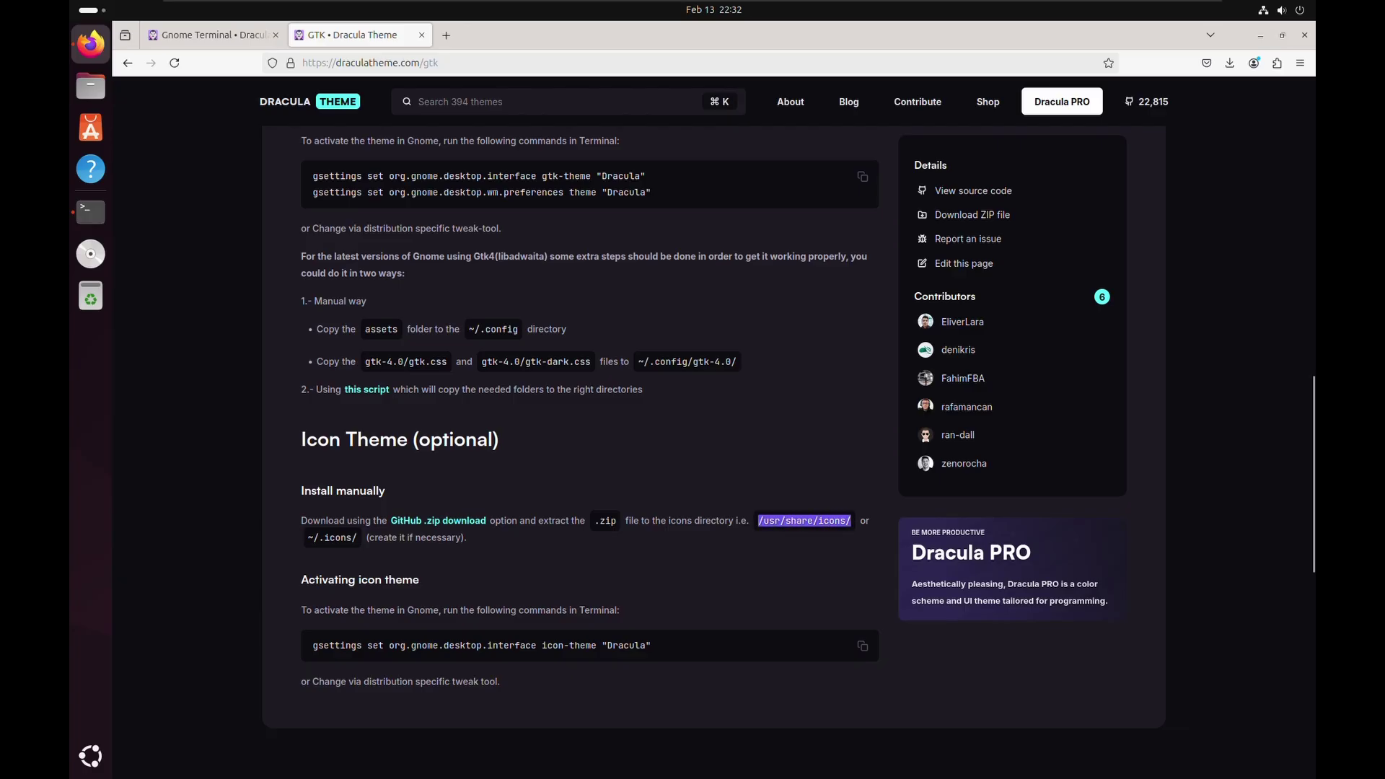
pyautogui.rightClick(834, 522)
pyautogui.click(864, 532)
pyautogui.hotkey('alt', 'Tab')
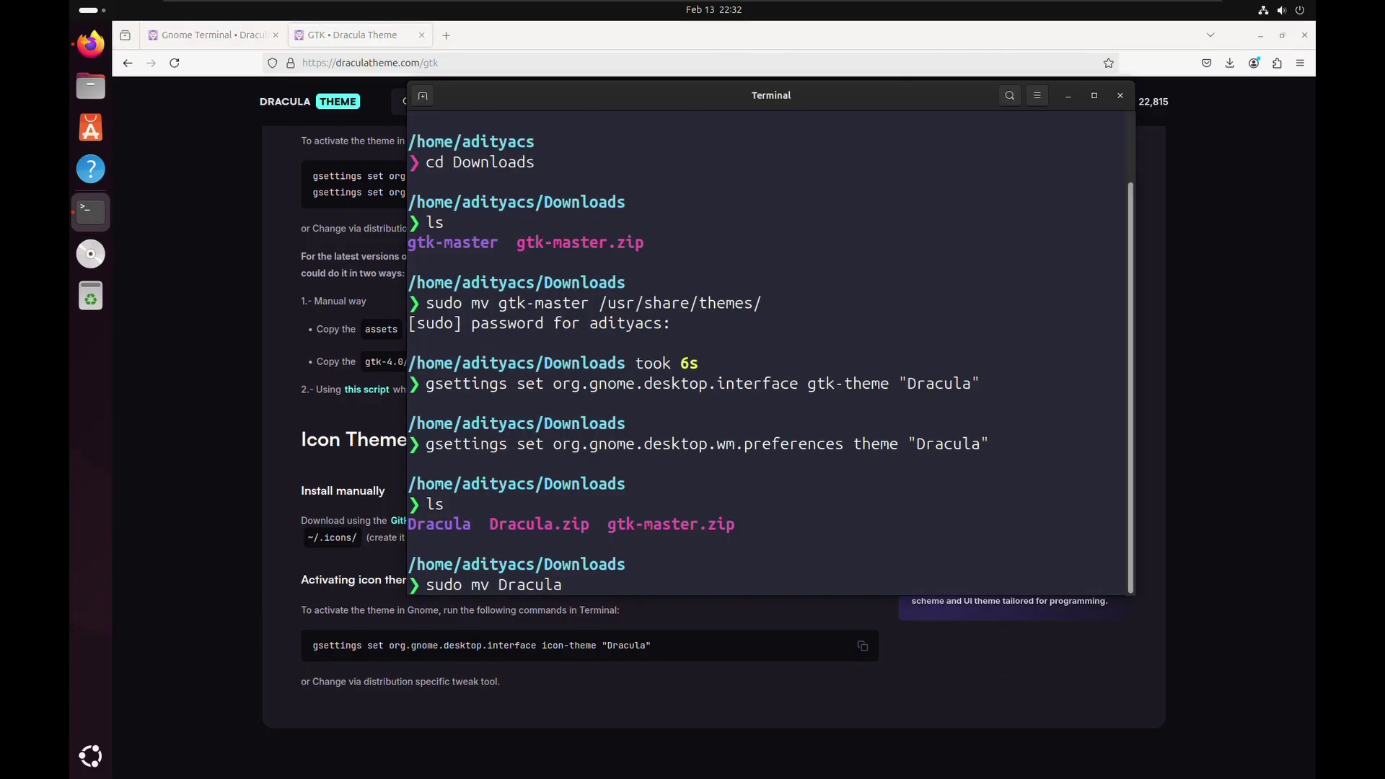
pyautogui.rightClick(626, 593)
pyautogui.click(655, 634)
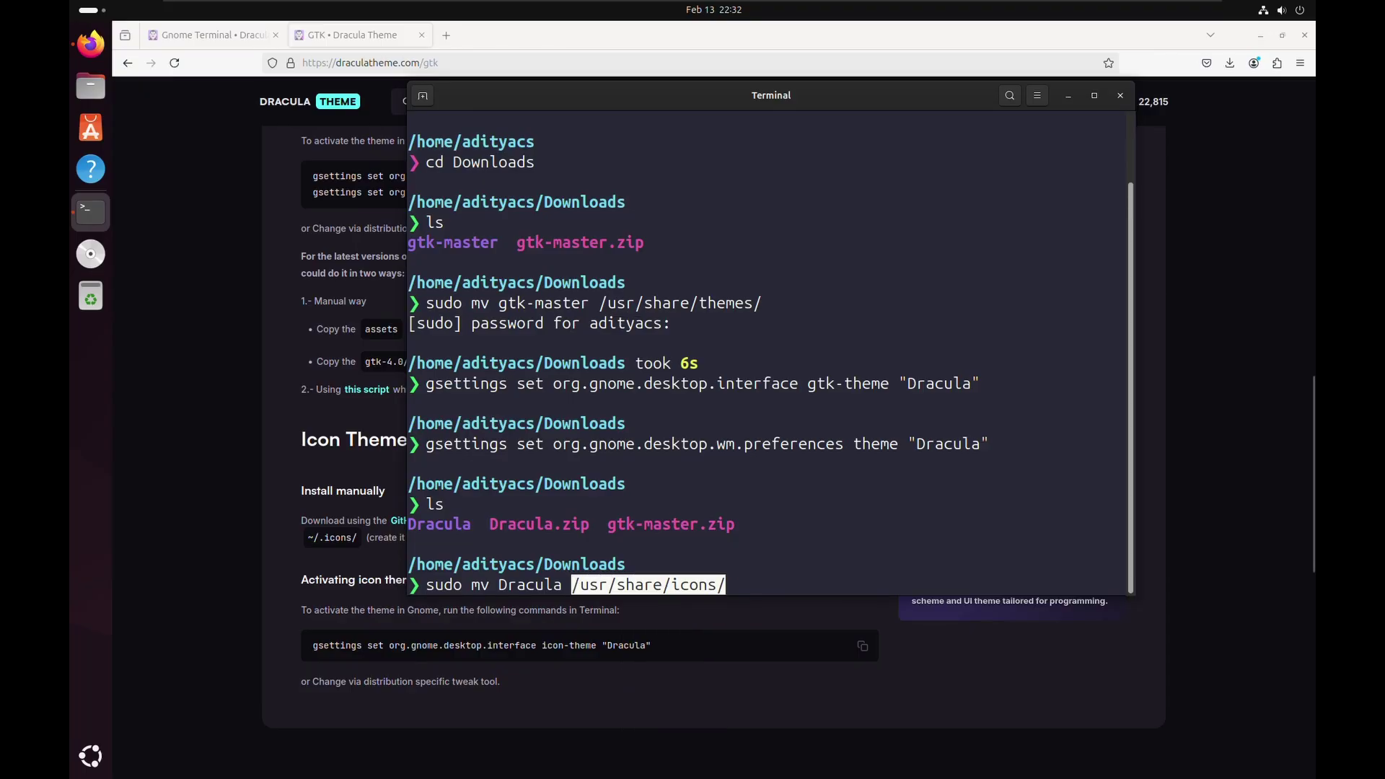
pyautogui.press('Return')
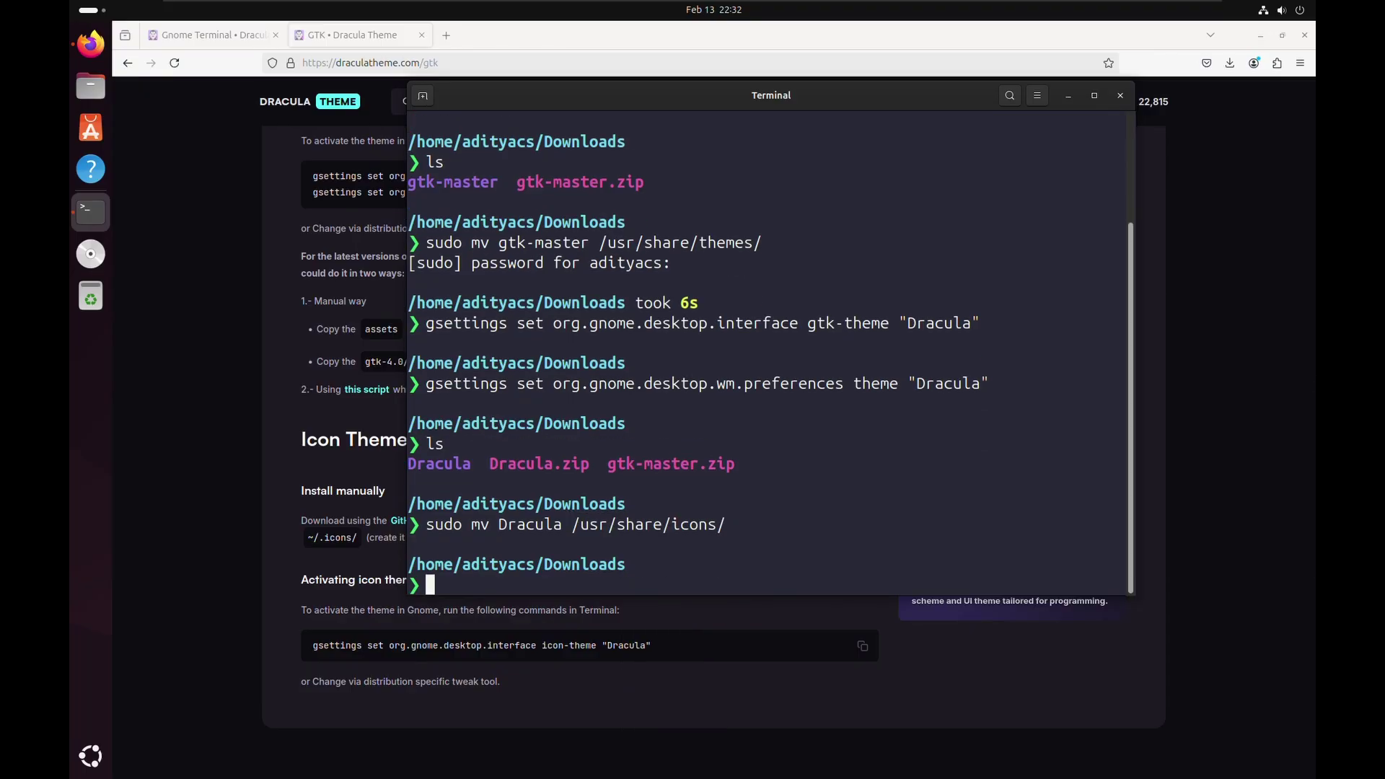
# Step: Set the GNOME icon theme to Dracula with the copied gsettings command
pyautogui.hotkey('alt', 'Tab')
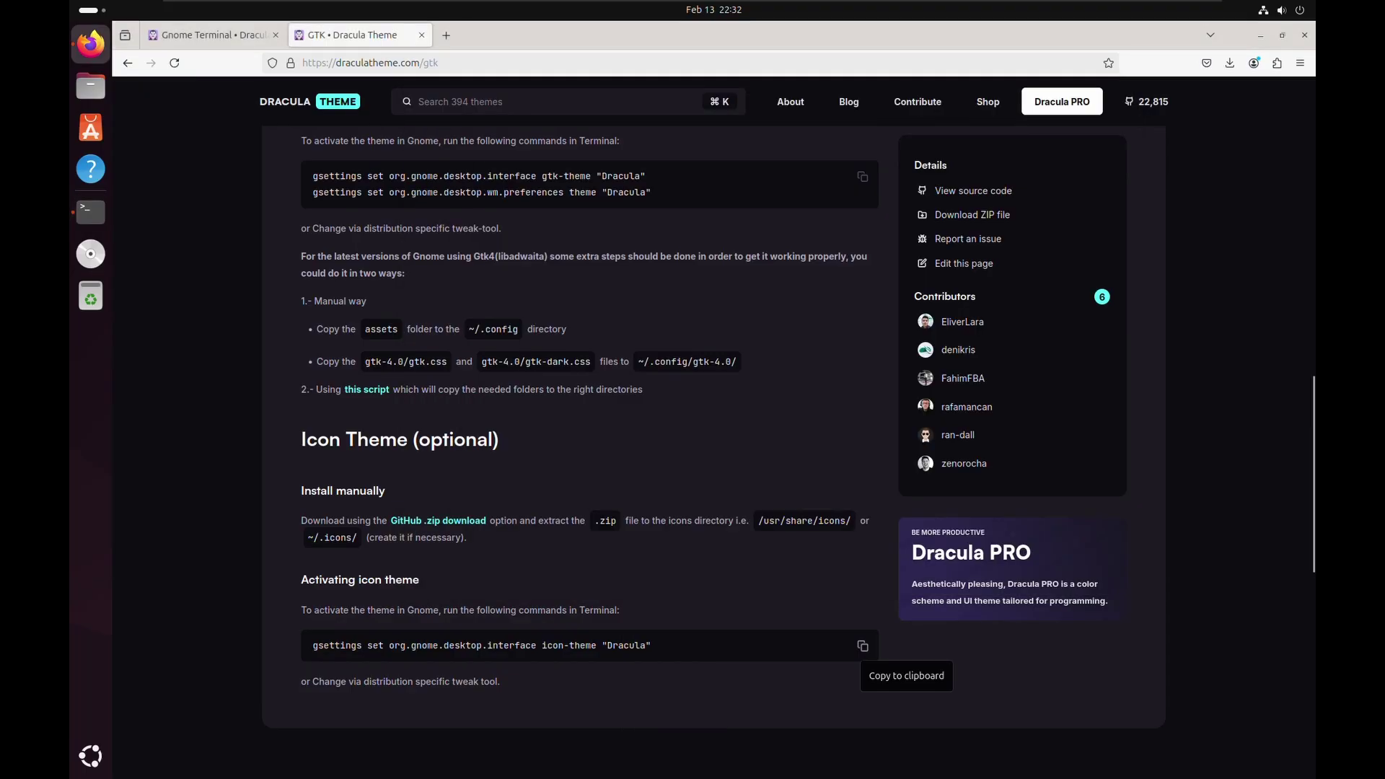
pyautogui.click(862, 646)
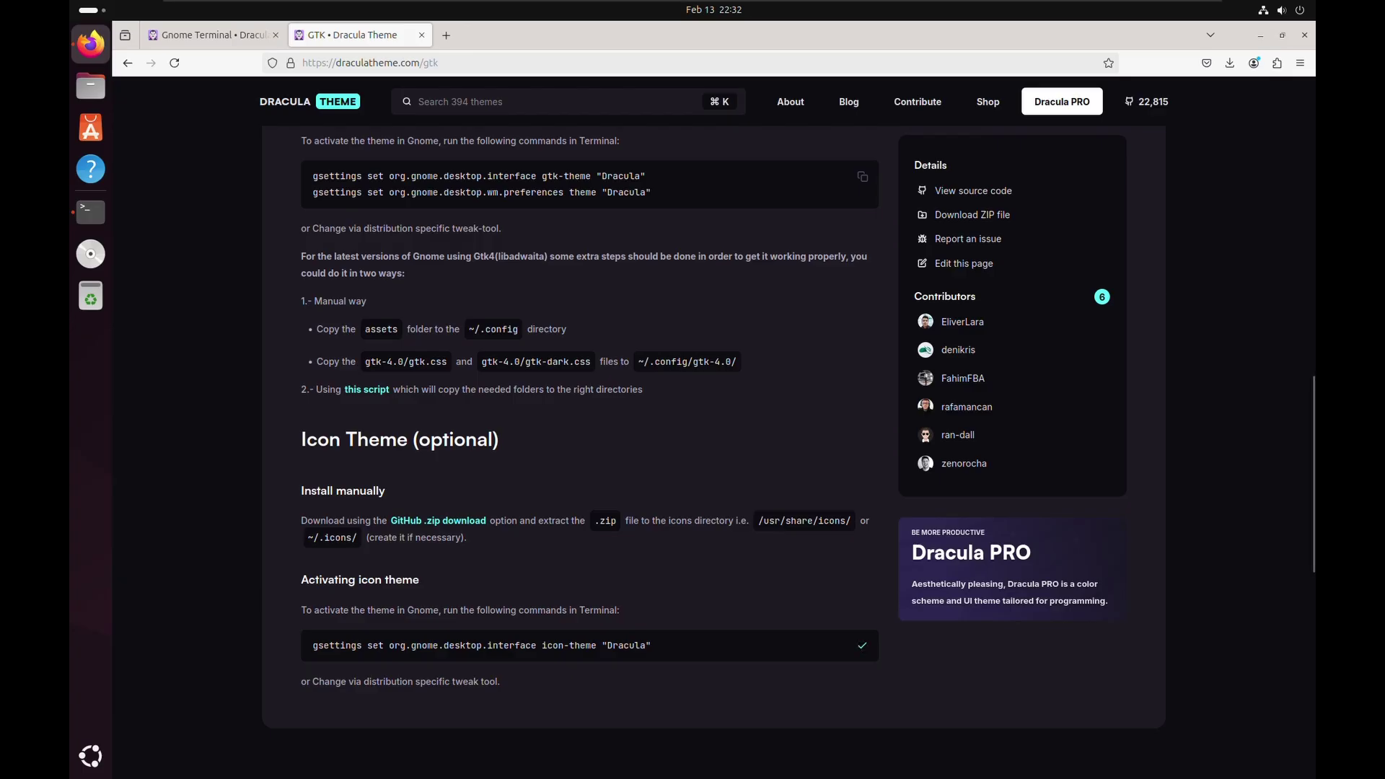
pyautogui.hotkey('alt', 'Tab')
pyautogui.rightClick(485, 596)
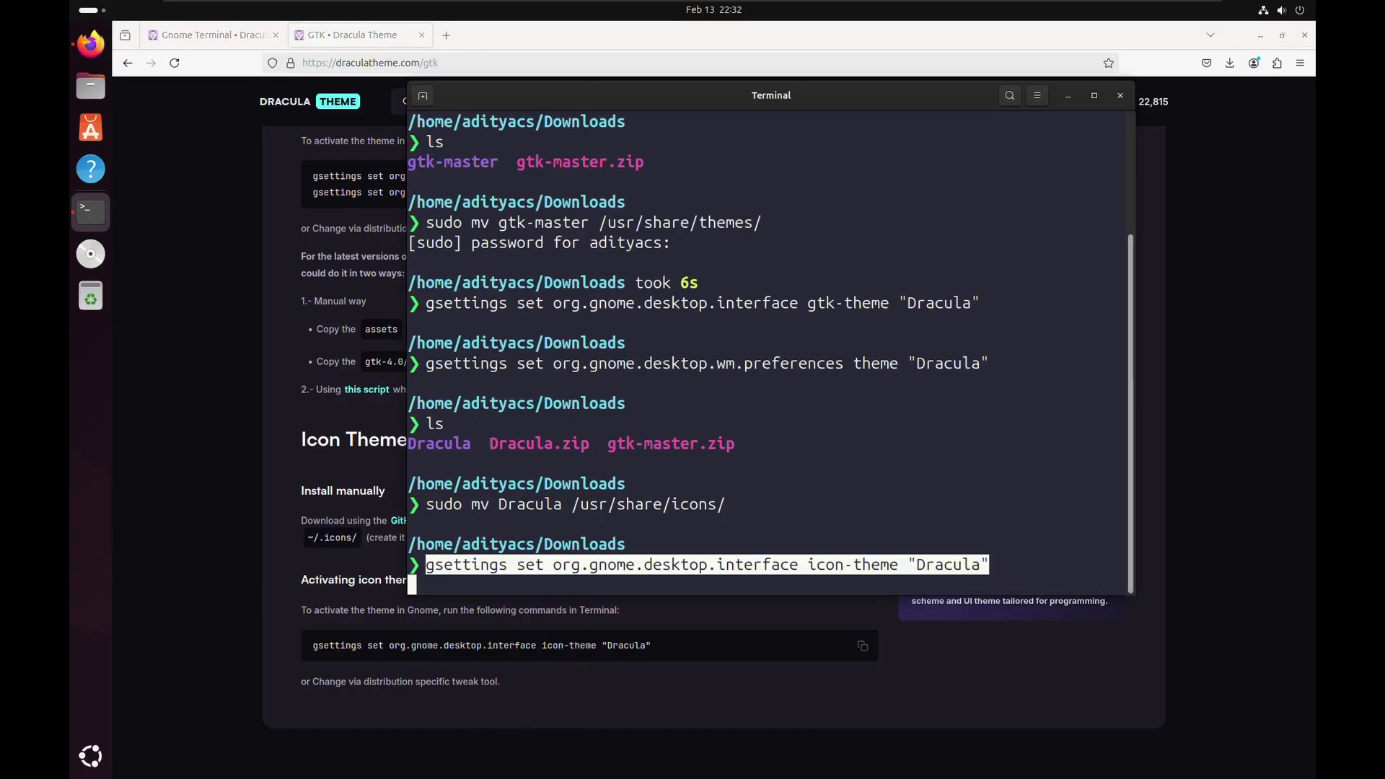
pyautogui.click(515, 637)
pyautogui.press('Return')
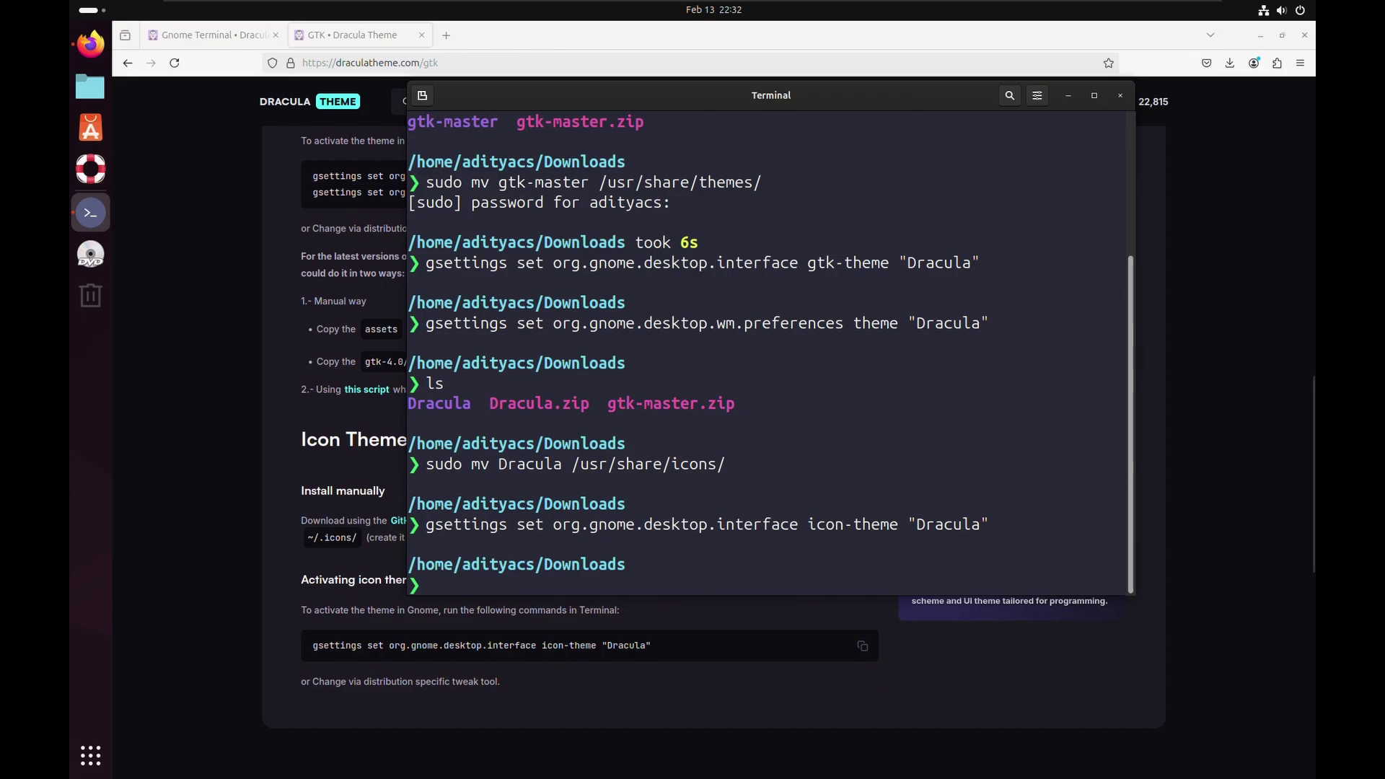
# Step: Close the terminal, minimize Firefox, and drag the Home icon to the desktop's upper right
pyautogui.click(1062, 110)
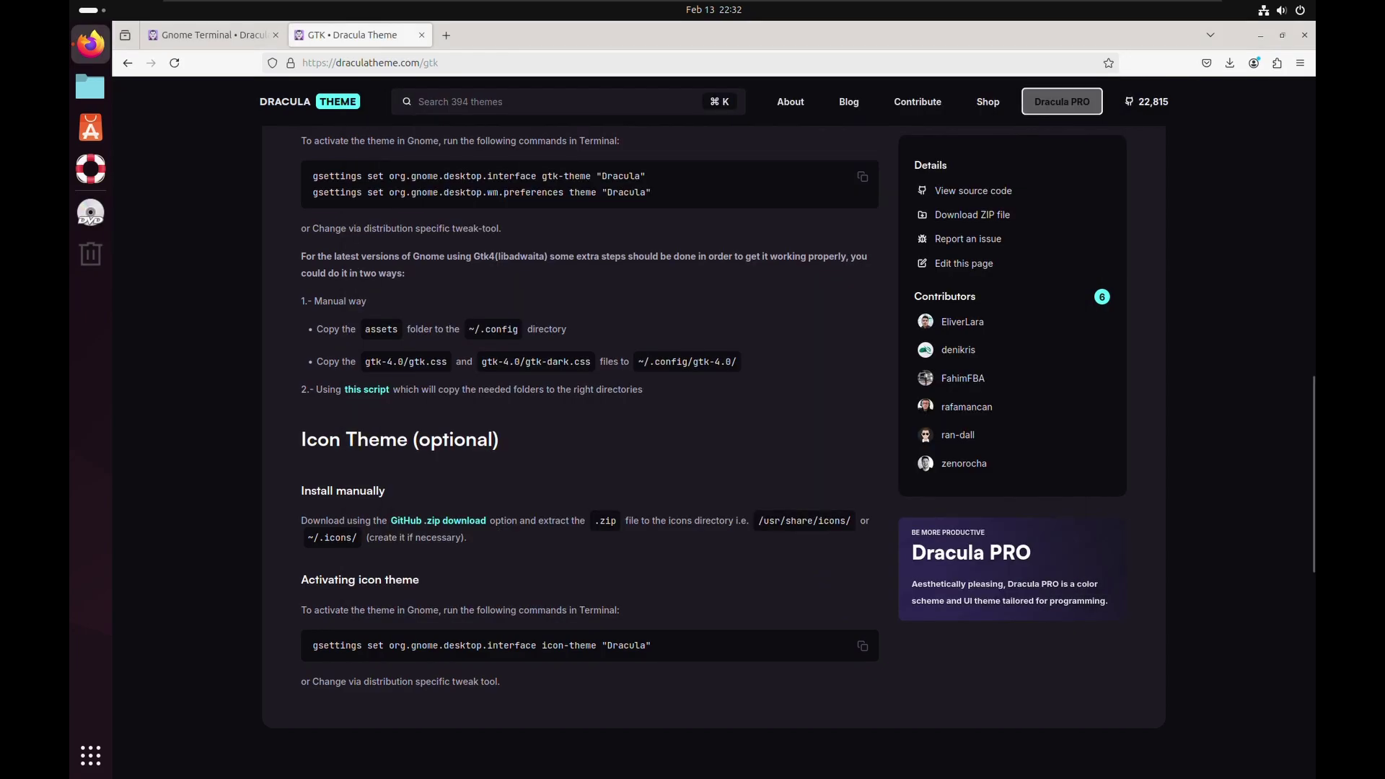
pyautogui.click(1260, 36)
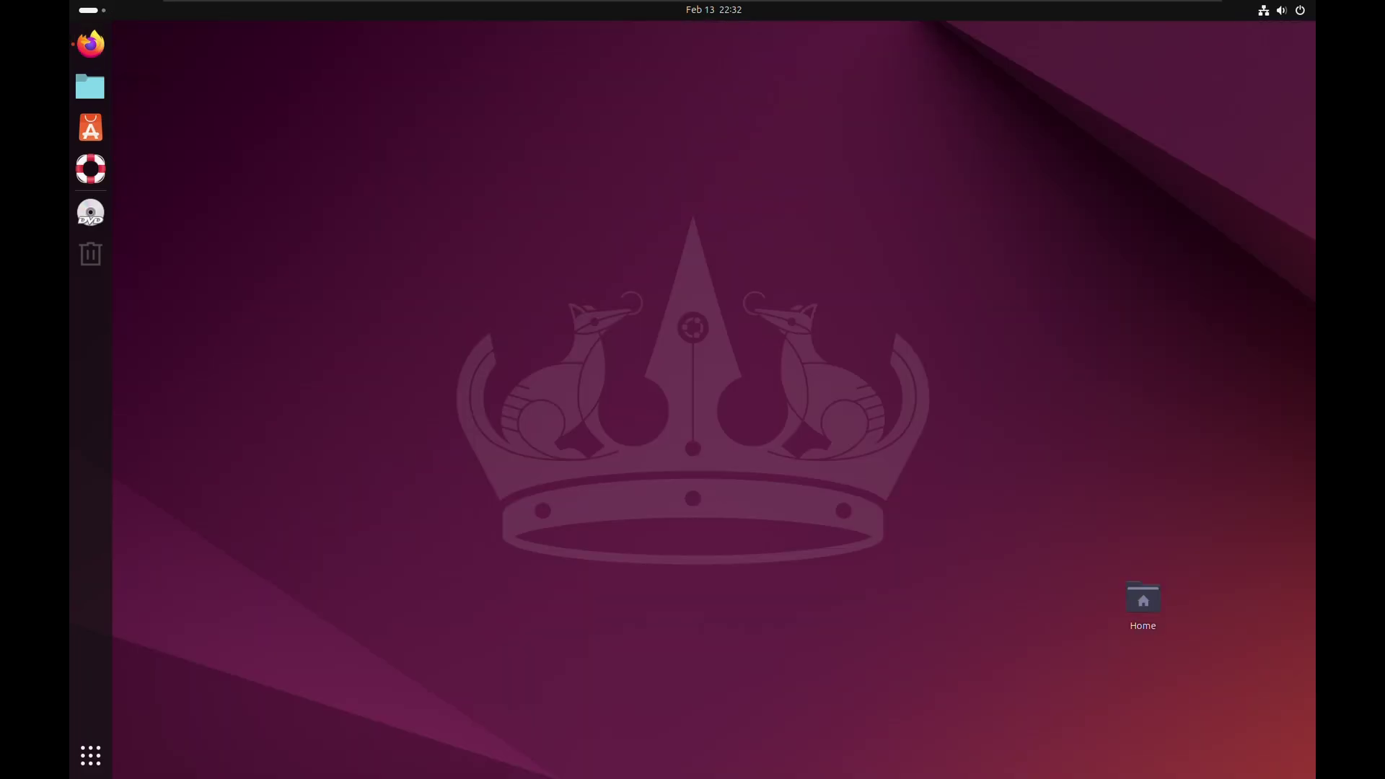
pyautogui.moveTo(1143, 601); pyautogui.dragTo(1151, 331)
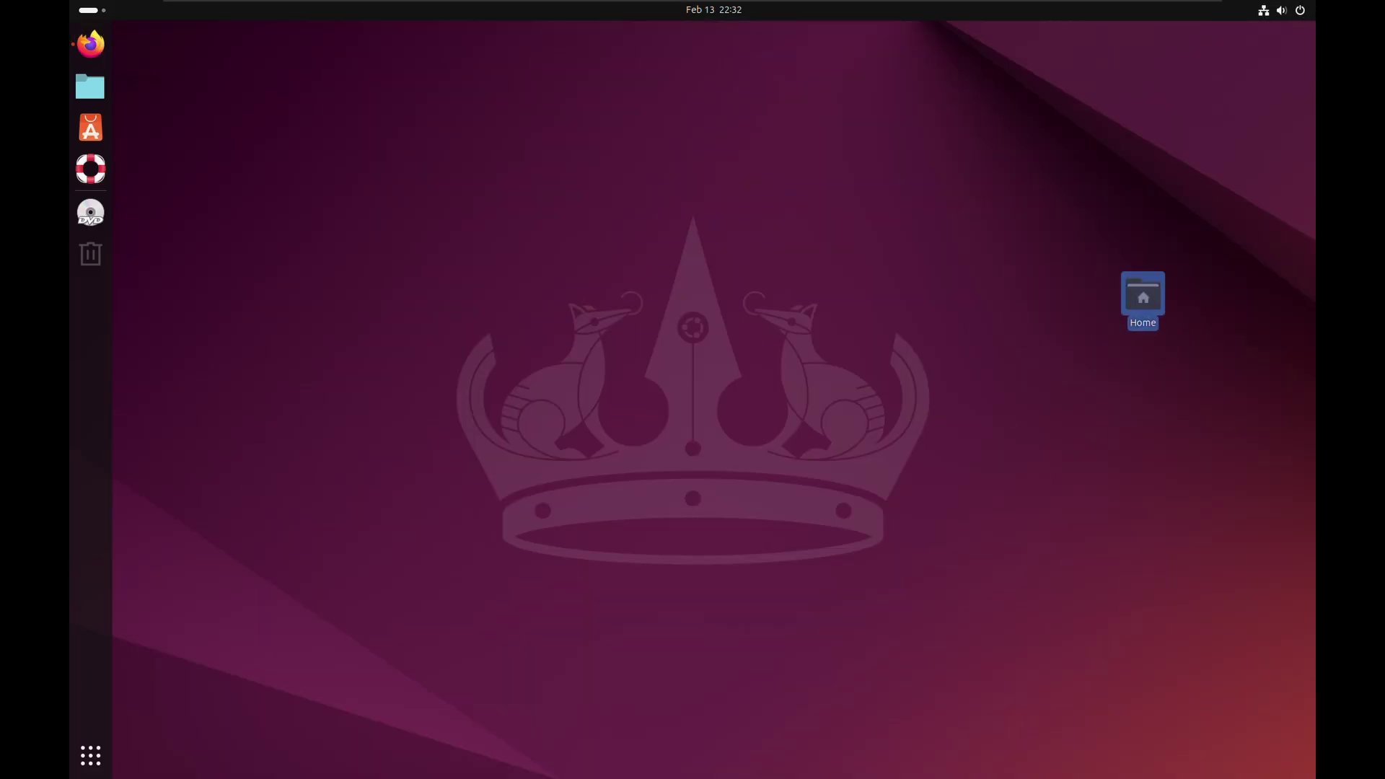
# Step: Open and dismiss the Show Apps overview, then clear the Home icon selection
pyautogui.click(90, 756)
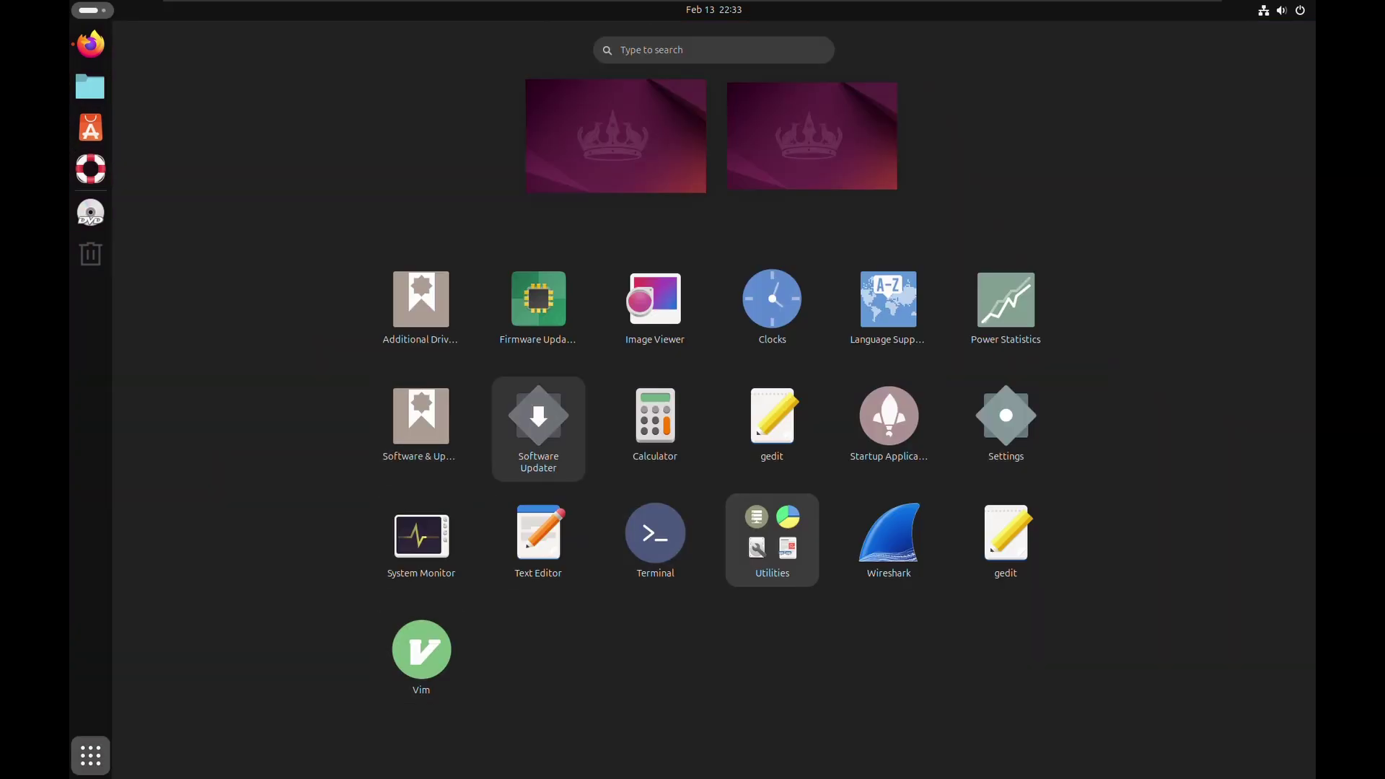
pyautogui.press('Escape')
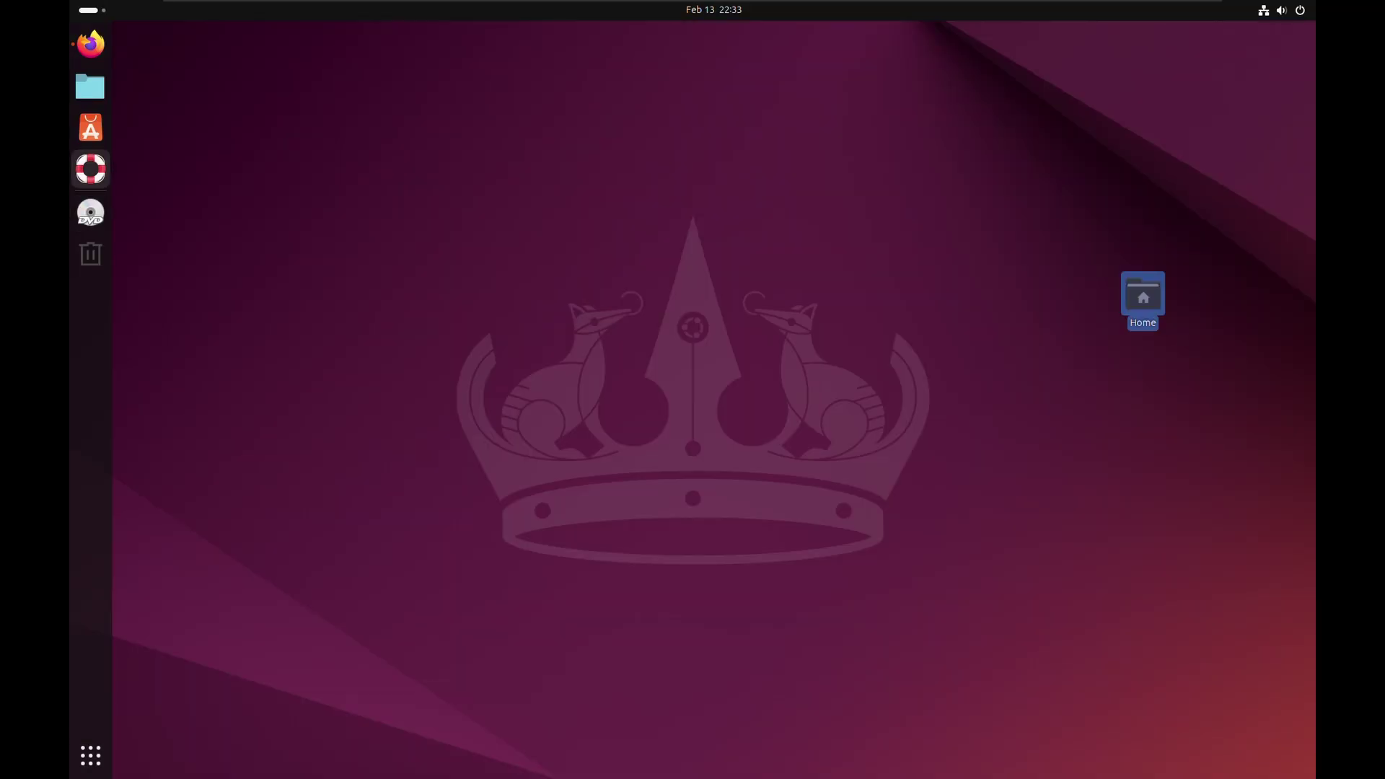
pyautogui.moveTo(90, 168); pyautogui.dragTo(644, 176)
pyautogui.press('Escape')
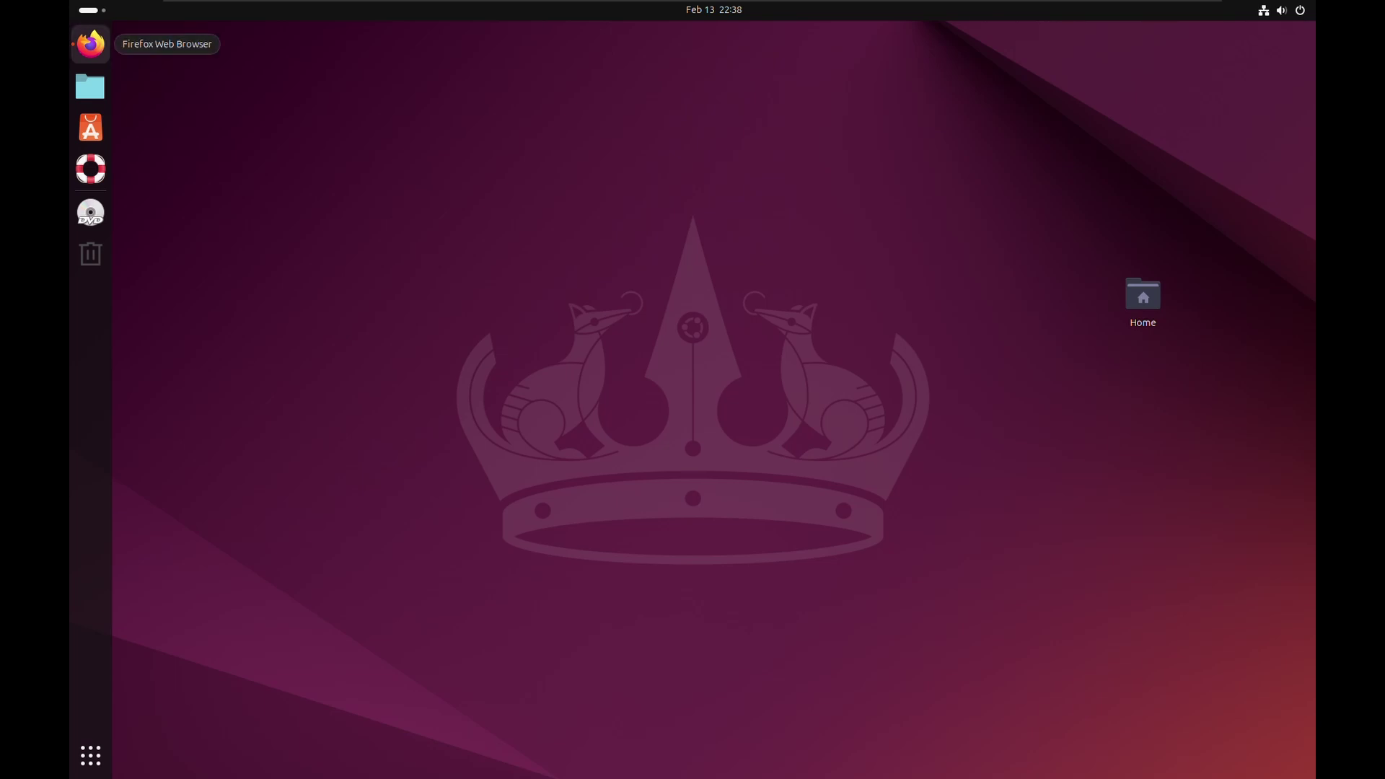
# Step: Restore Firefox and save the Ubuntu bat-and-moon image as wallpaper.png in Downloads
pyautogui.click(90, 44)
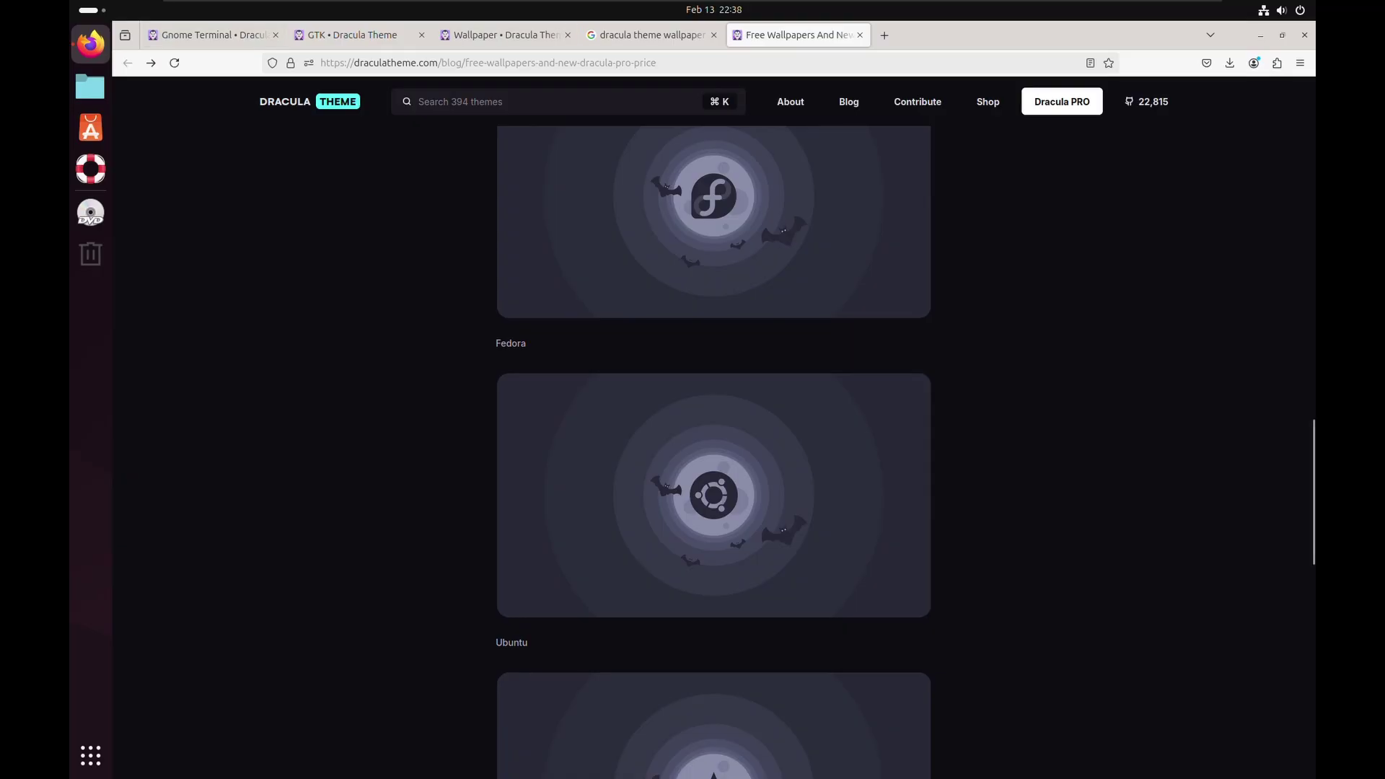
pyautogui.scroll(1, 715, 454)
pyautogui.scroll(-2, 714, 455)
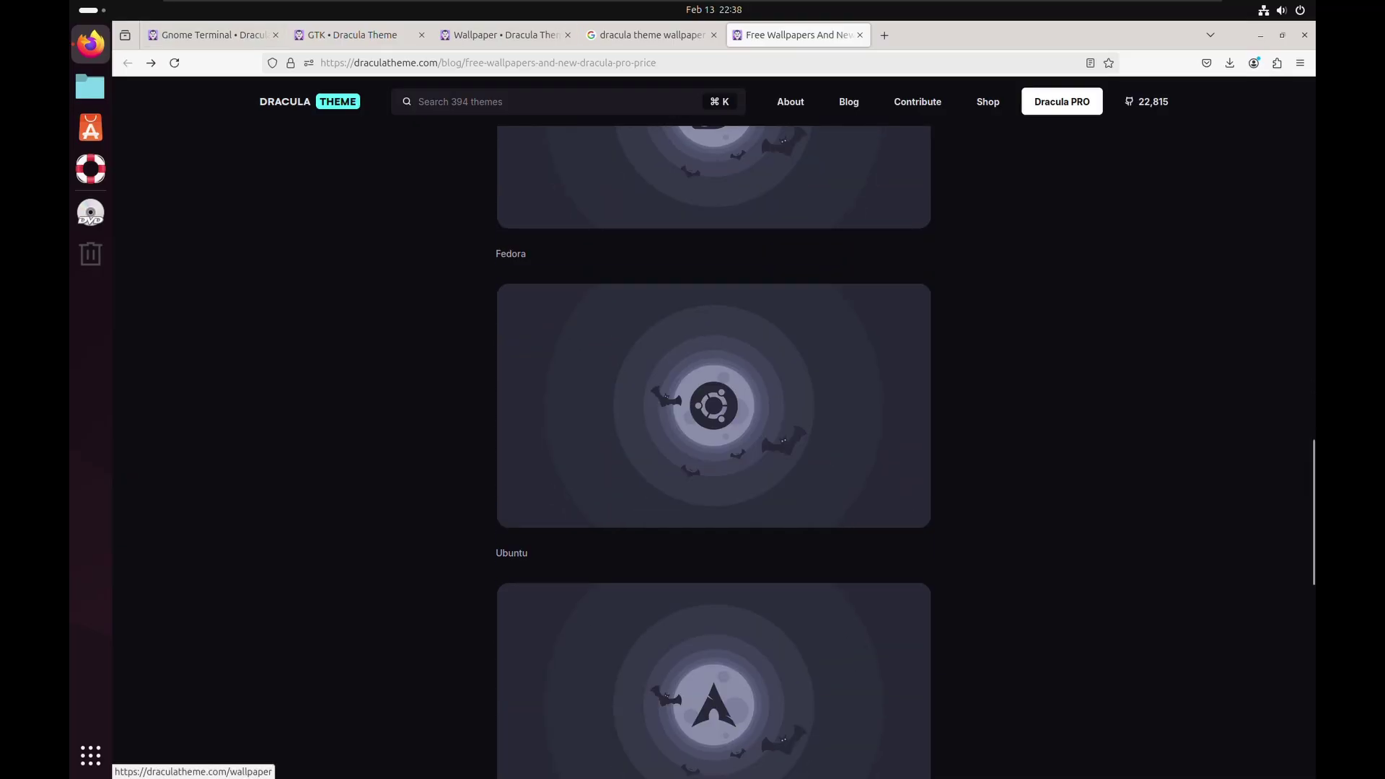
pyautogui.scroll(-2, 715, 455)
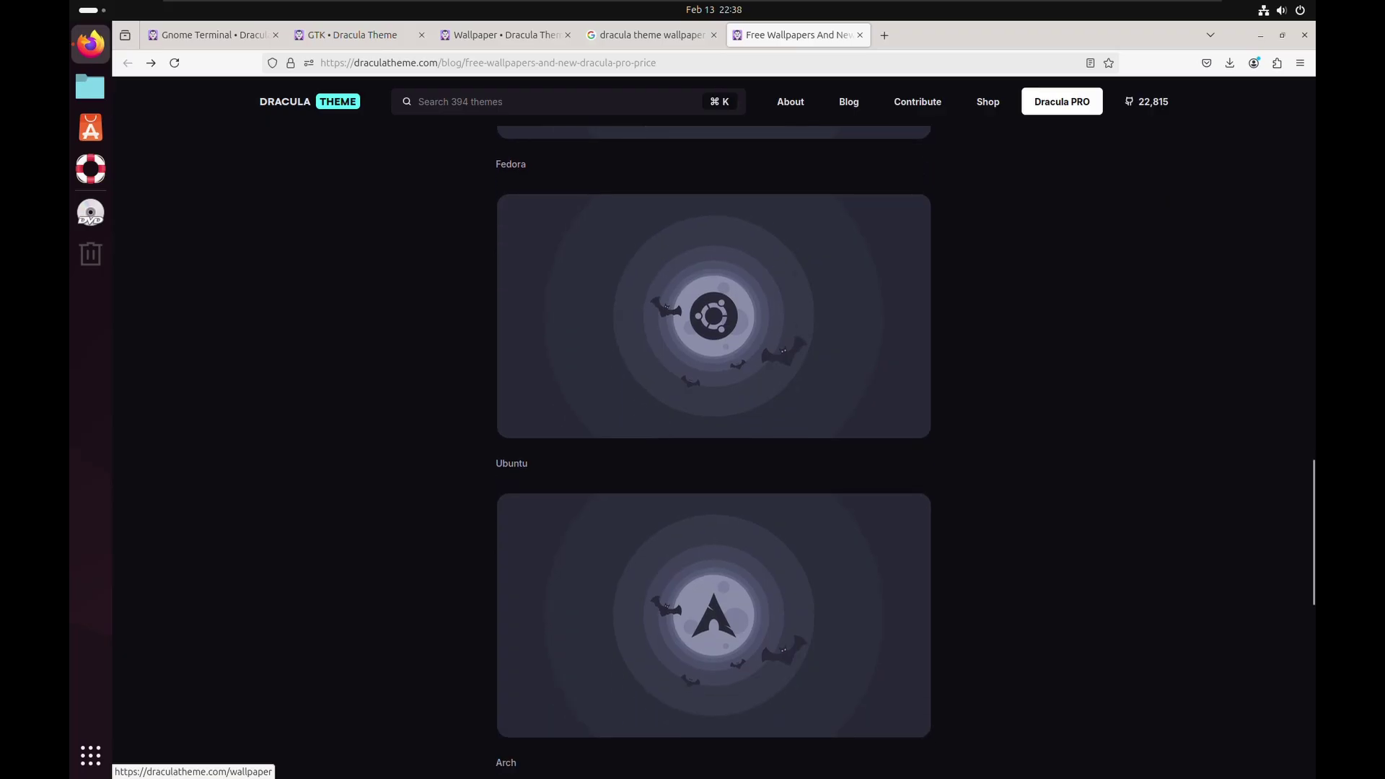
pyautogui.rightClick(689, 297)
pyautogui.click(747, 471)
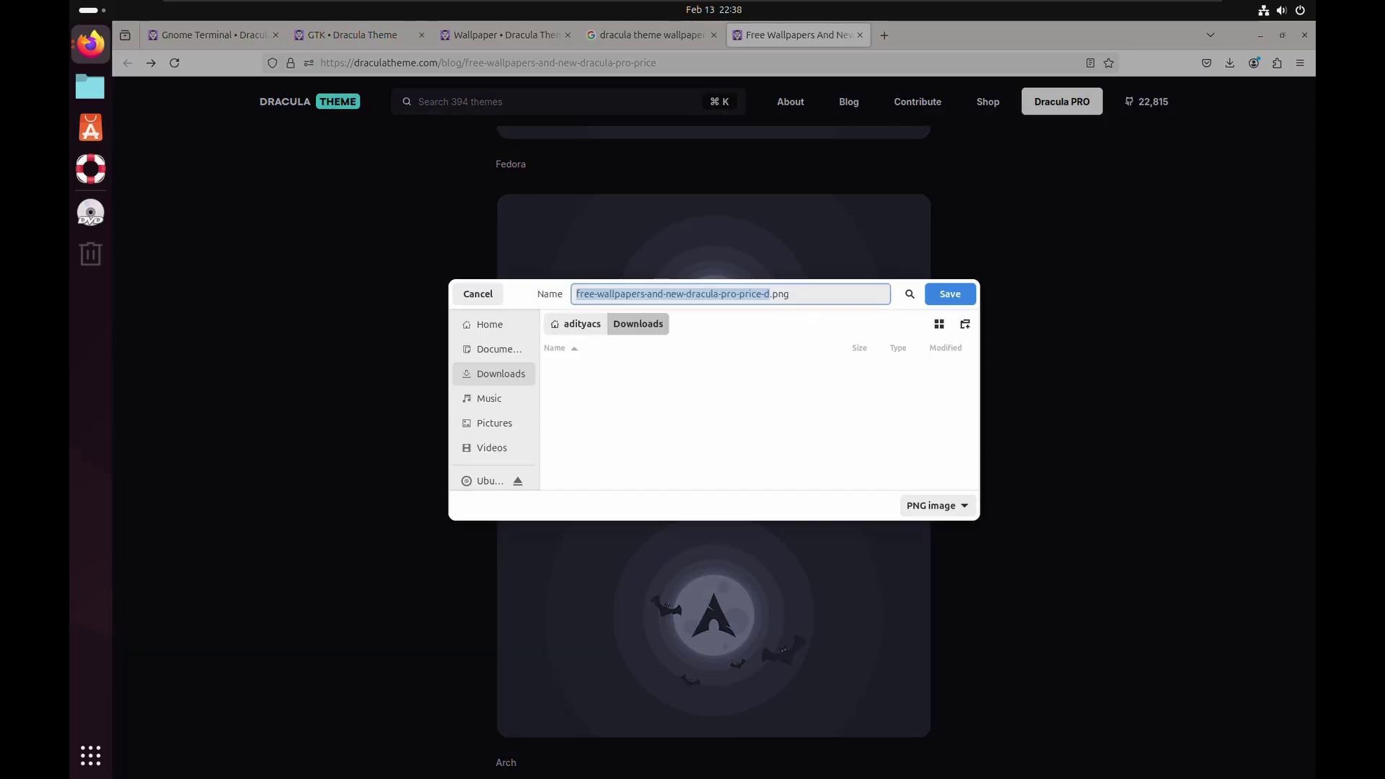
pyautogui.press('BackSpace')
pyautogui.write('wa')
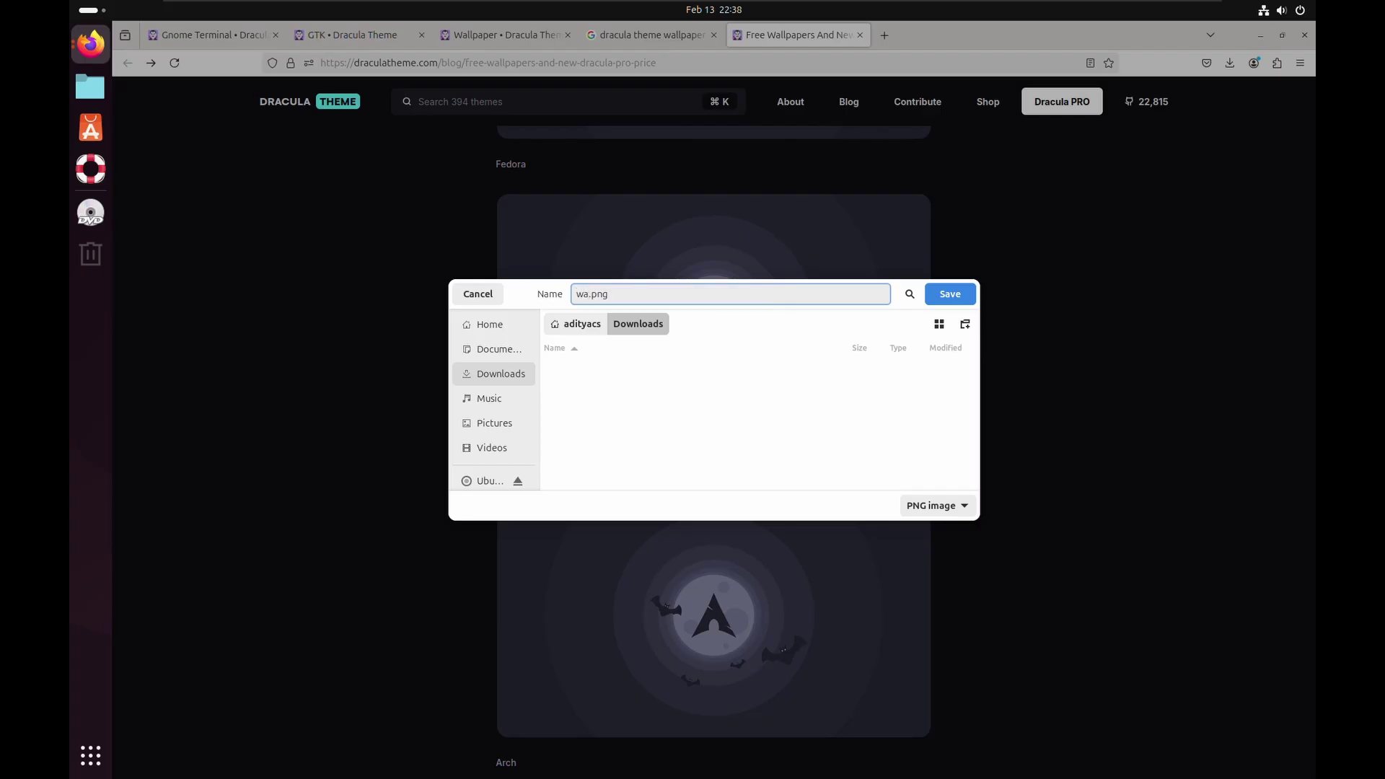
pyautogui.write('llpape')
pyautogui.write('r')
pyautogui.press('Return')
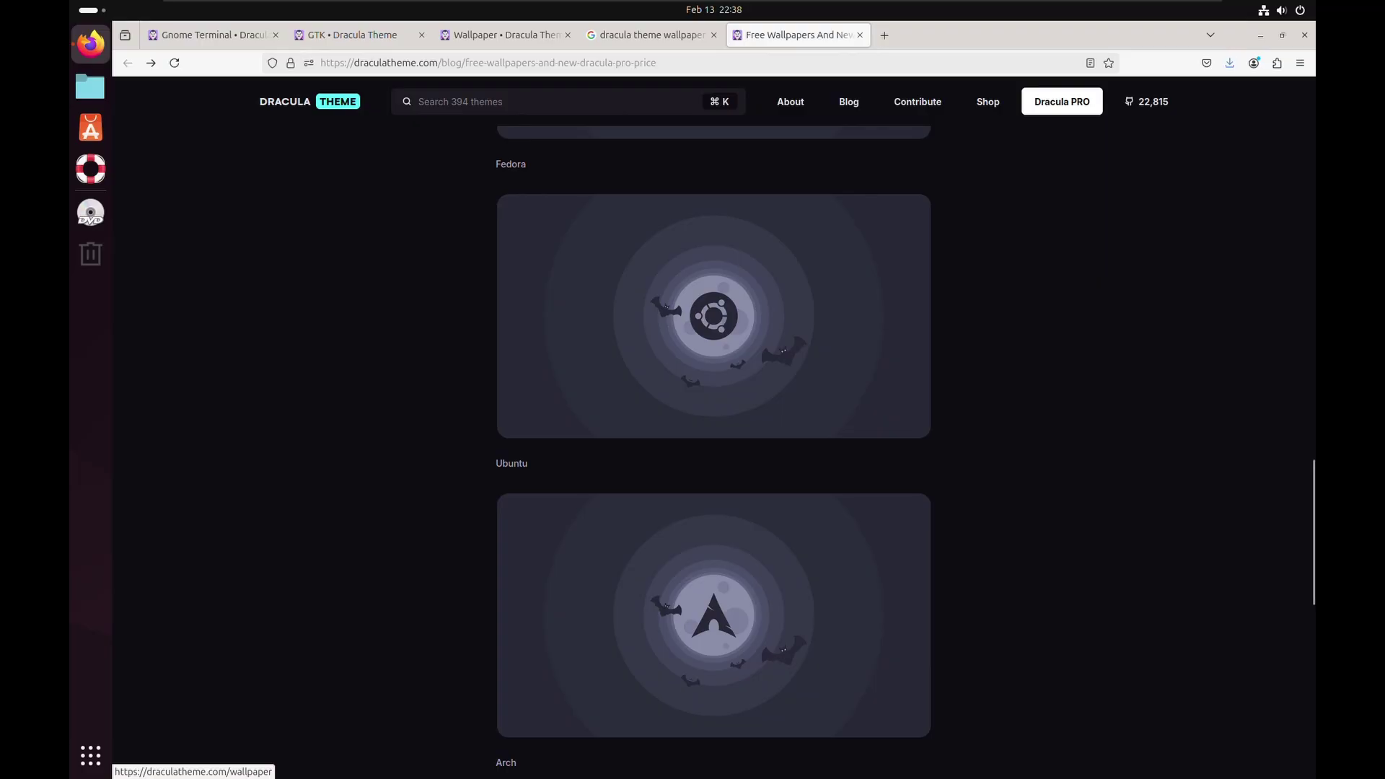
# Step: Minimize Firefox and open a maximized Files window on the Downloads folder
pyautogui.click(1259, 35)
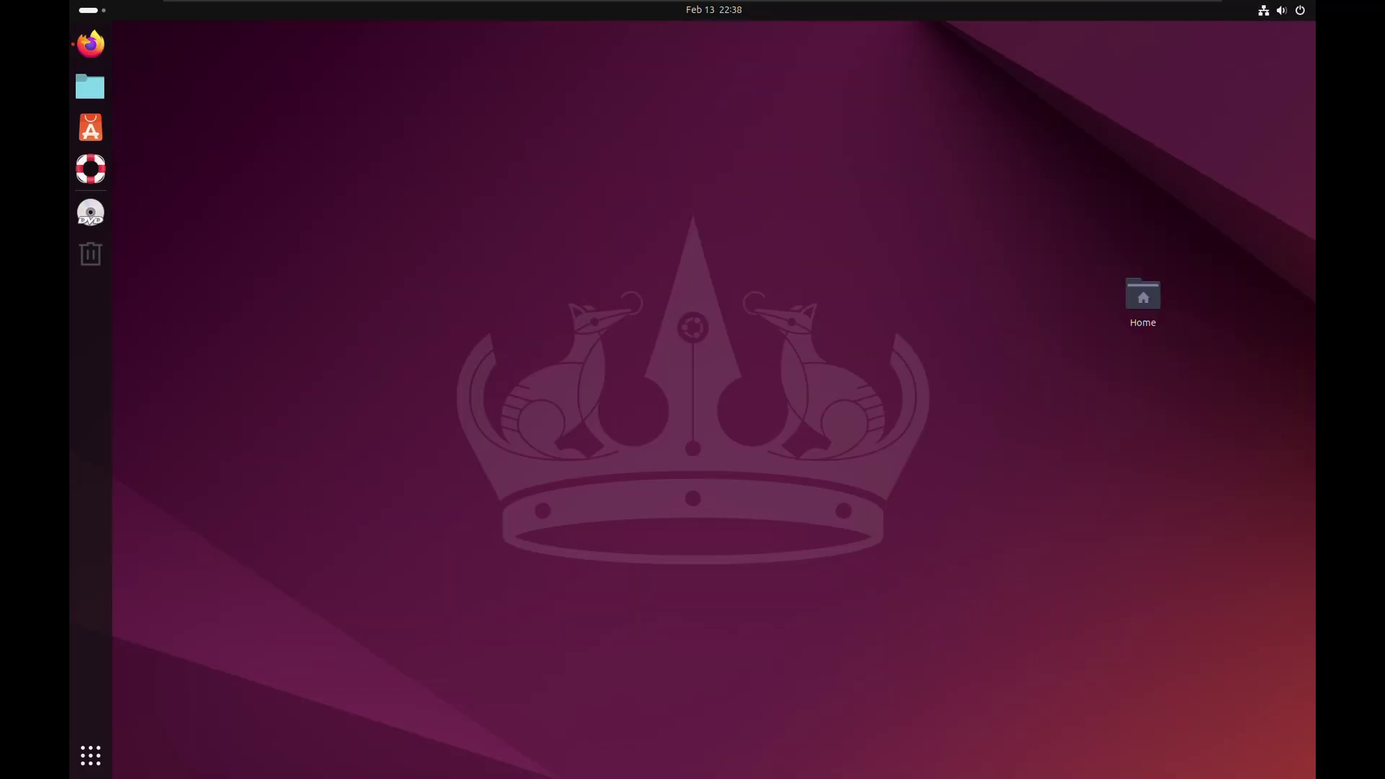
pyautogui.click(90, 87)
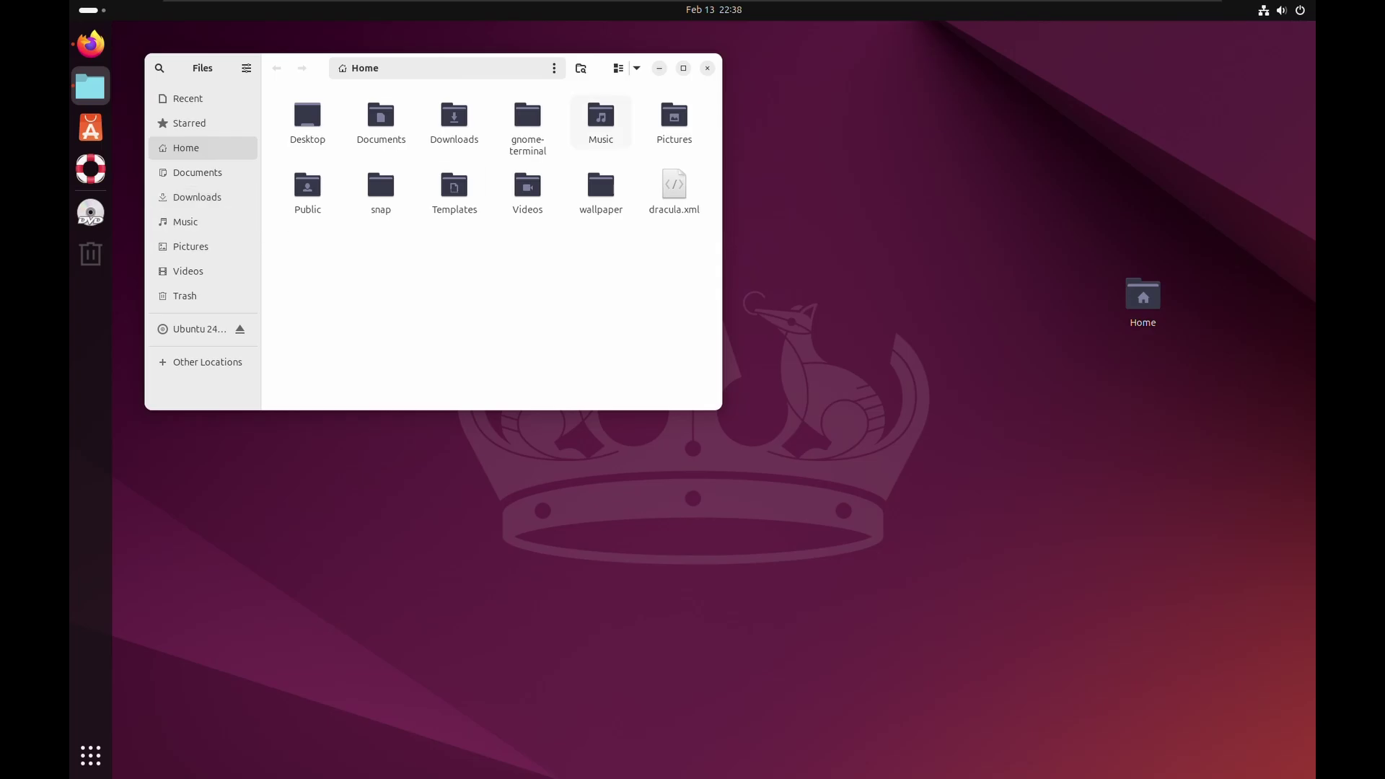
pyautogui.click(684, 67)
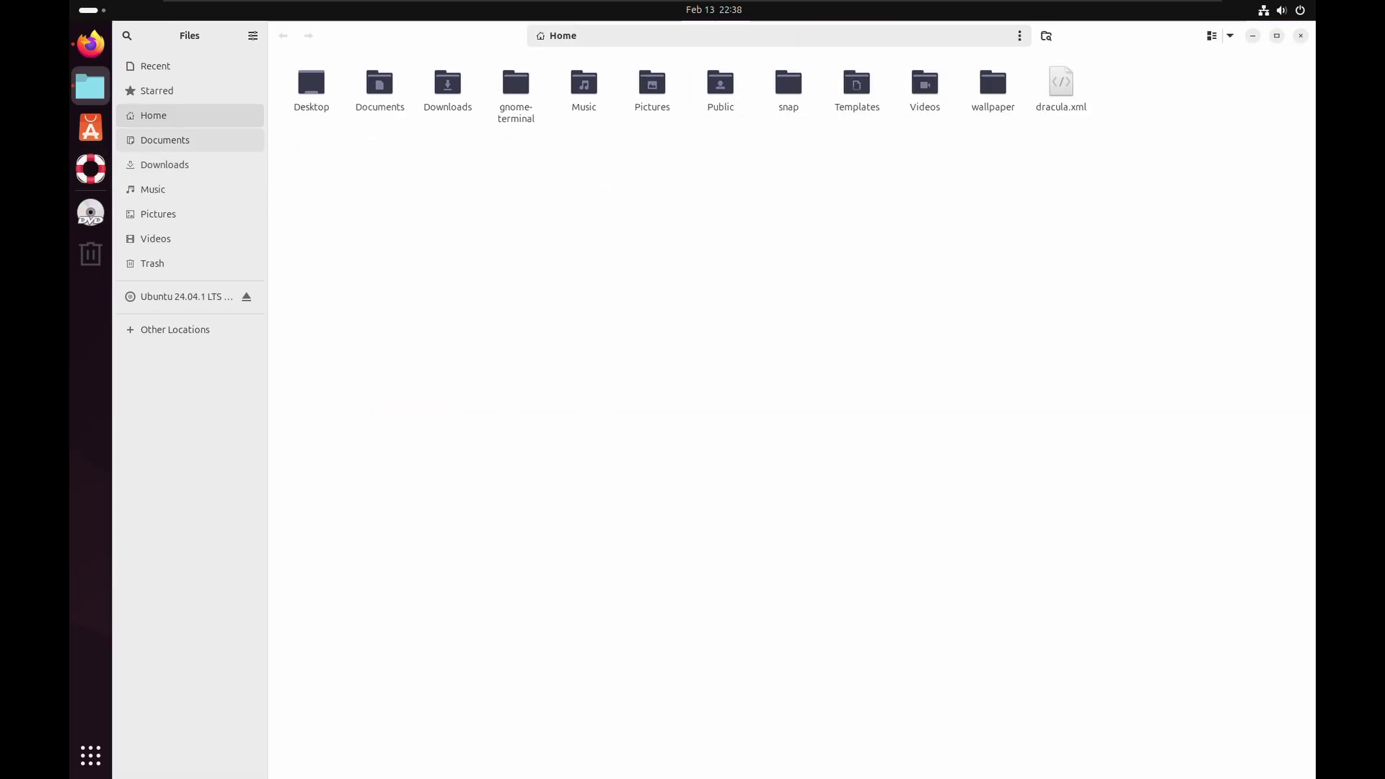
pyautogui.click(165, 164)
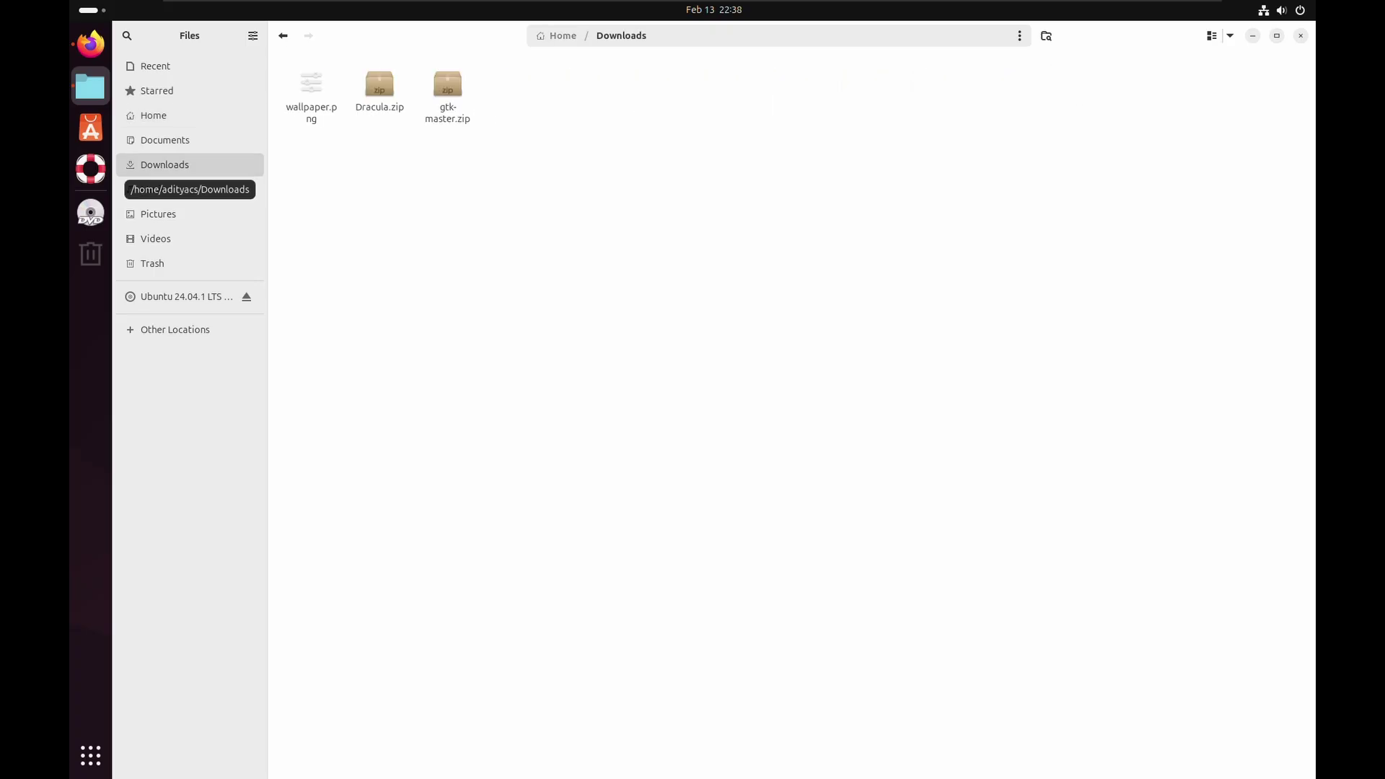
# Step: Apply wallpaper.png as the desktop background and close Files
pyautogui.rightClick(311, 89)
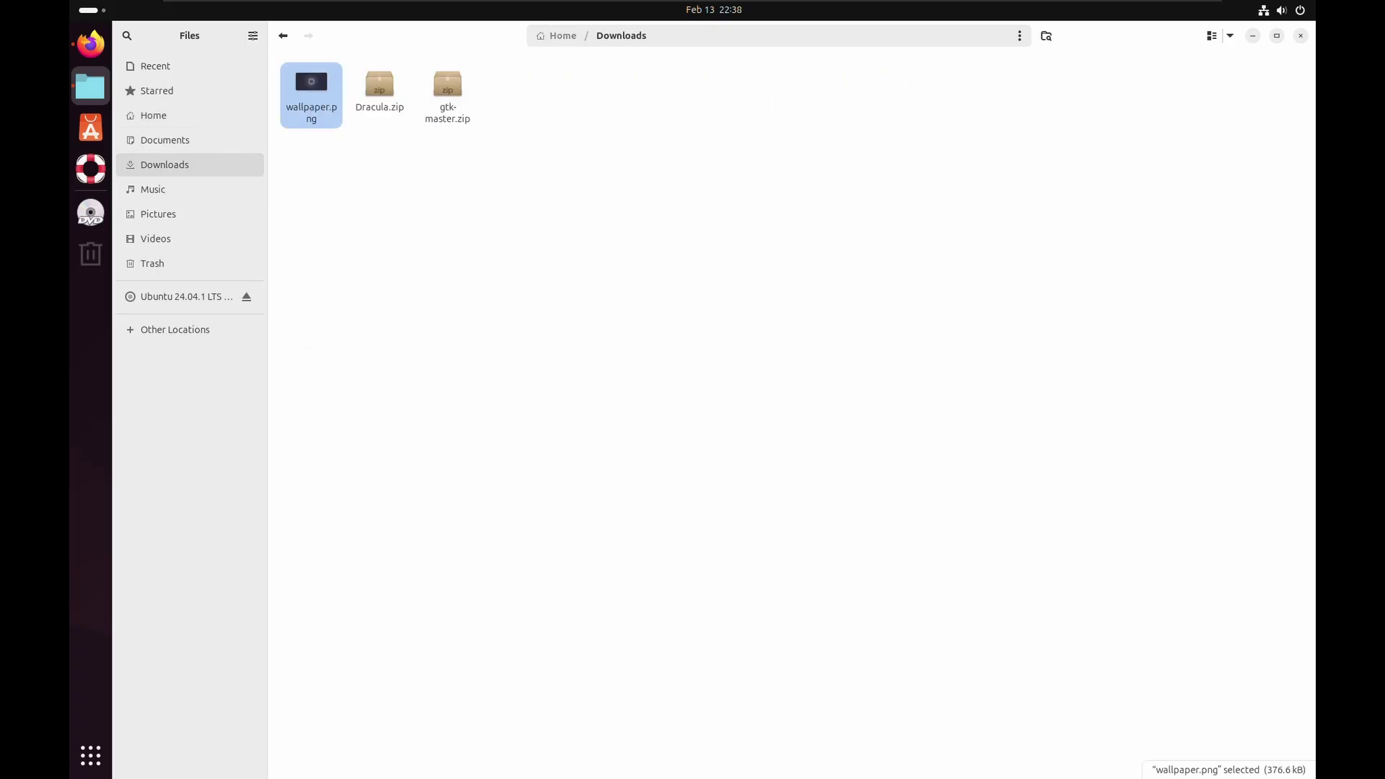
pyautogui.click(366, 281)
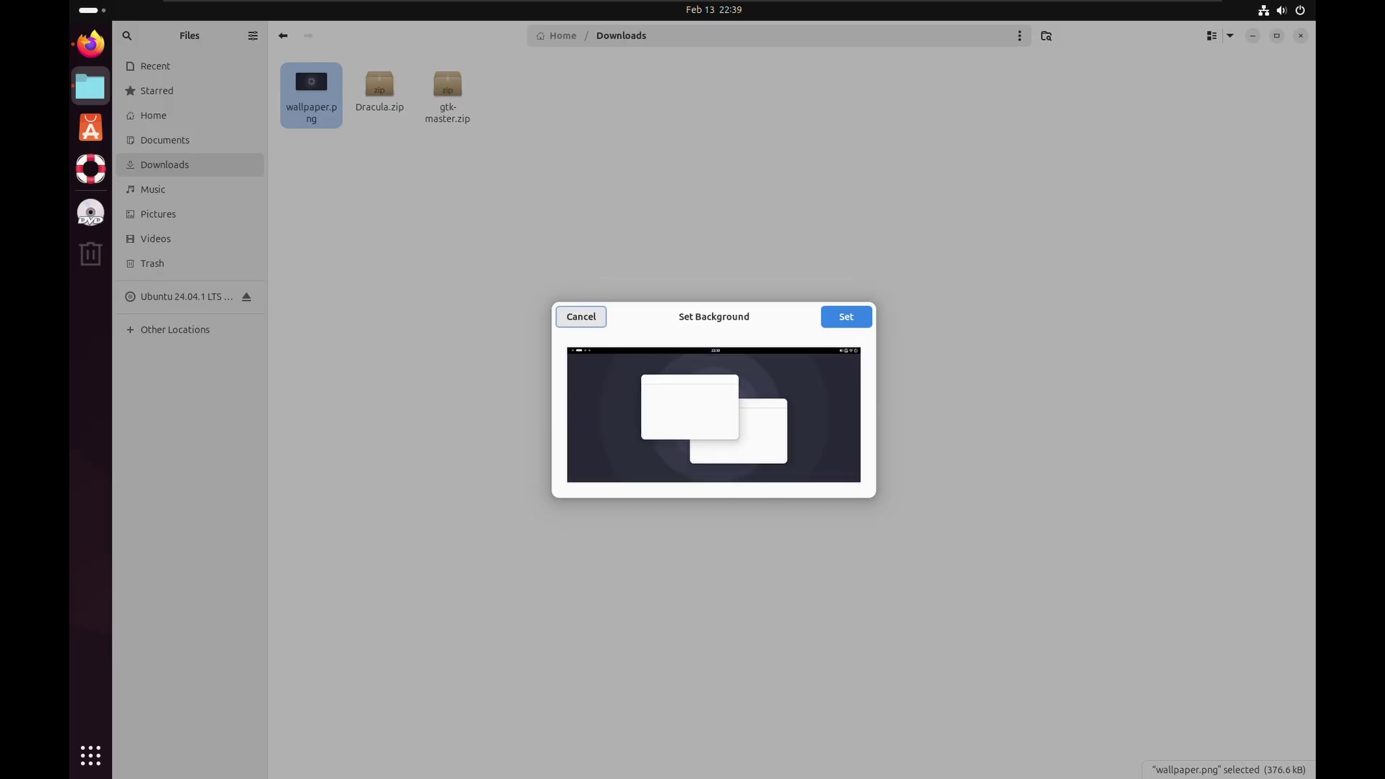
pyautogui.click(847, 316)
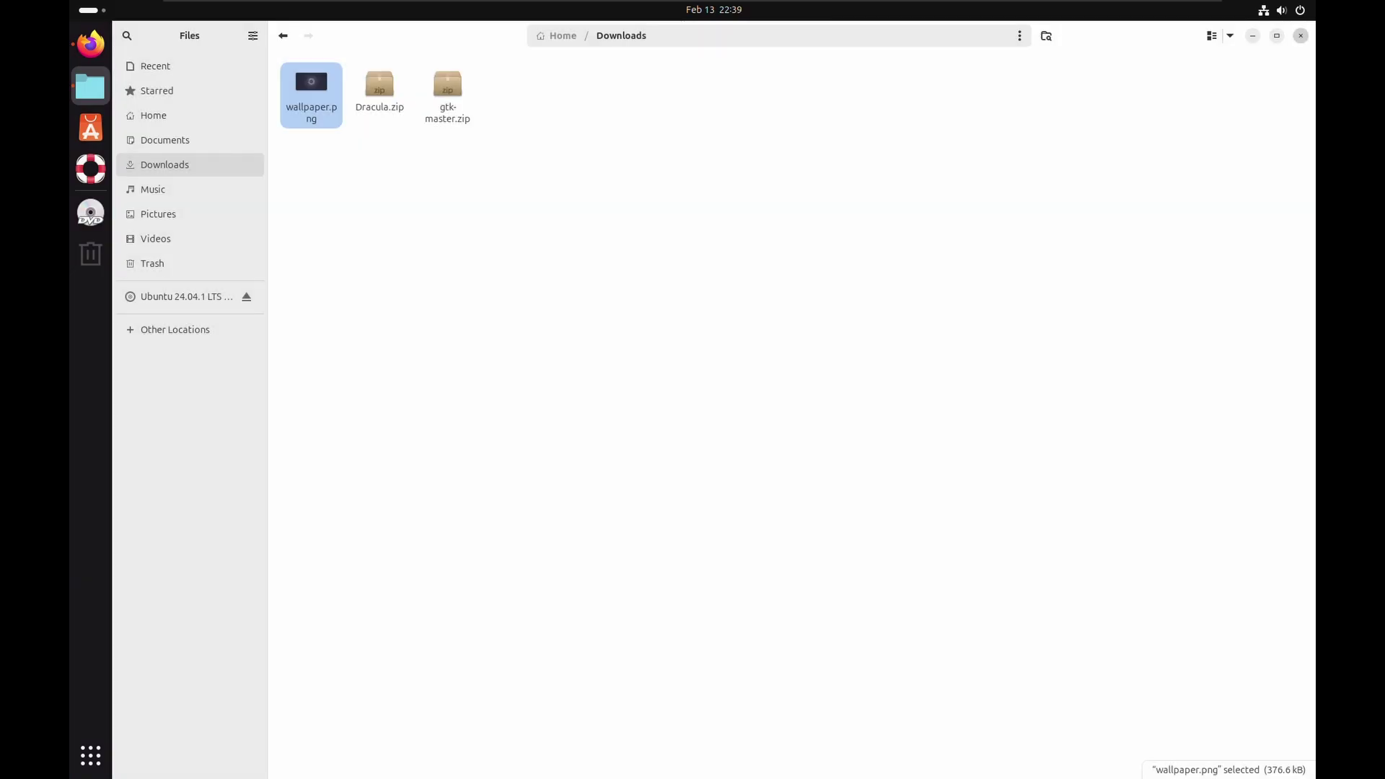
pyautogui.click(1302, 36)
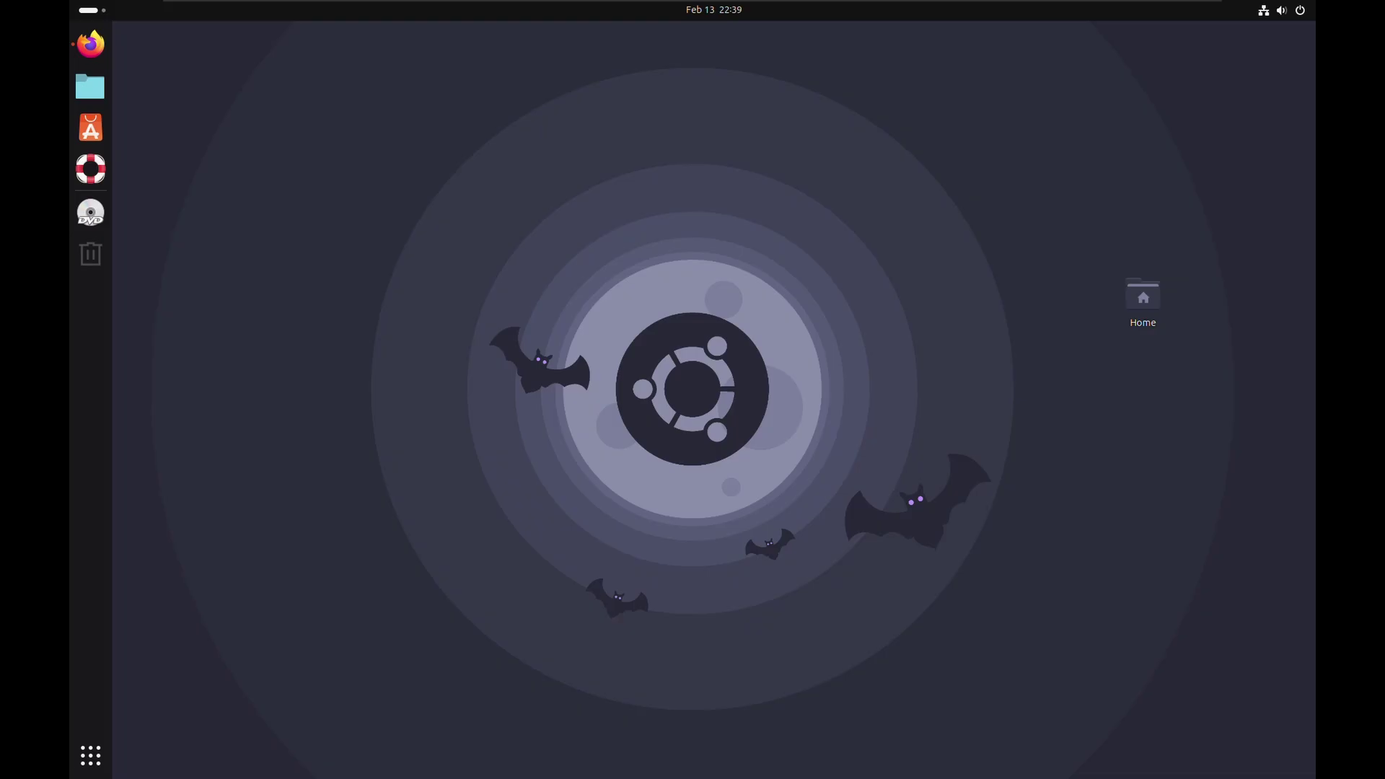